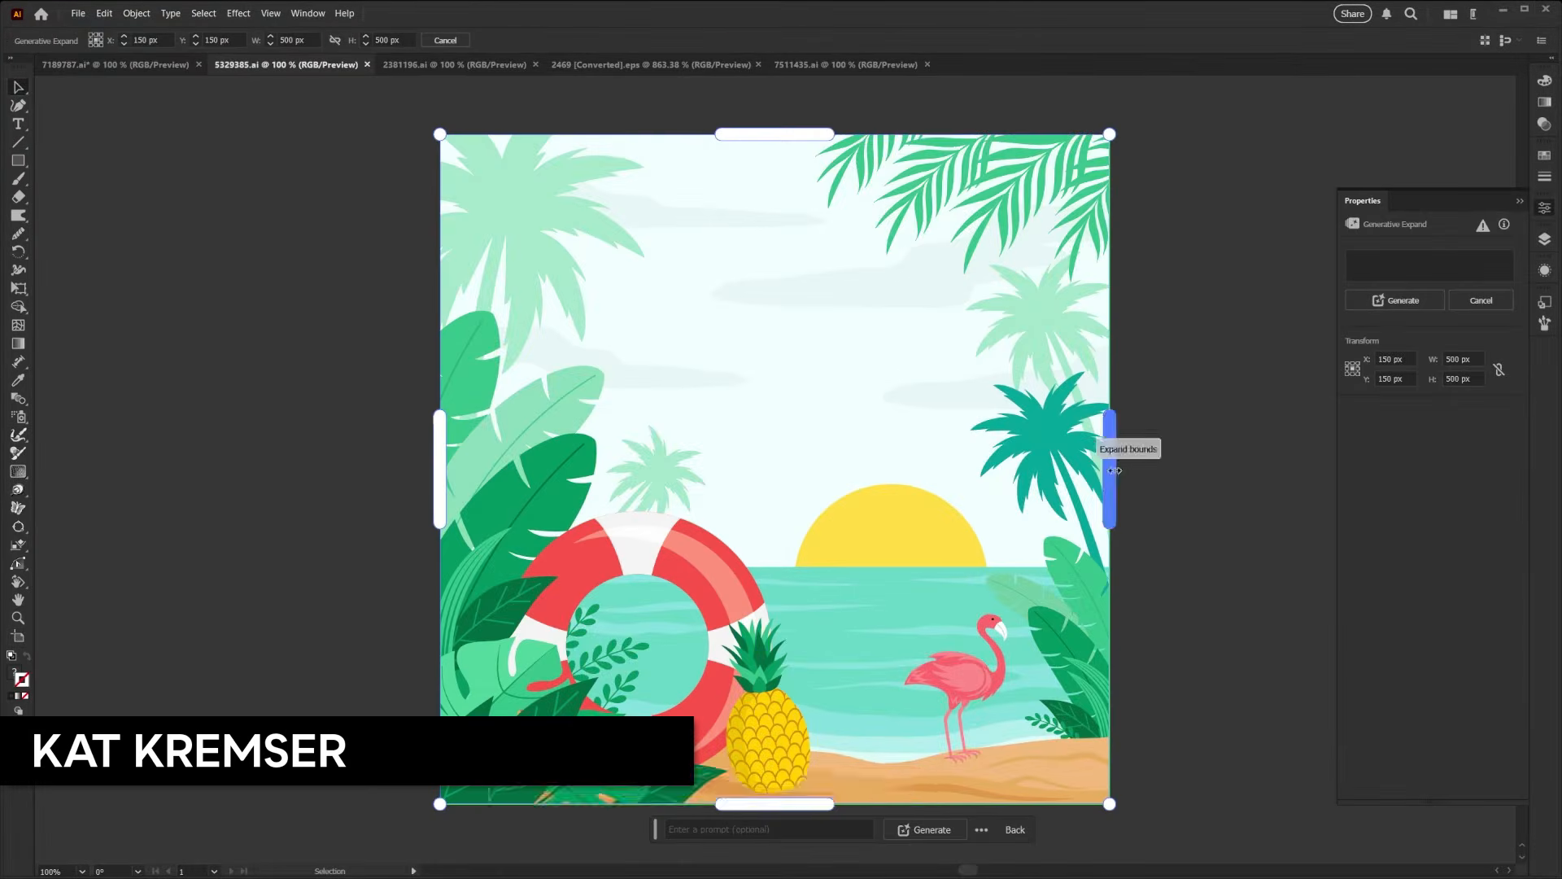
- Enlarge the Generative Expand bounds evenly around the flamingo beach artwork to about 578 × 578 px and generate the expansion
{"action": "left_click_drag", "start_coordinate": [1115, 470], "coordinate": [1166, 465]}
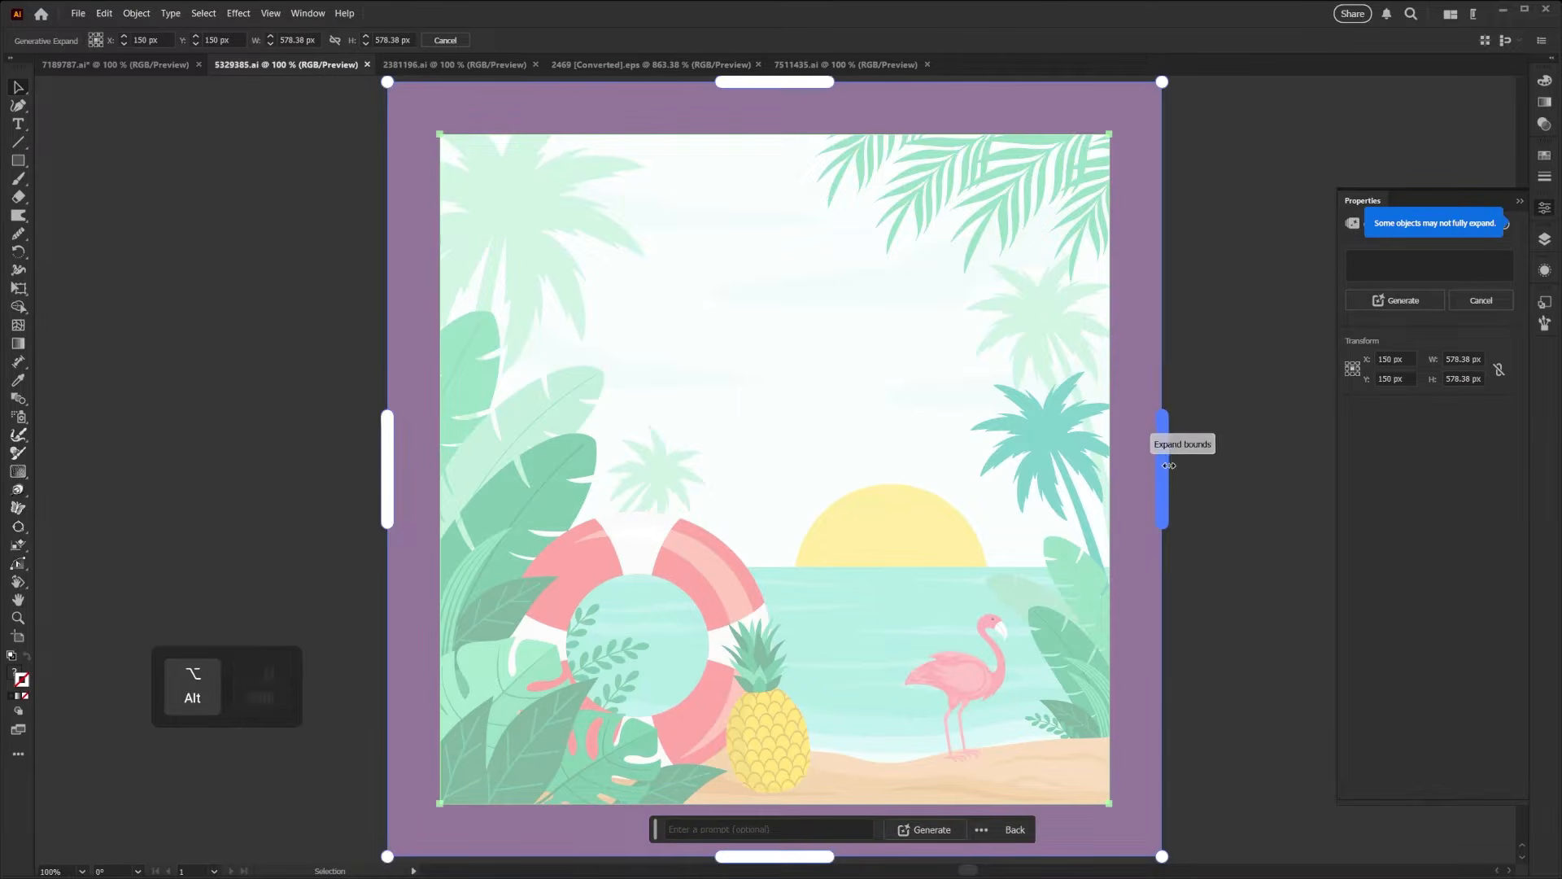
{"action": "left_click", "coordinate": [947, 830]}
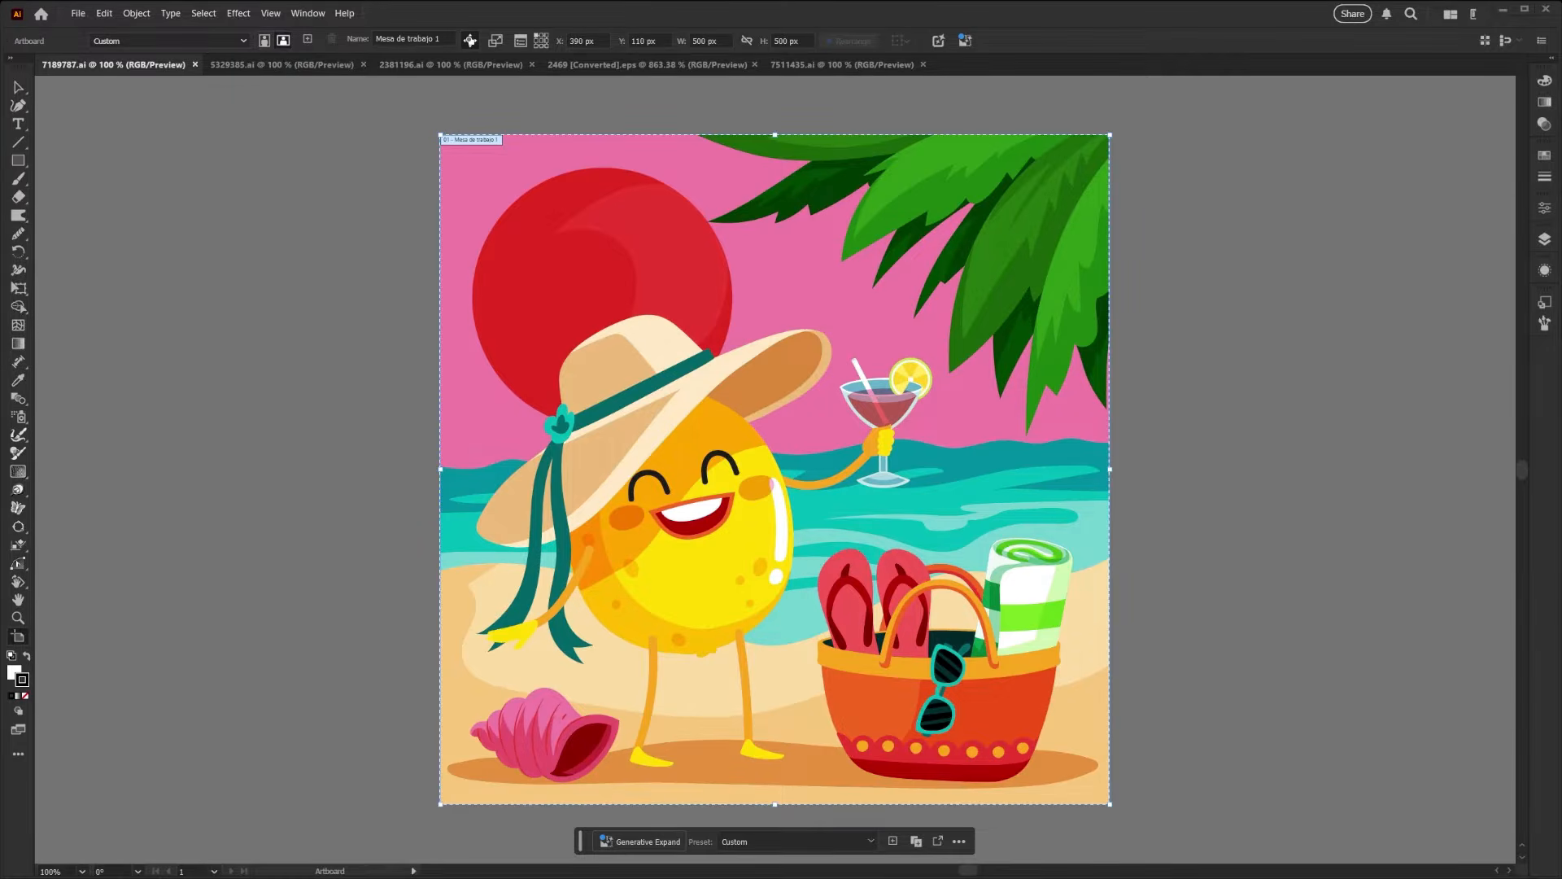
- Select all artwork in the lemon character beach scene and switch to the Artboard tool
{"action": "key", "text": "Escape"}
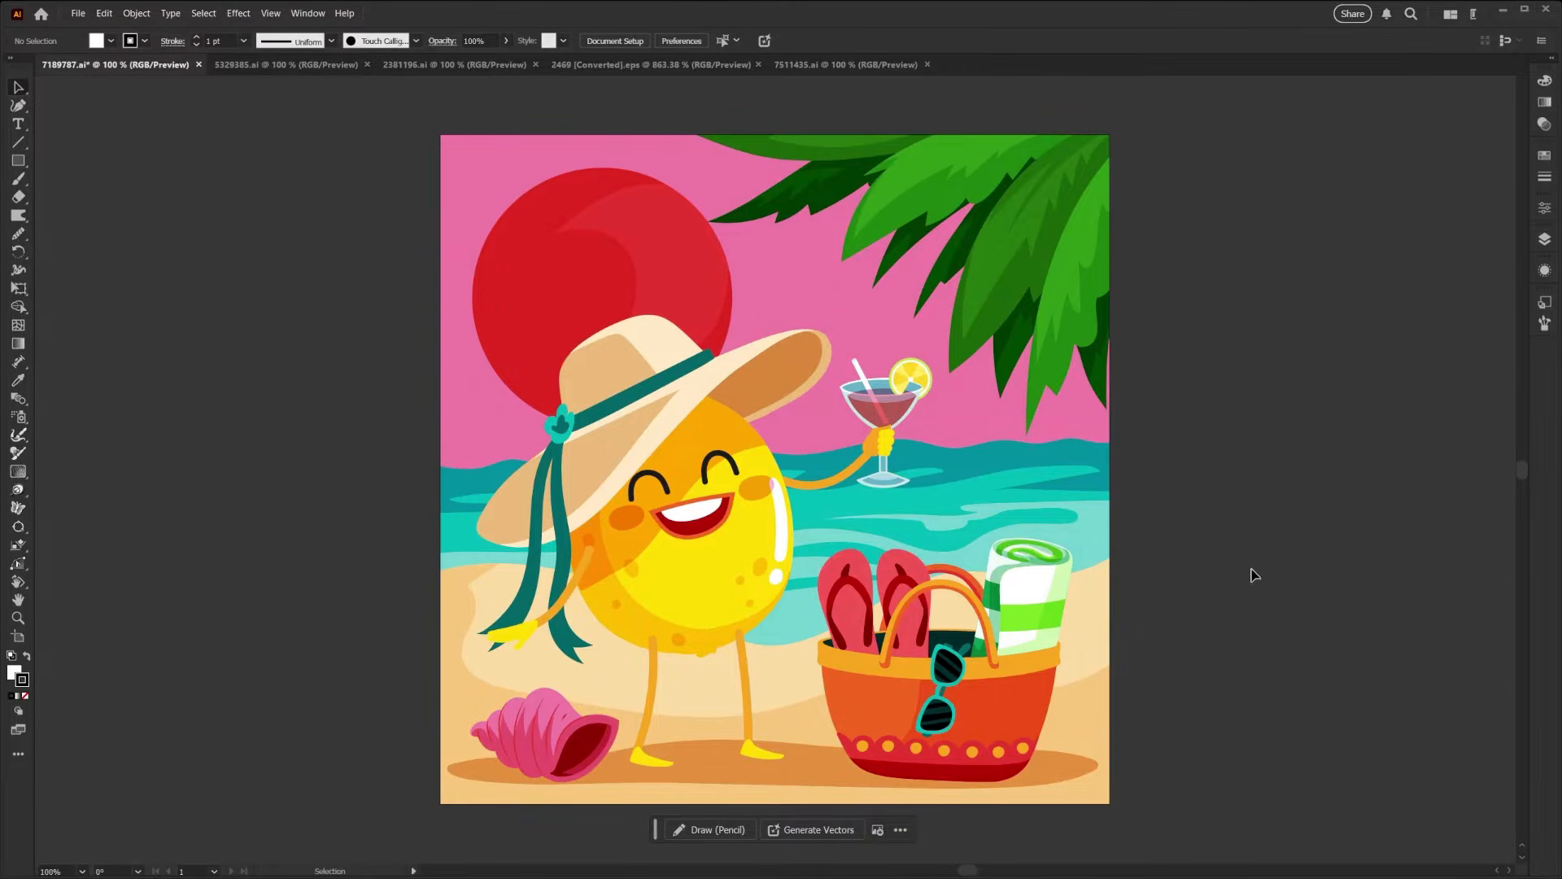
{"action": "left_click", "coordinate": [130, 14]}
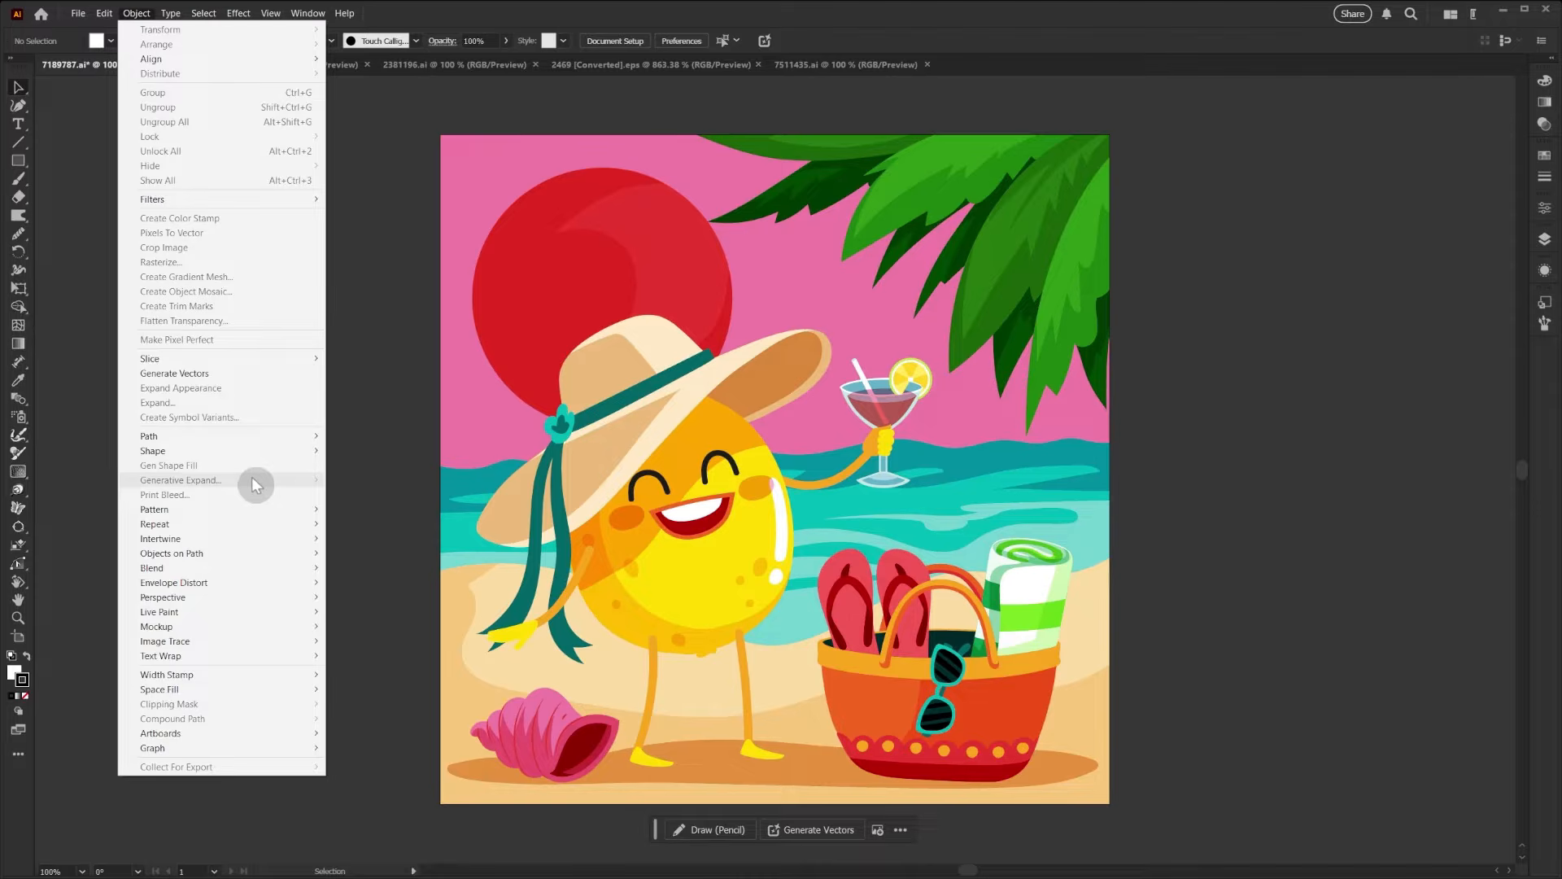
{"action": "left_click", "coordinate": [136, 14]}
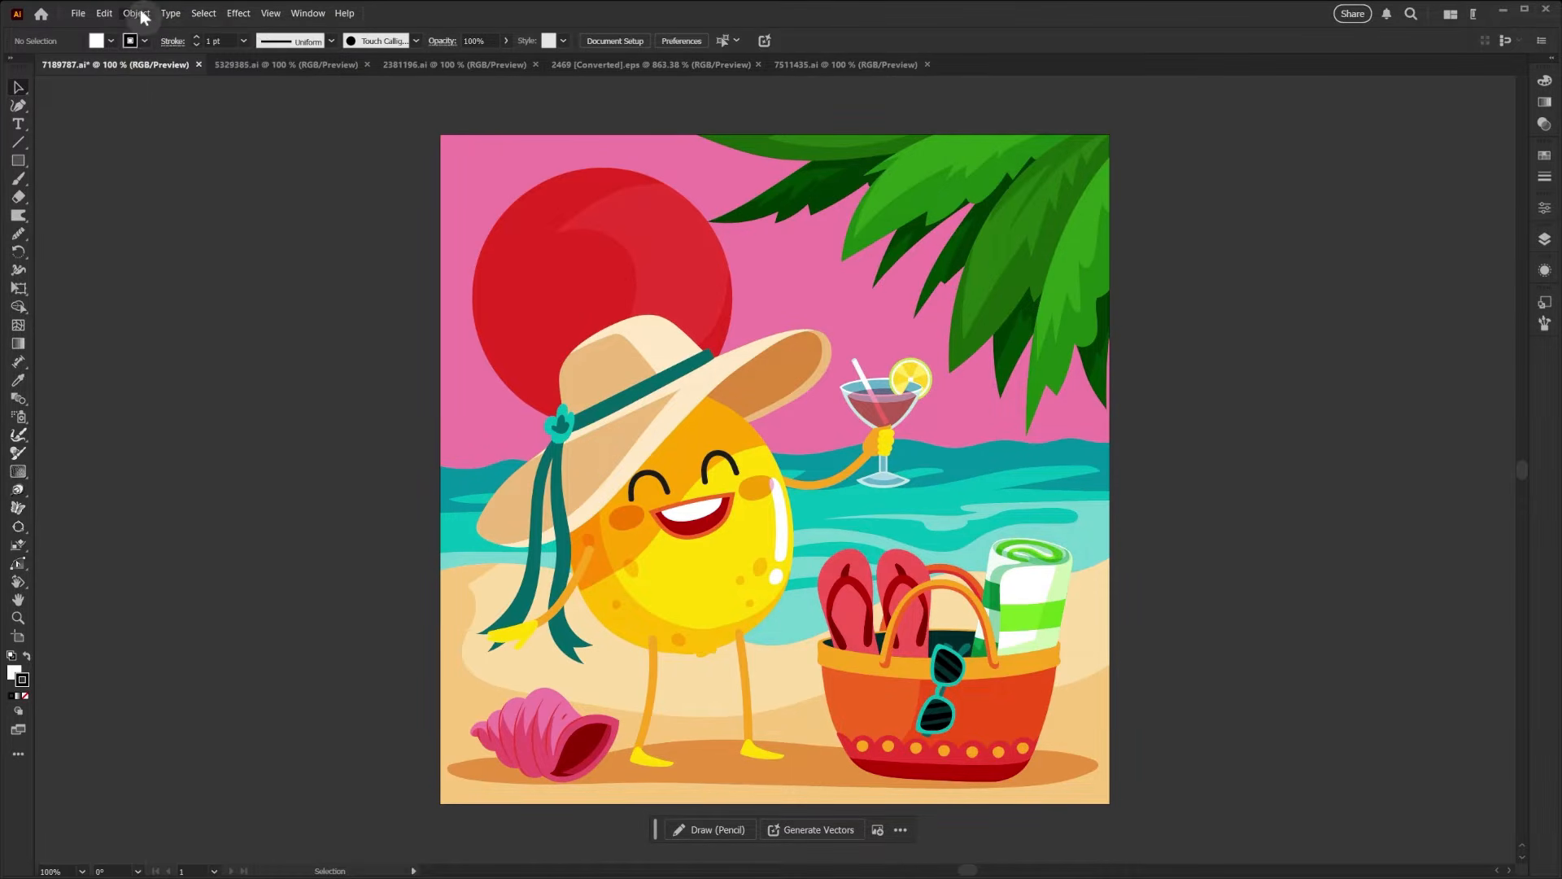
{"action": "left_click_drag", "start_coordinate": [392, 120], "coordinate": [1136, 820]}
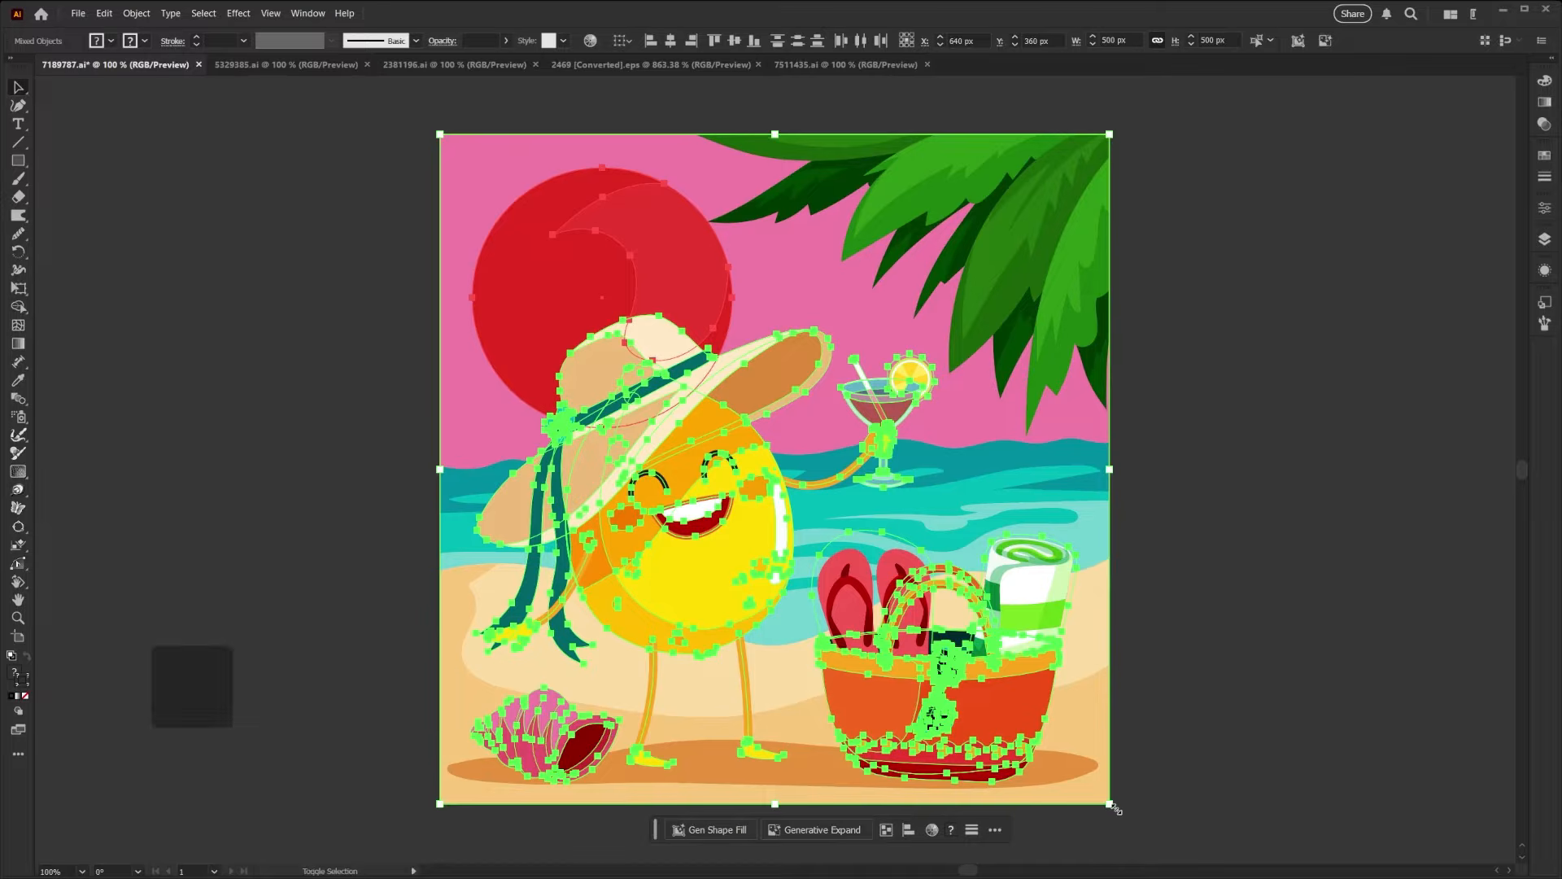
{"action": "key", "text": "shift+o"}
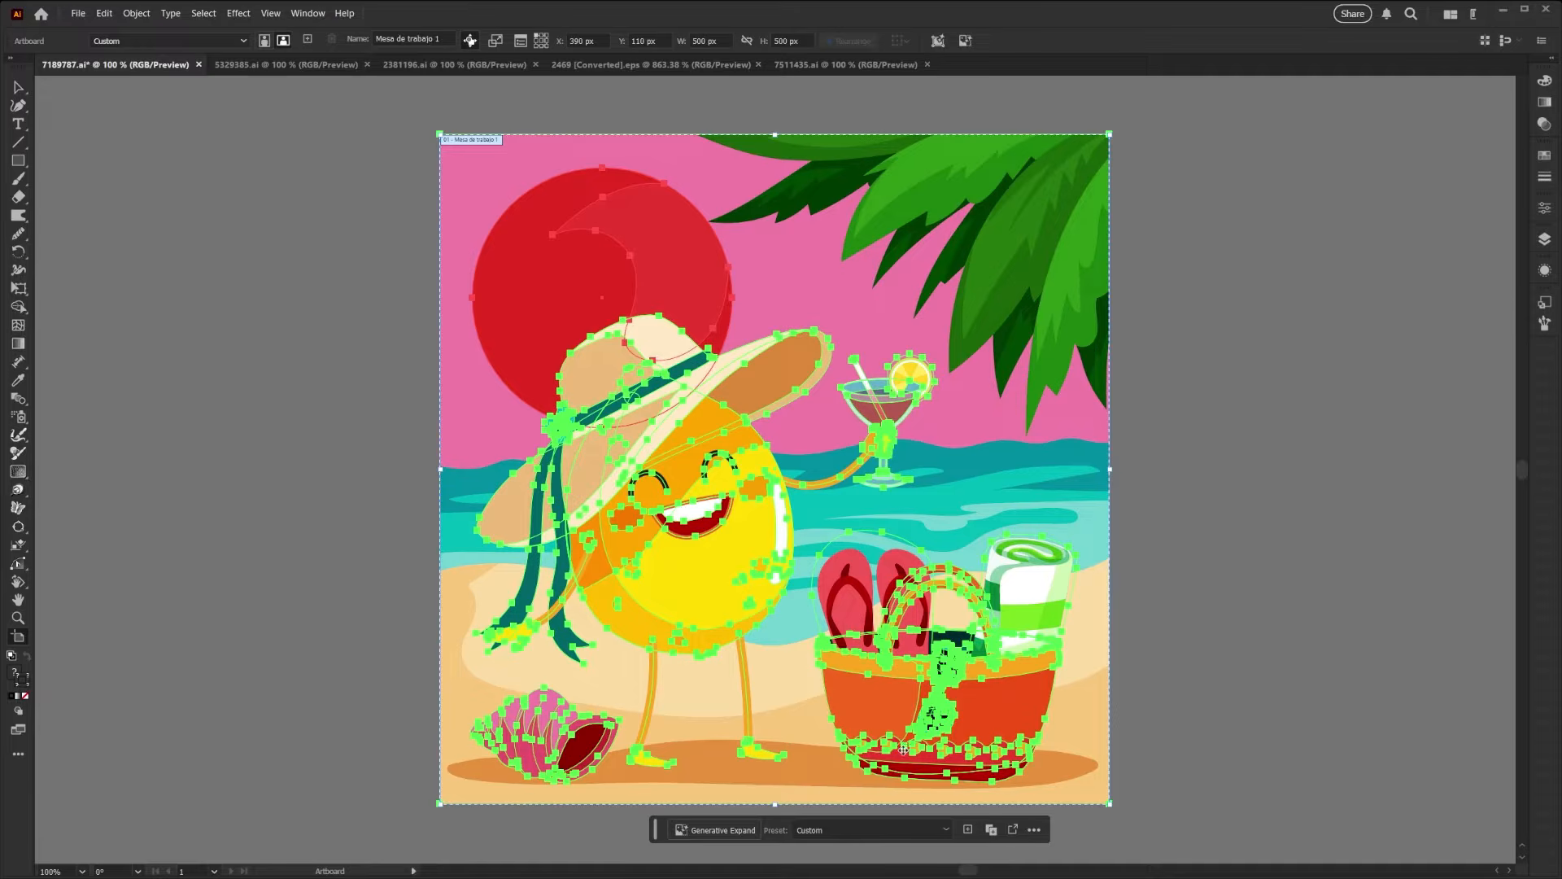
- Check how the selected beach artwork is organized into layers
{"action": "left_click", "coordinate": [1545, 240]}
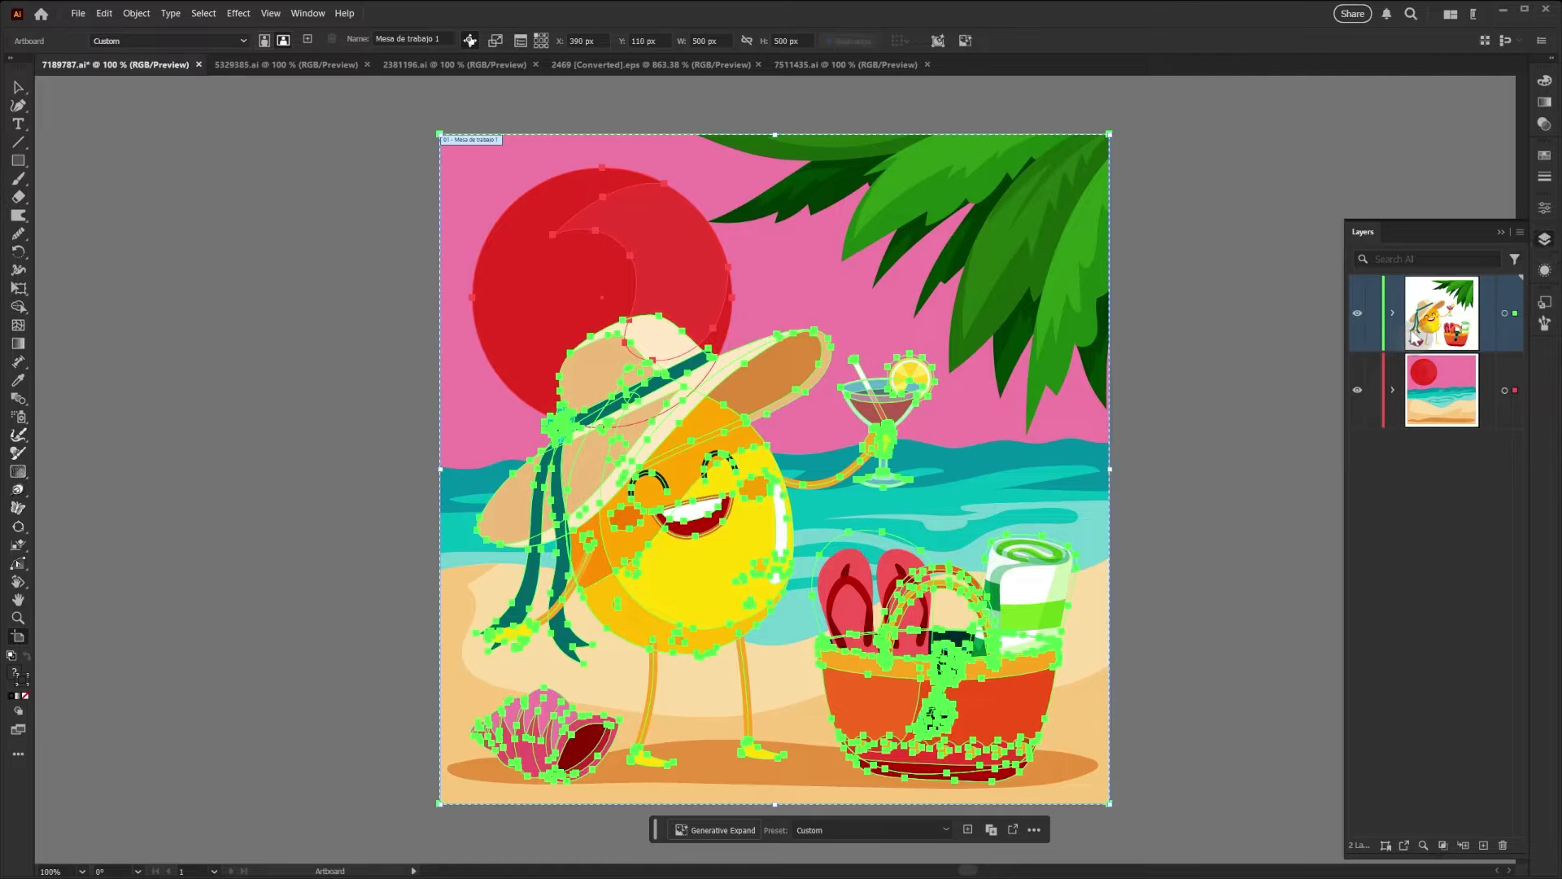
{"action": "left_click", "coordinate": [1393, 312]}
{"action": "left_click", "coordinate": [1393, 313]}
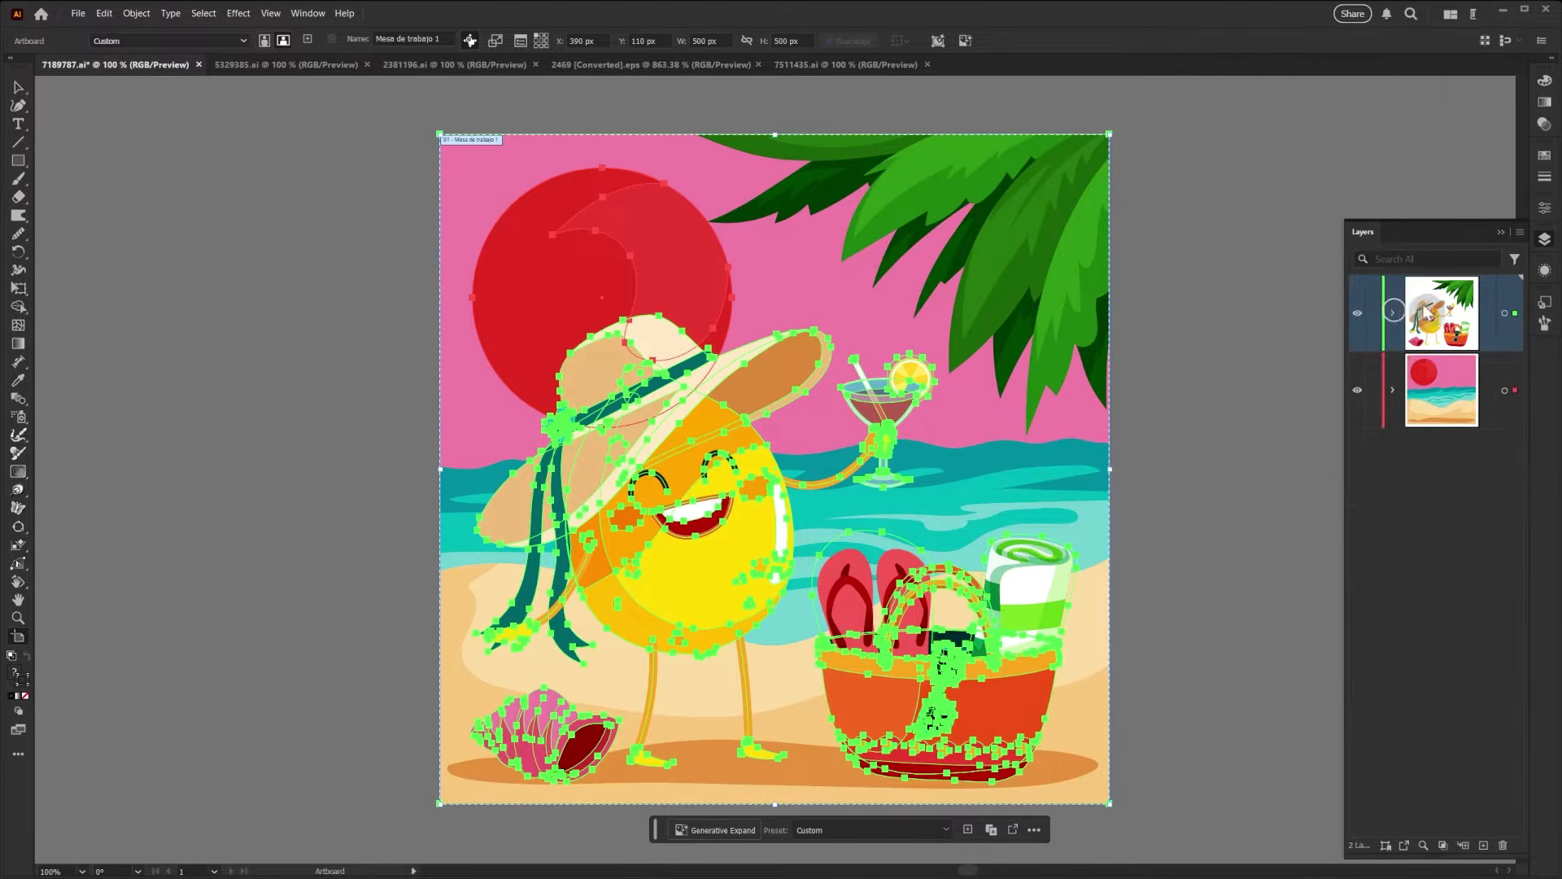
{"action": "left_click", "coordinate": [1543, 244]}
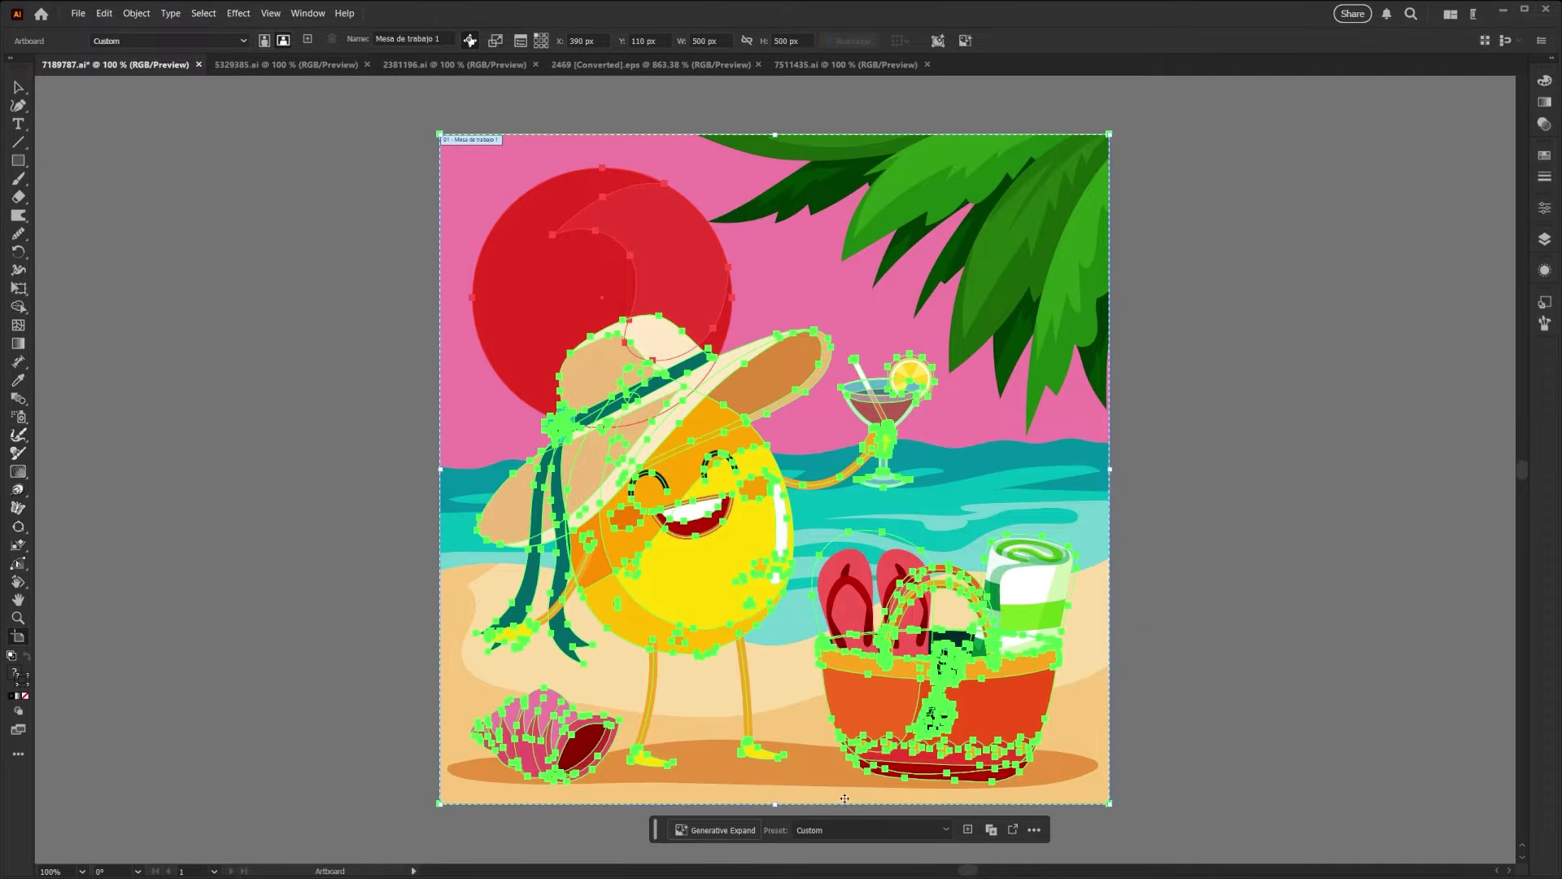
- Start Generative Expand on the beach scene and widen its bounds equally on both sides to about 712 px
{"action": "left_click", "coordinate": [715, 830]}
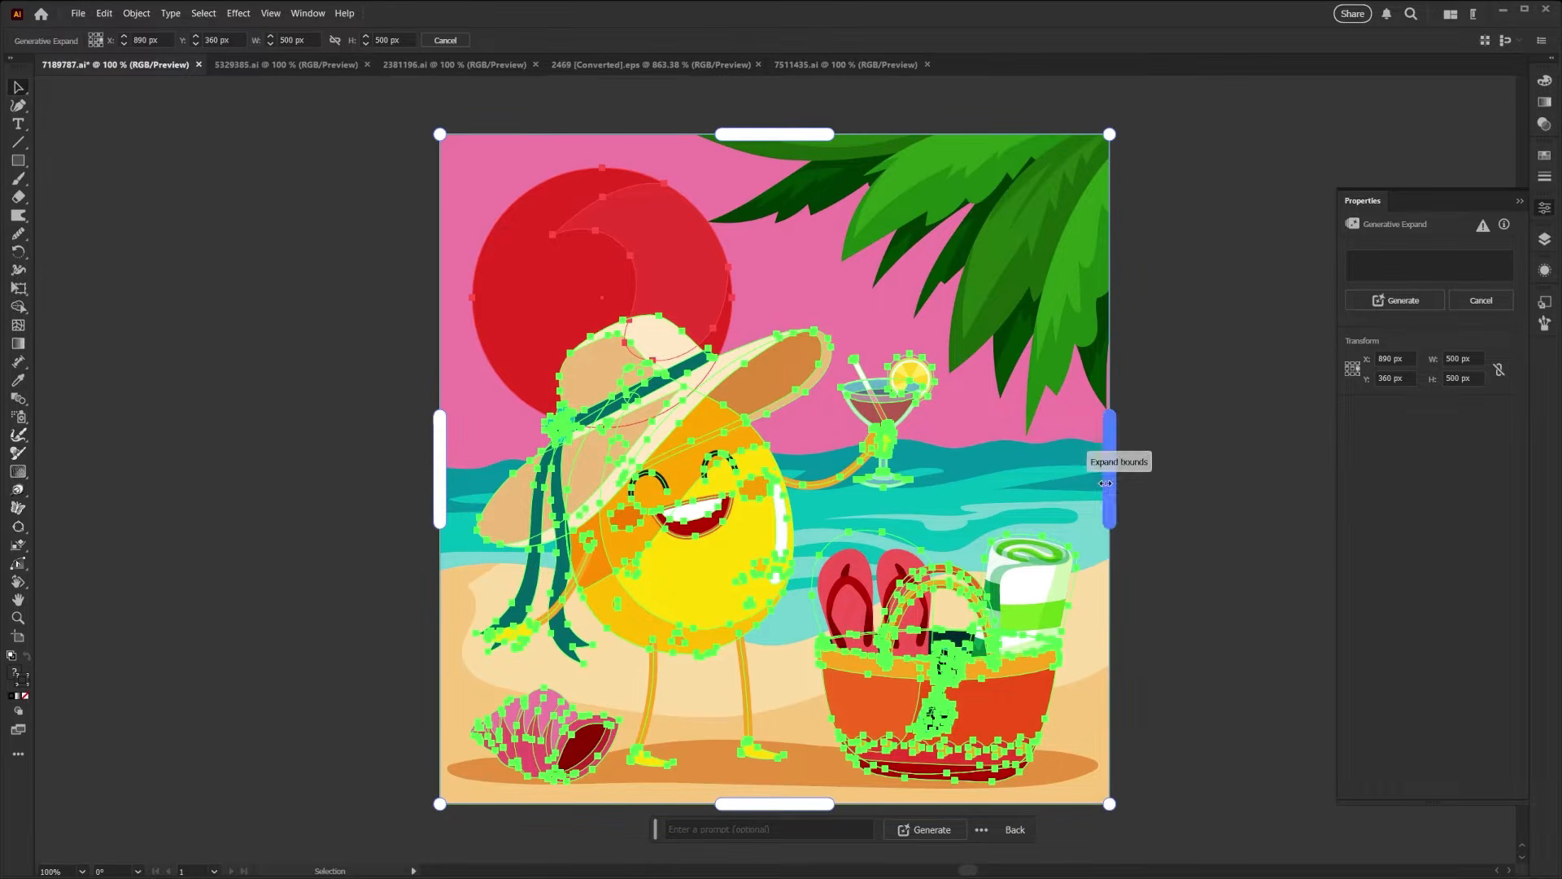
{"action": "left_click_drag", "start_coordinate": [1105, 483], "coordinate": [1165, 506]}
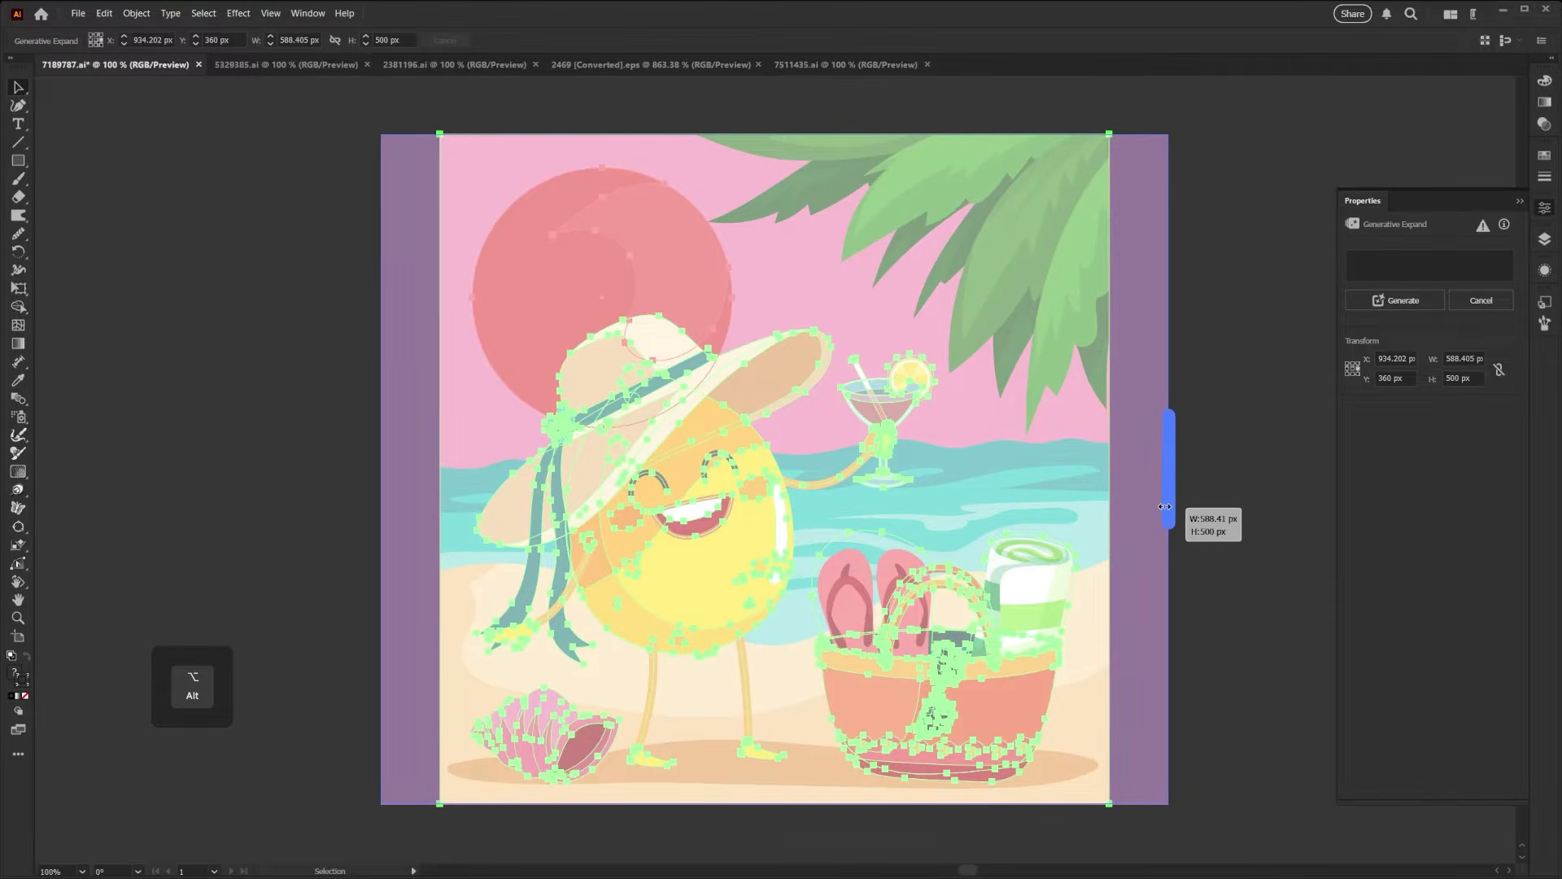
{"action": "left_click_drag", "start_coordinate": [1165, 506], "coordinate": [1249, 517]}
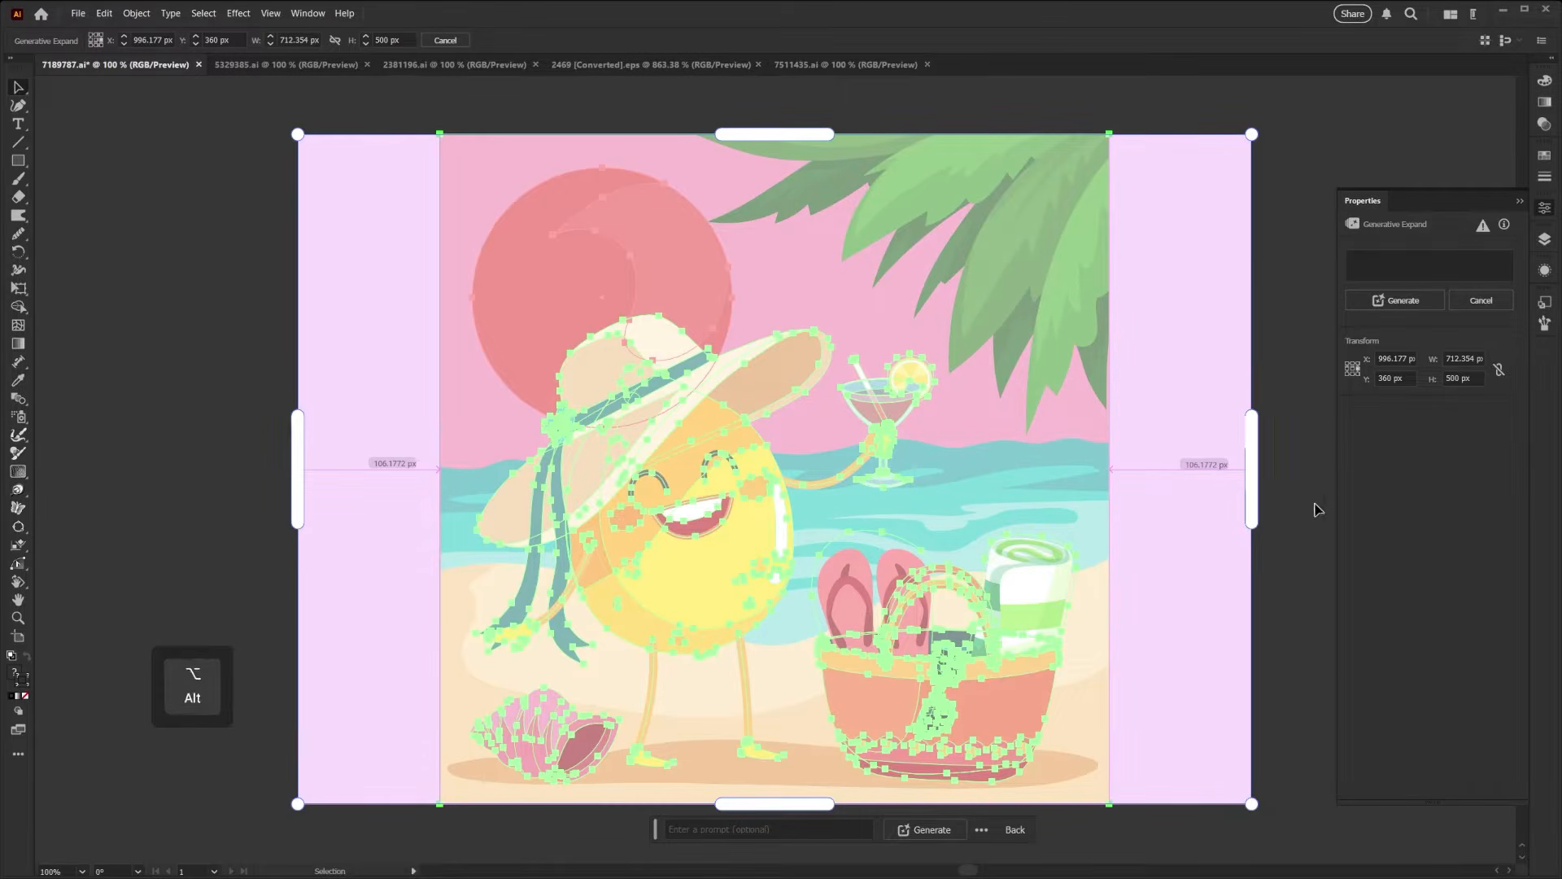
- Use the centre reference point, set the expansion width to 720 px, and generate the expanded scene
{"action": "left_click", "coordinate": [1352, 371]}
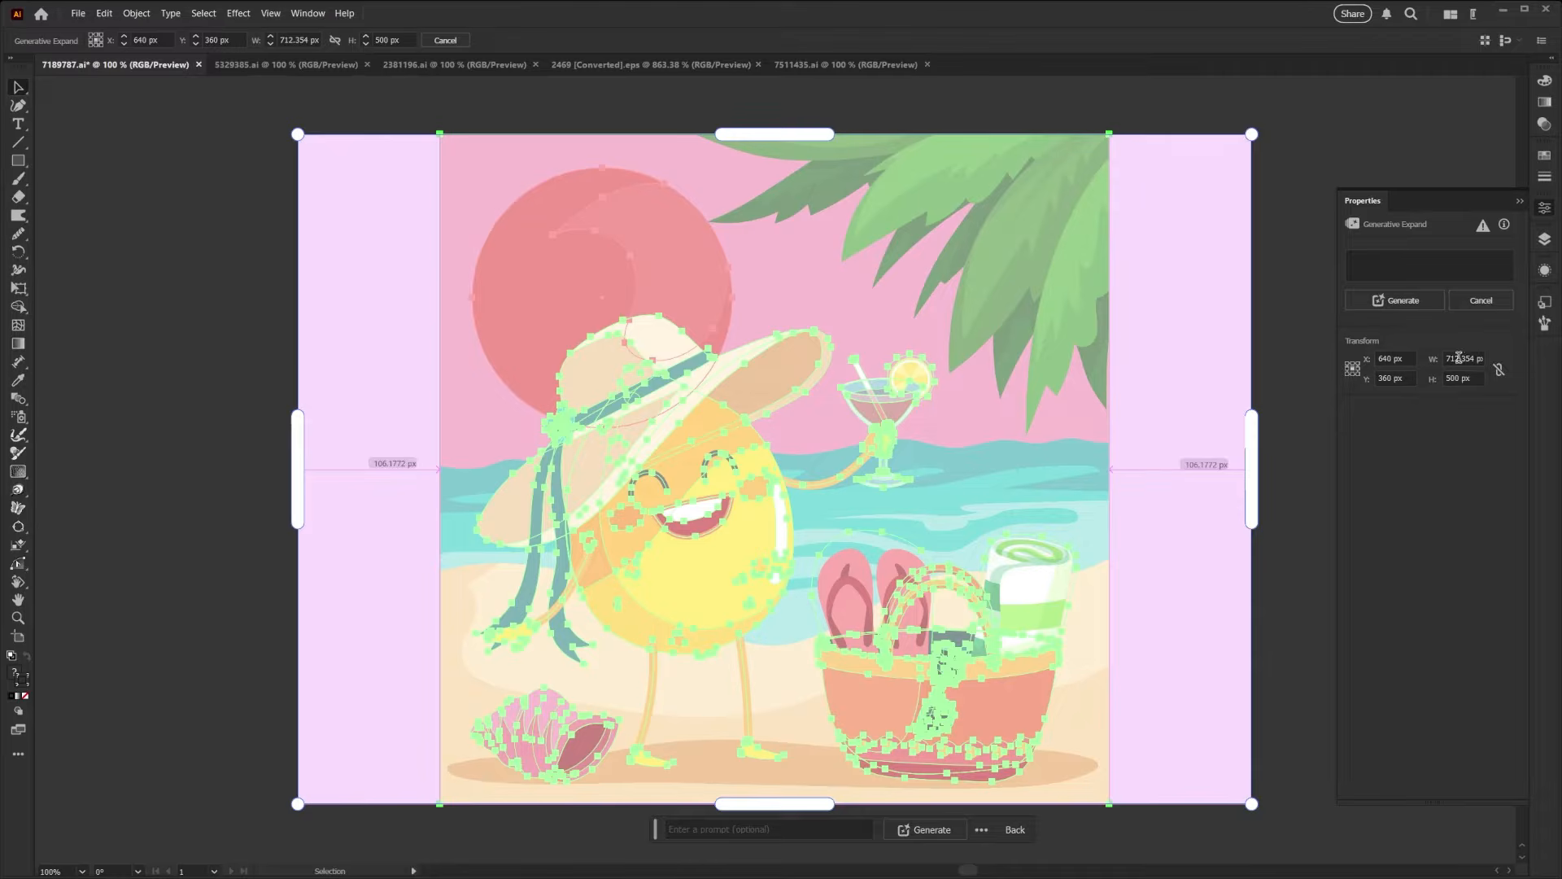
{"action": "double_click", "coordinate": [1459, 358]}
{"action": "type", "text": "720"}
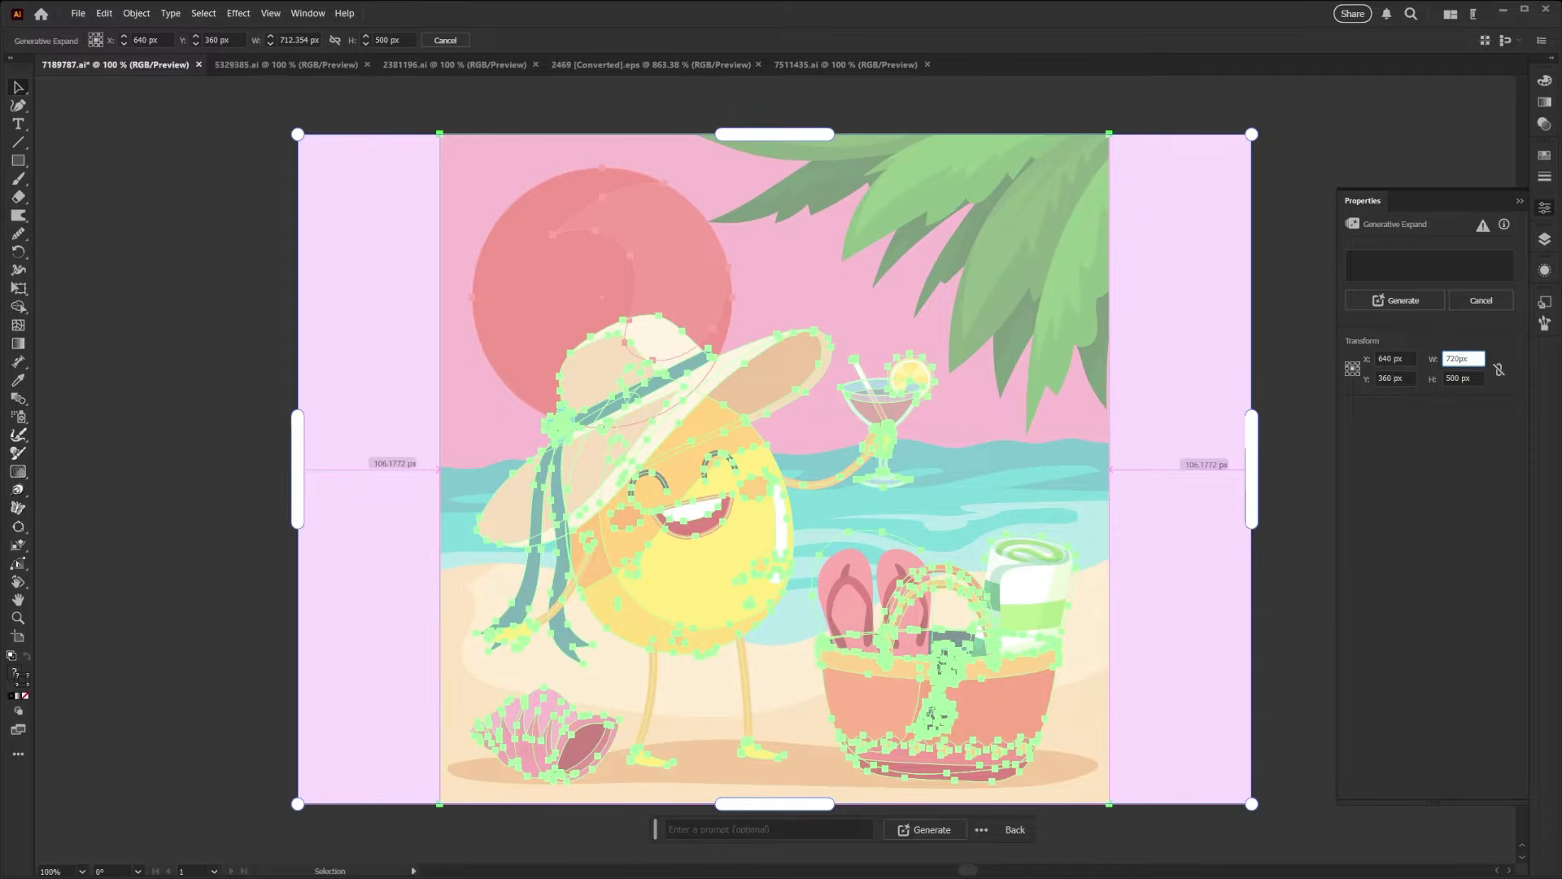
{"action": "left_click", "coordinate": [1488, 327]}
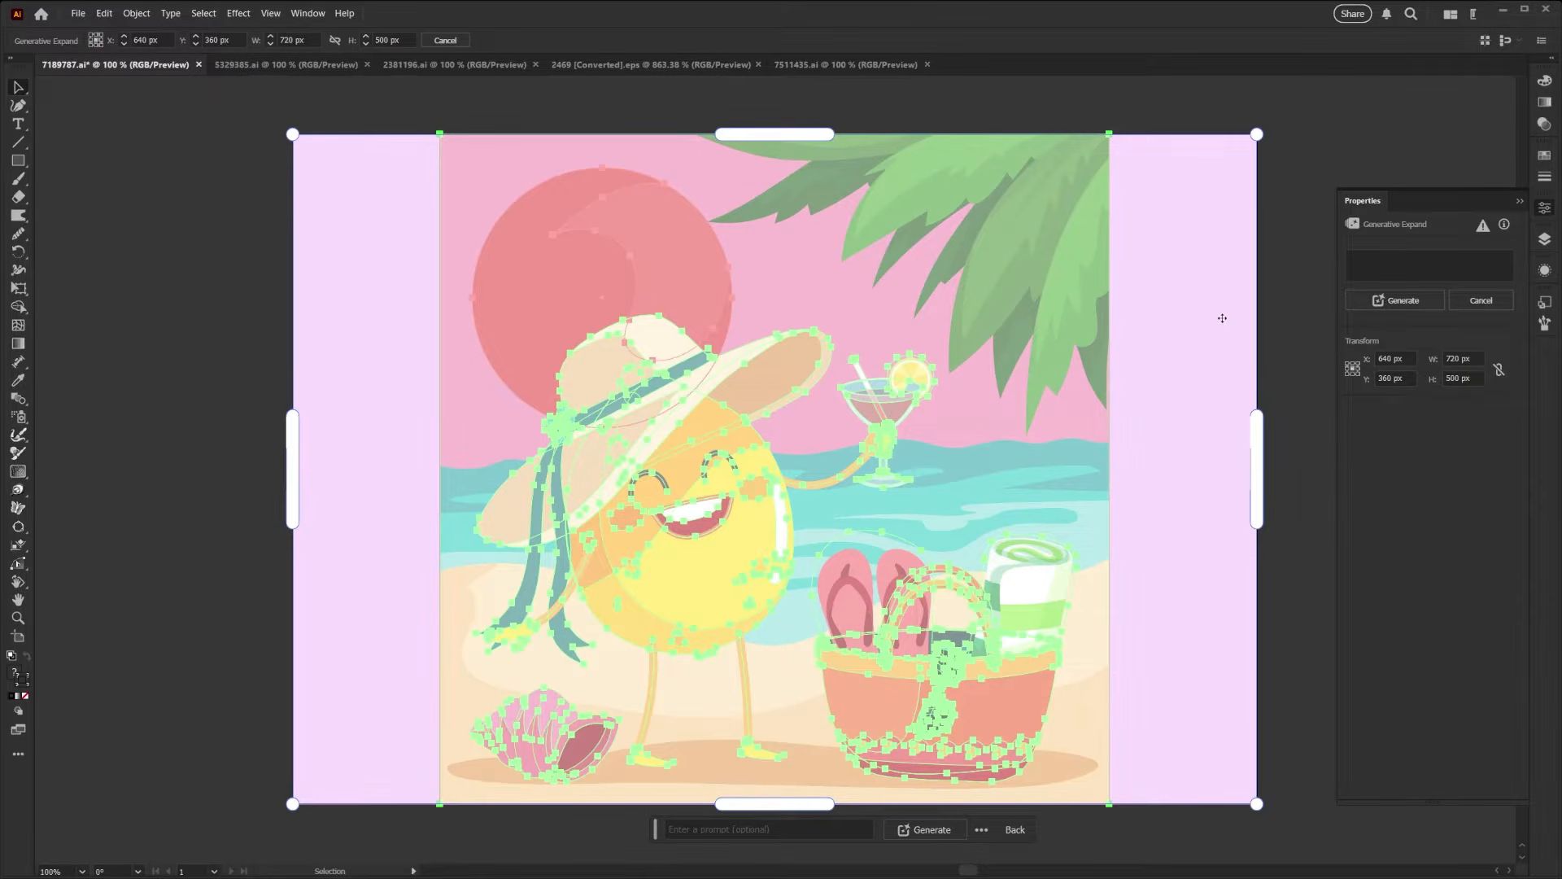
{"action": "left_click", "coordinate": [1397, 301]}
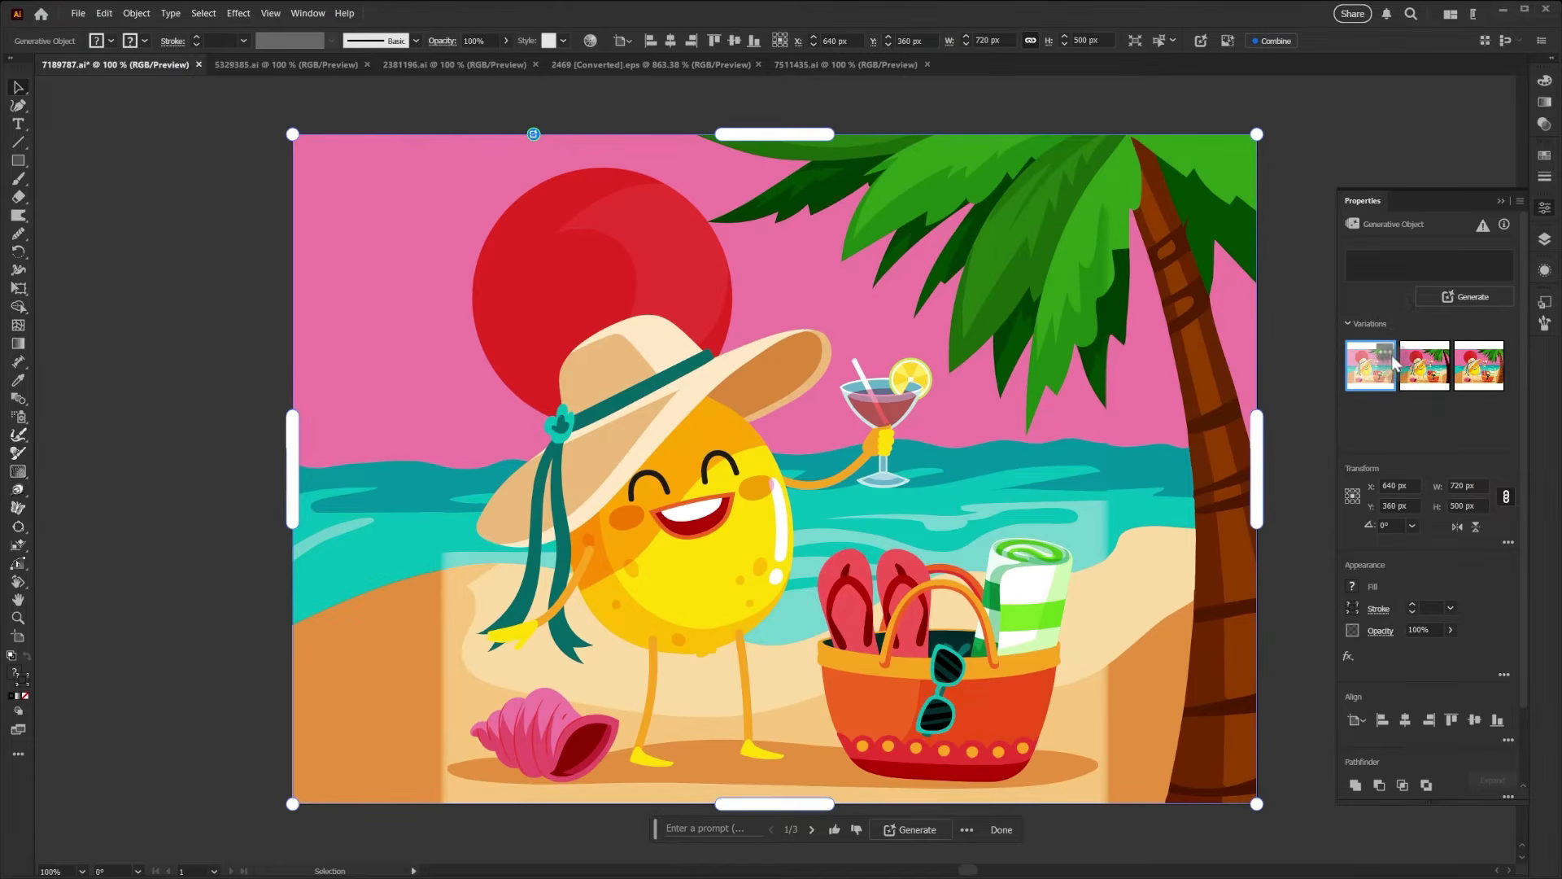
- Compare the three generated variations of the expanded beach scene
{"action": "mouse_move", "coordinate": [1385, 371]}
{"action": "left_click", "coordinate": [1432, 379]}
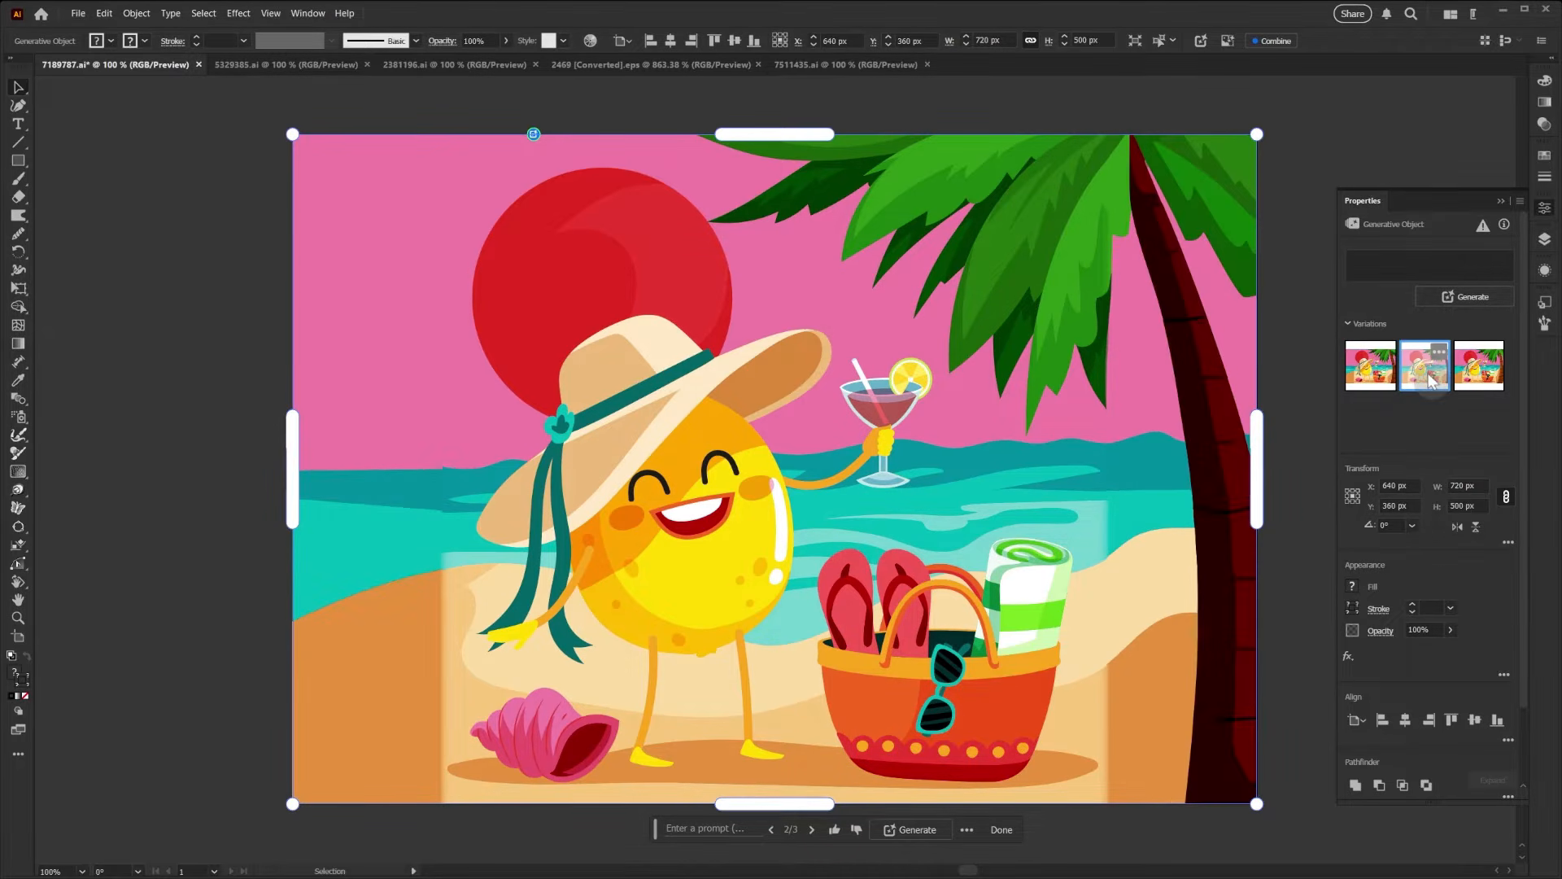
{"action": "left_click", "coordinate": [1477, 375]}
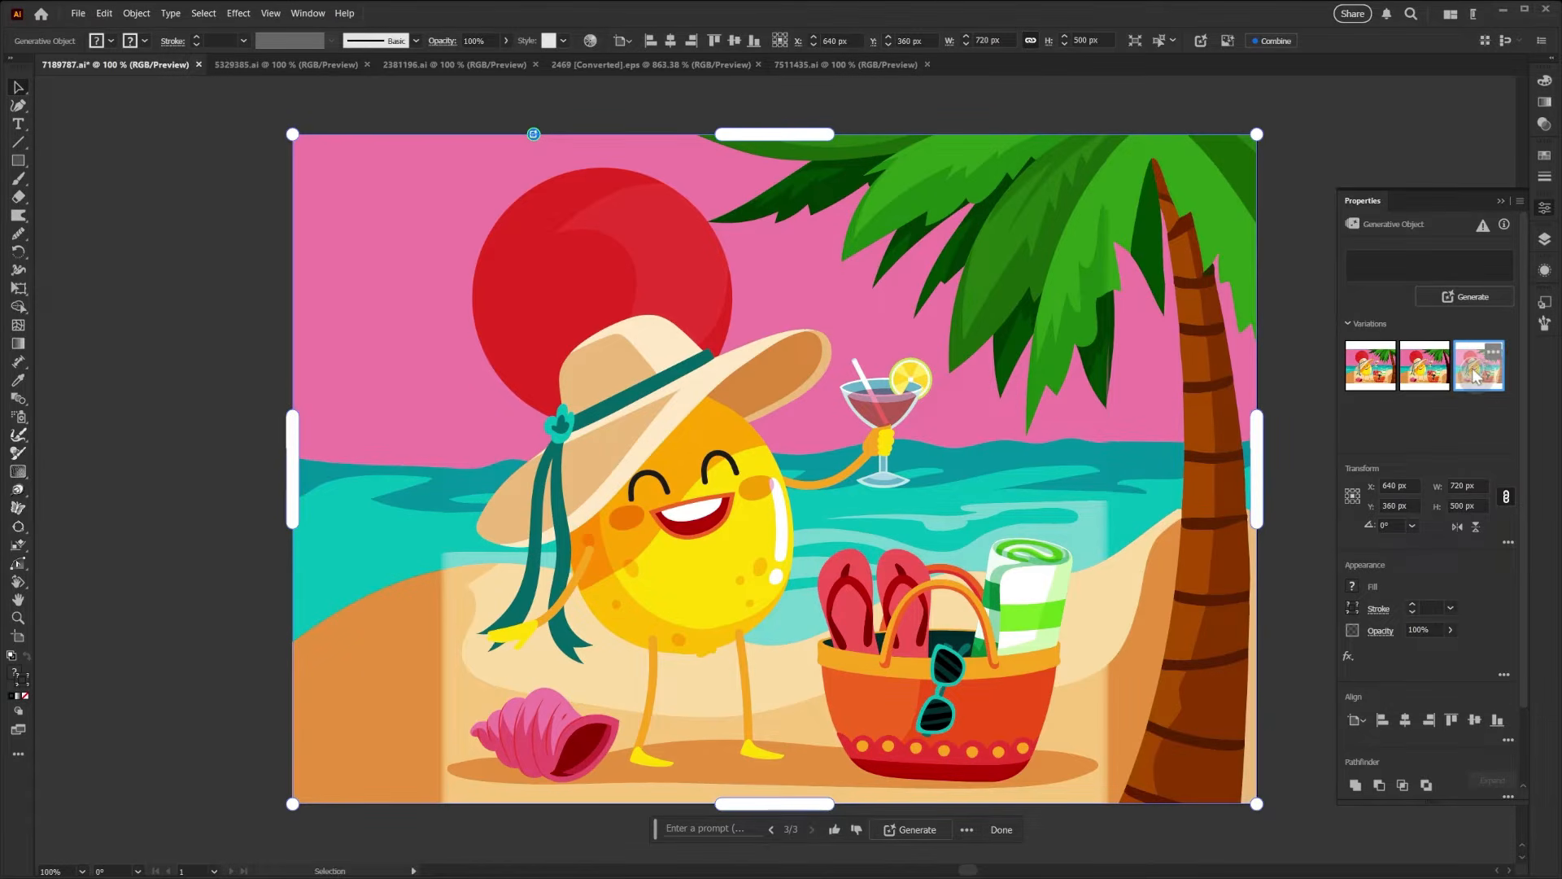
{"action": "left_click", "coordinate": [1417, 377]}
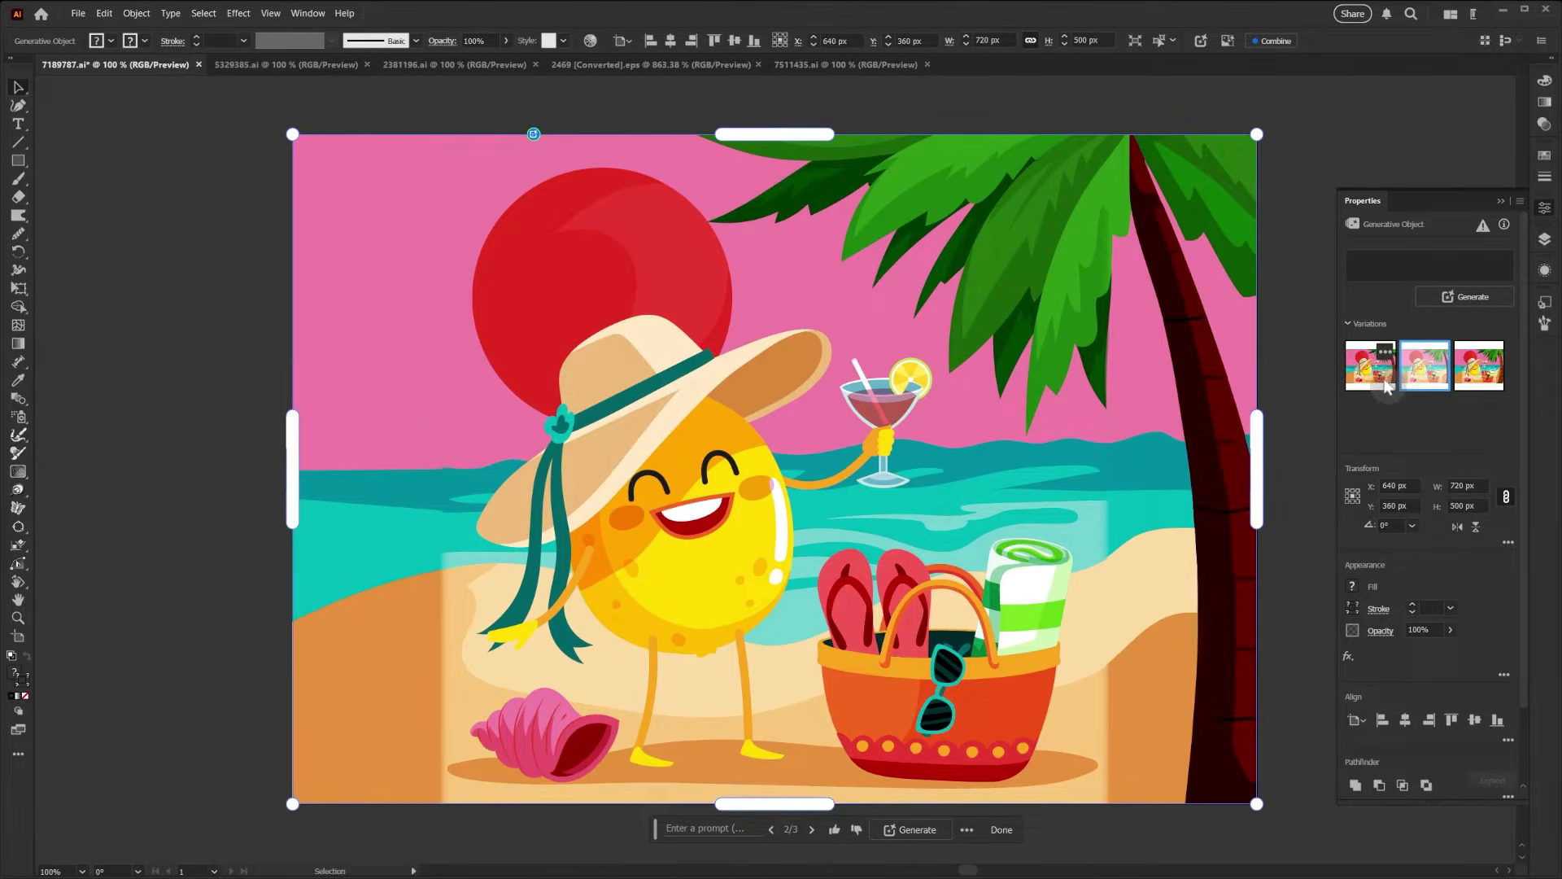
{"action": "left_click", "coordinate": [1373, 384]}
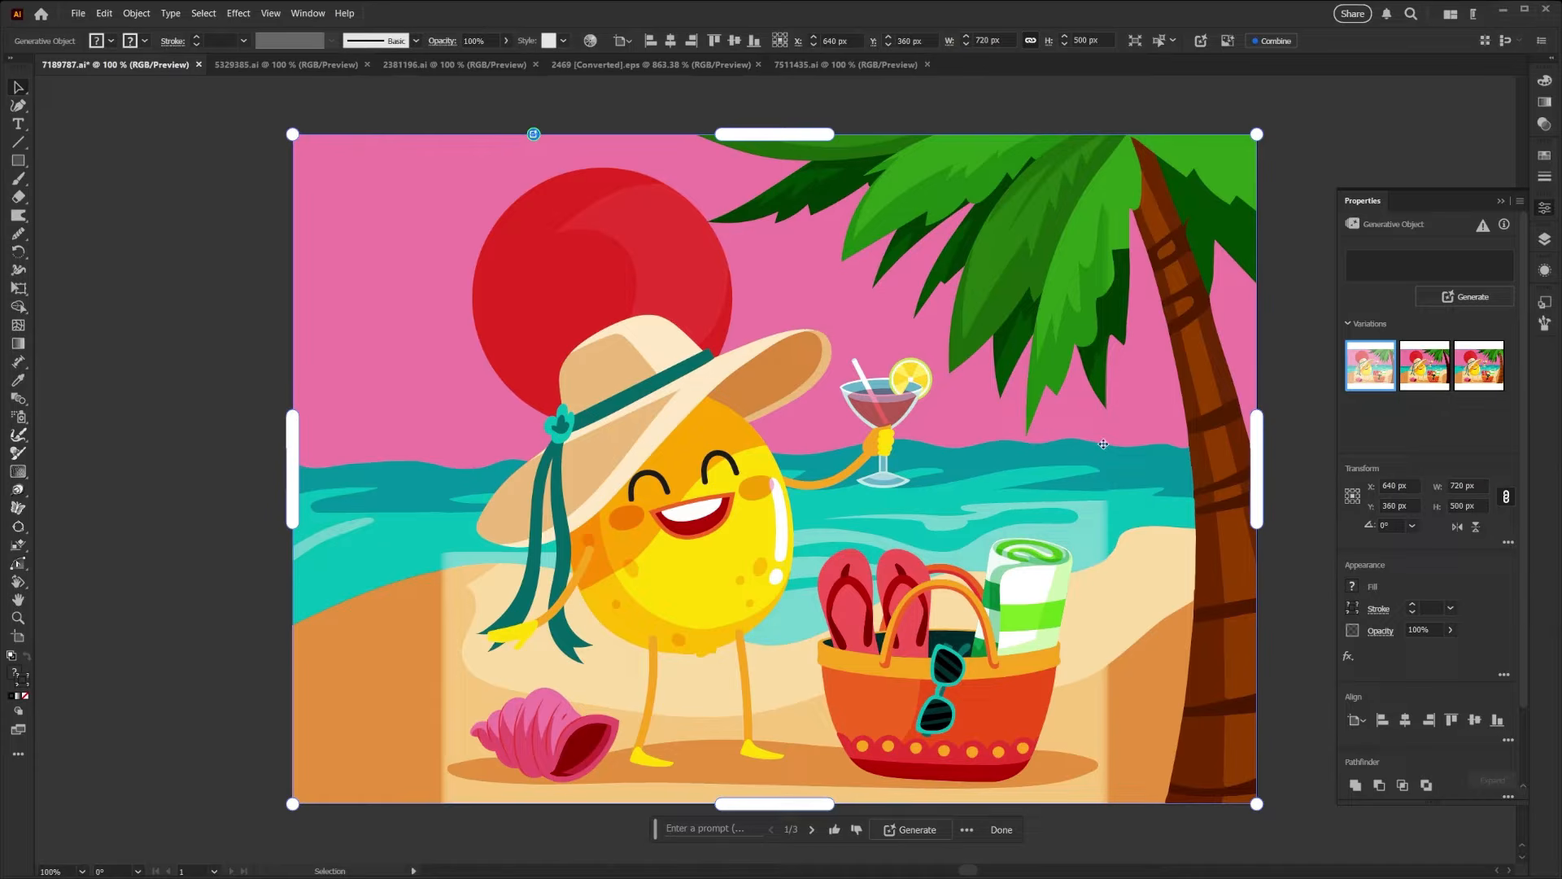
{"action": "left_click", "coordinate": [811, 829]}
{"action": "left_click", "coordinate": [811, 829]}
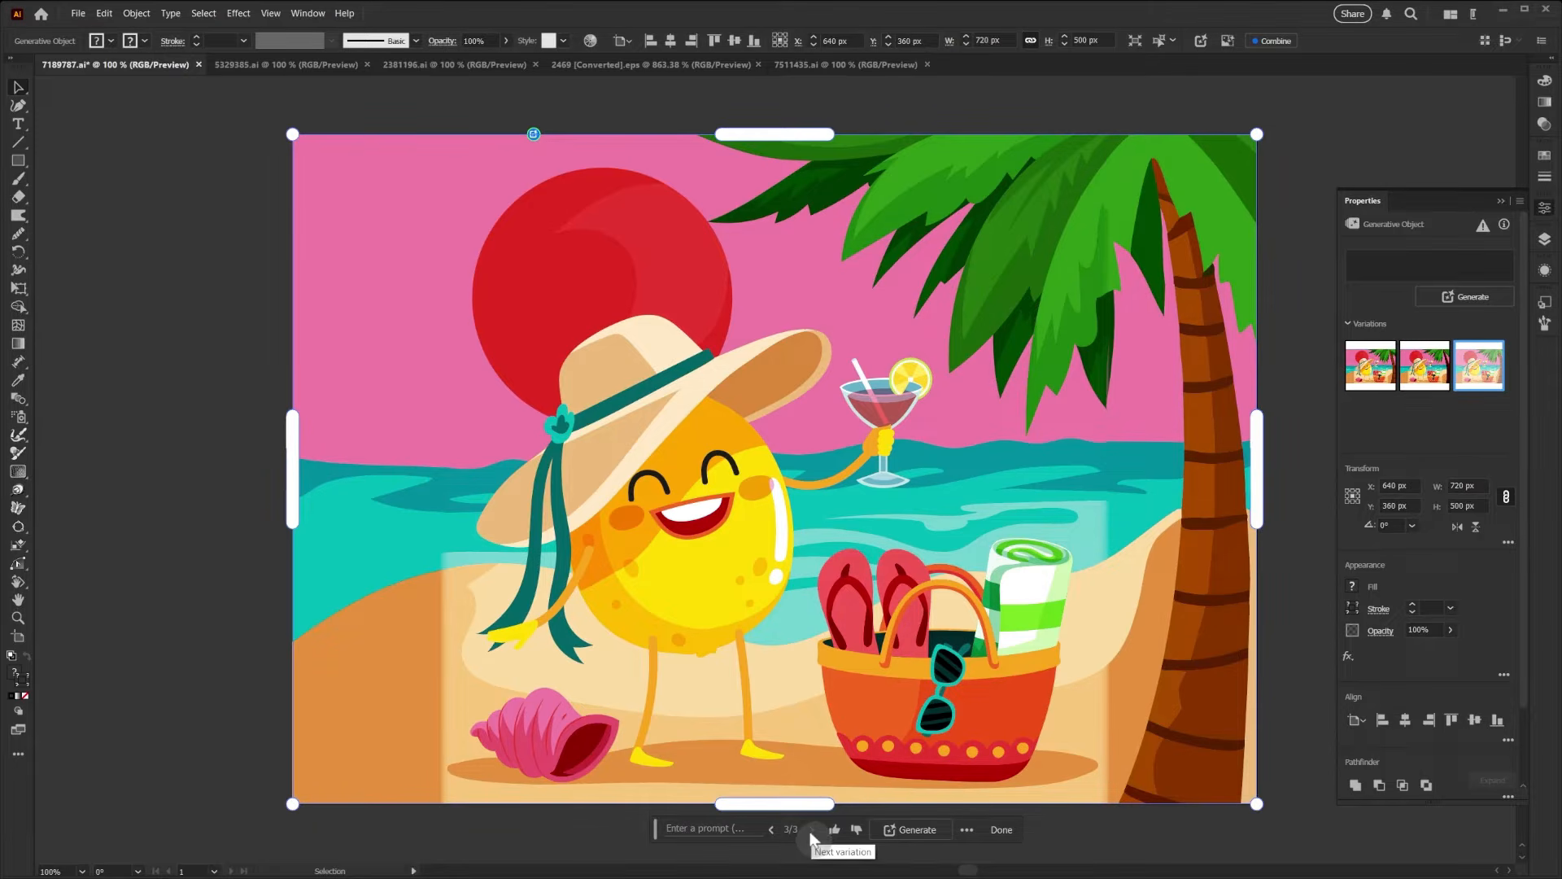
- Generate another set of variations, choose the fourth one with the brown palm trunk, and finish the expansion
{"action": "left_click", "coordinate": [912, 832]}
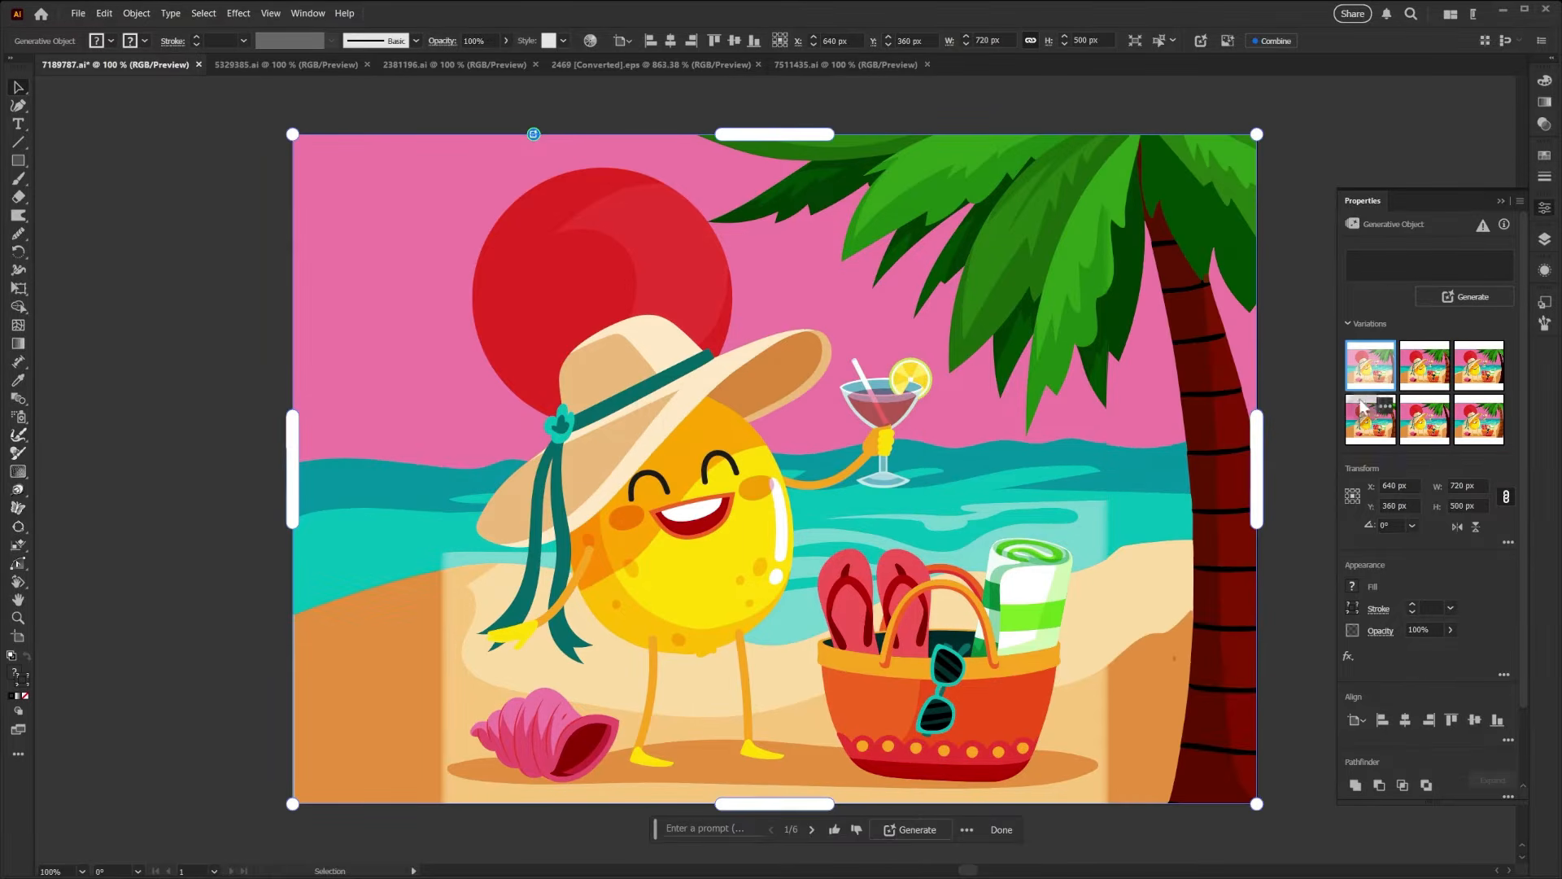
{"action": "left_click", "coordinate": [1436, 376]}
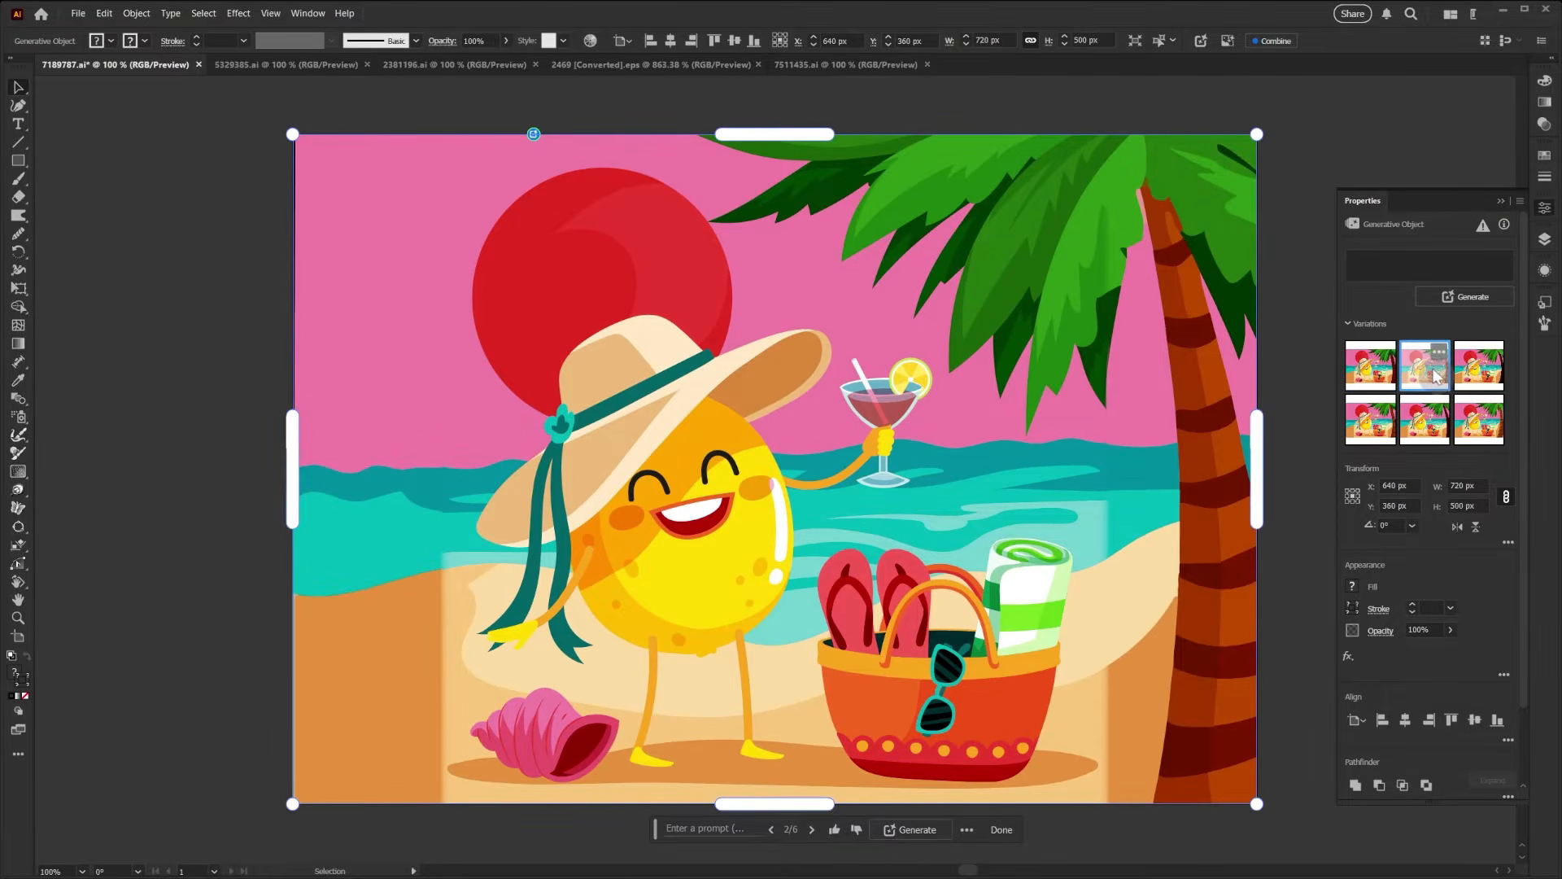
{"action": "left_click", "coordinate": [1483, 378]}
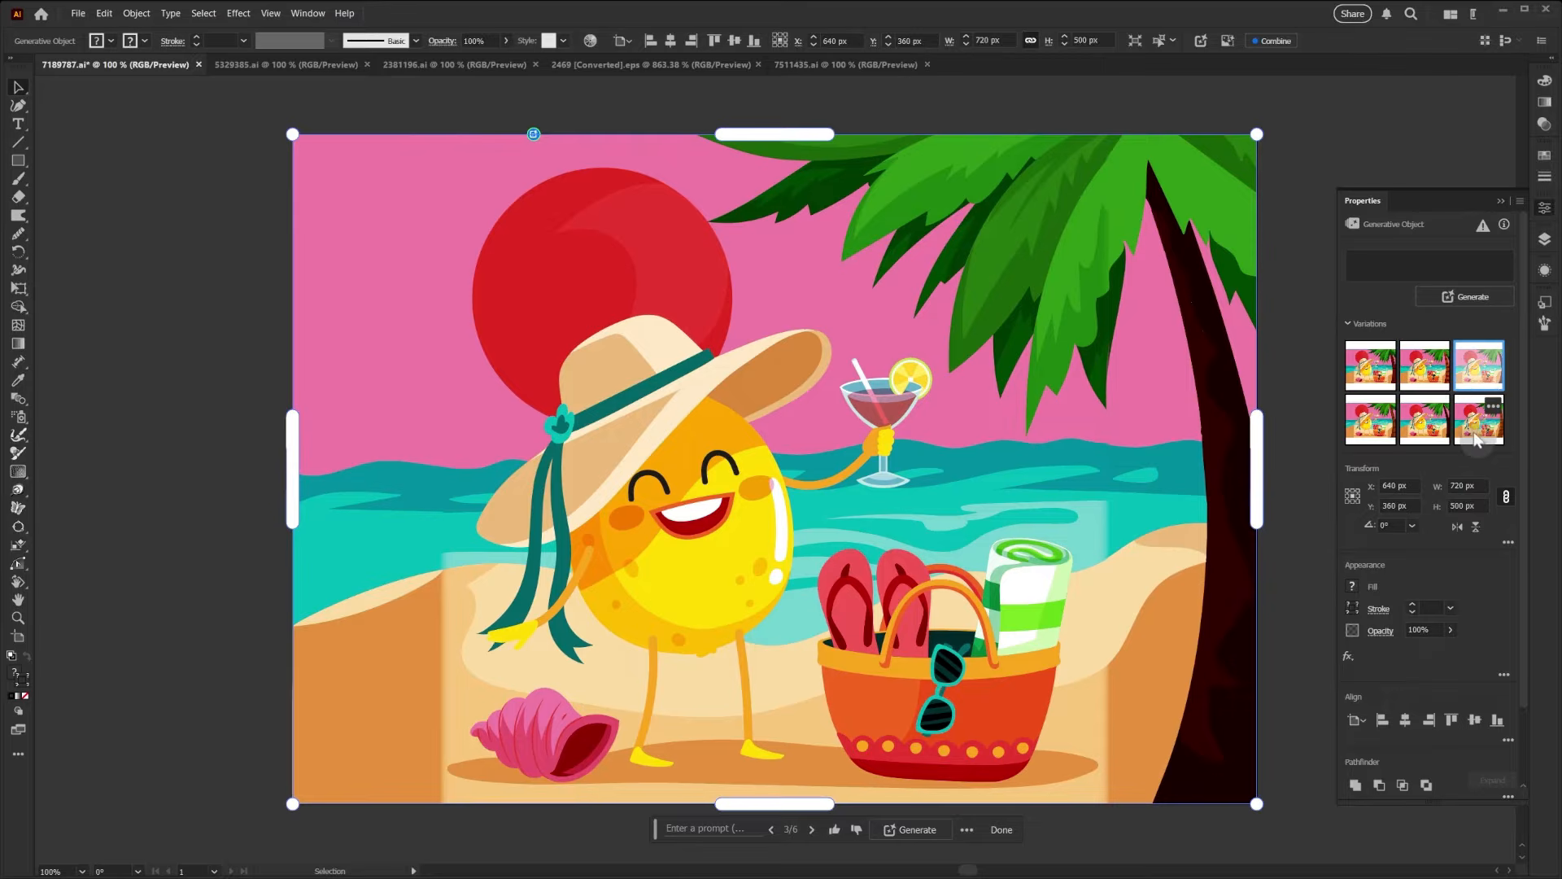
{"action": "left_click", "coordinate": [1386, 424]}
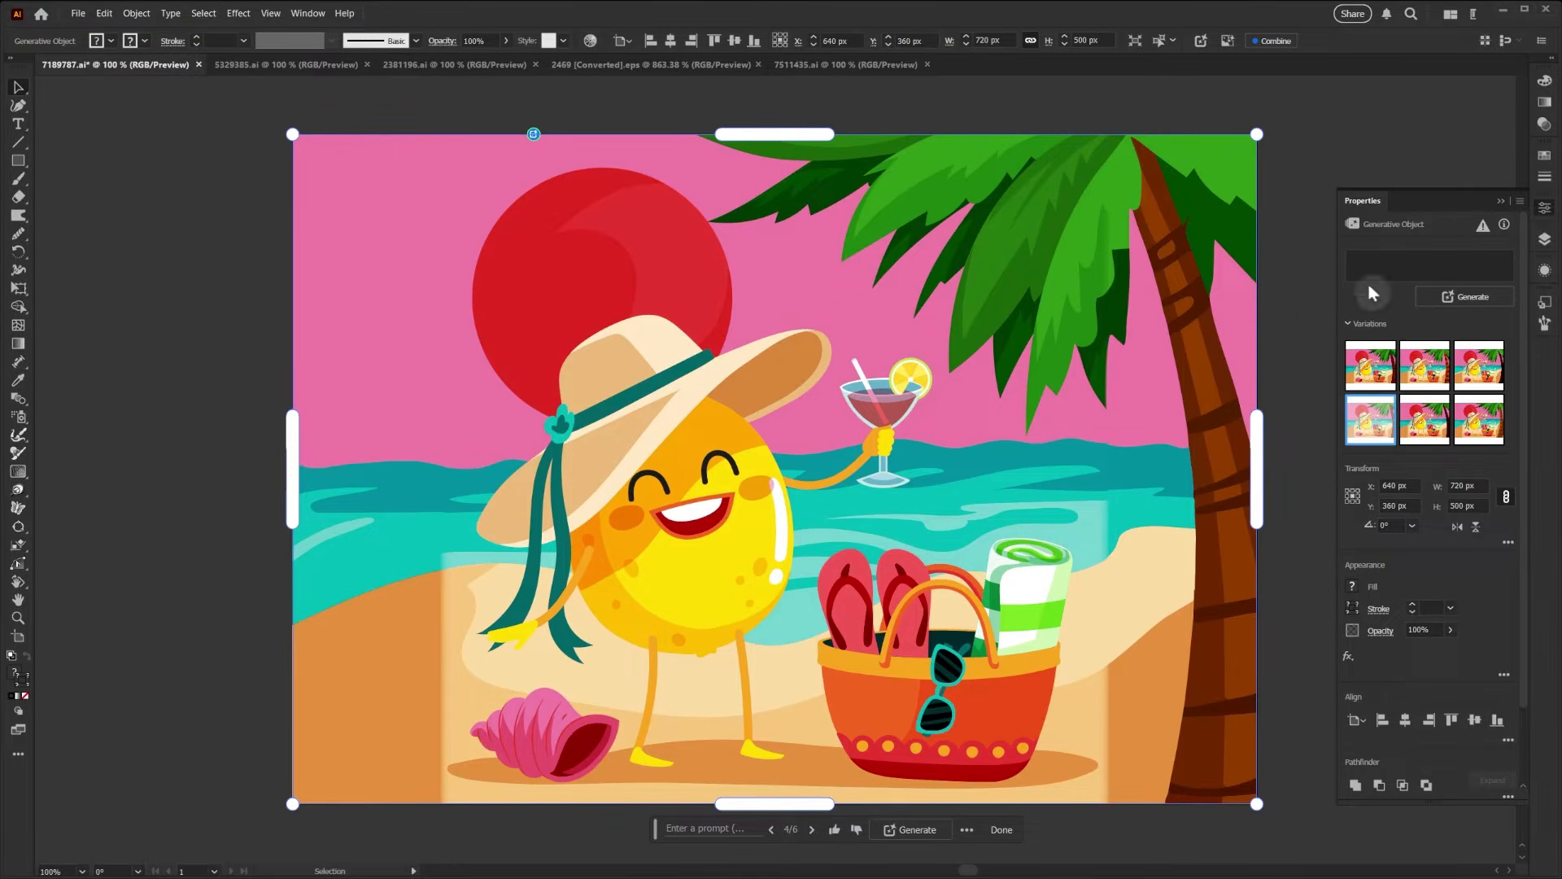
{"action": "left_click", "coordinate": [1007, 828]}
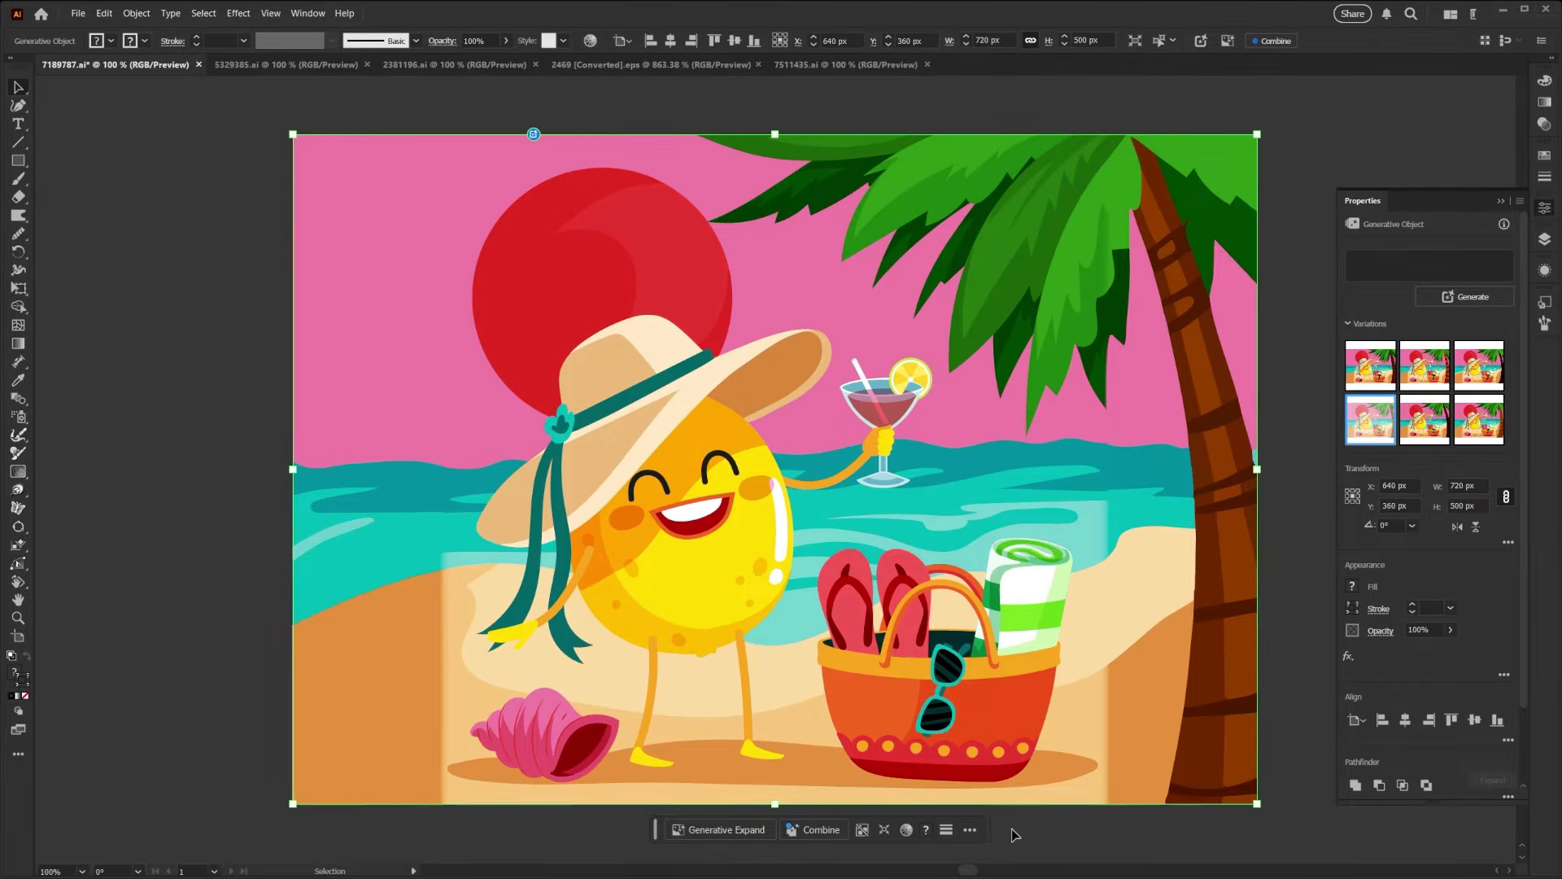
- Inspect the contents of the BACKGROUND and OBJECTS layers, leaving only OBJECTS expanded
{"action": "left_click", "coordinate": [1548, 242]}
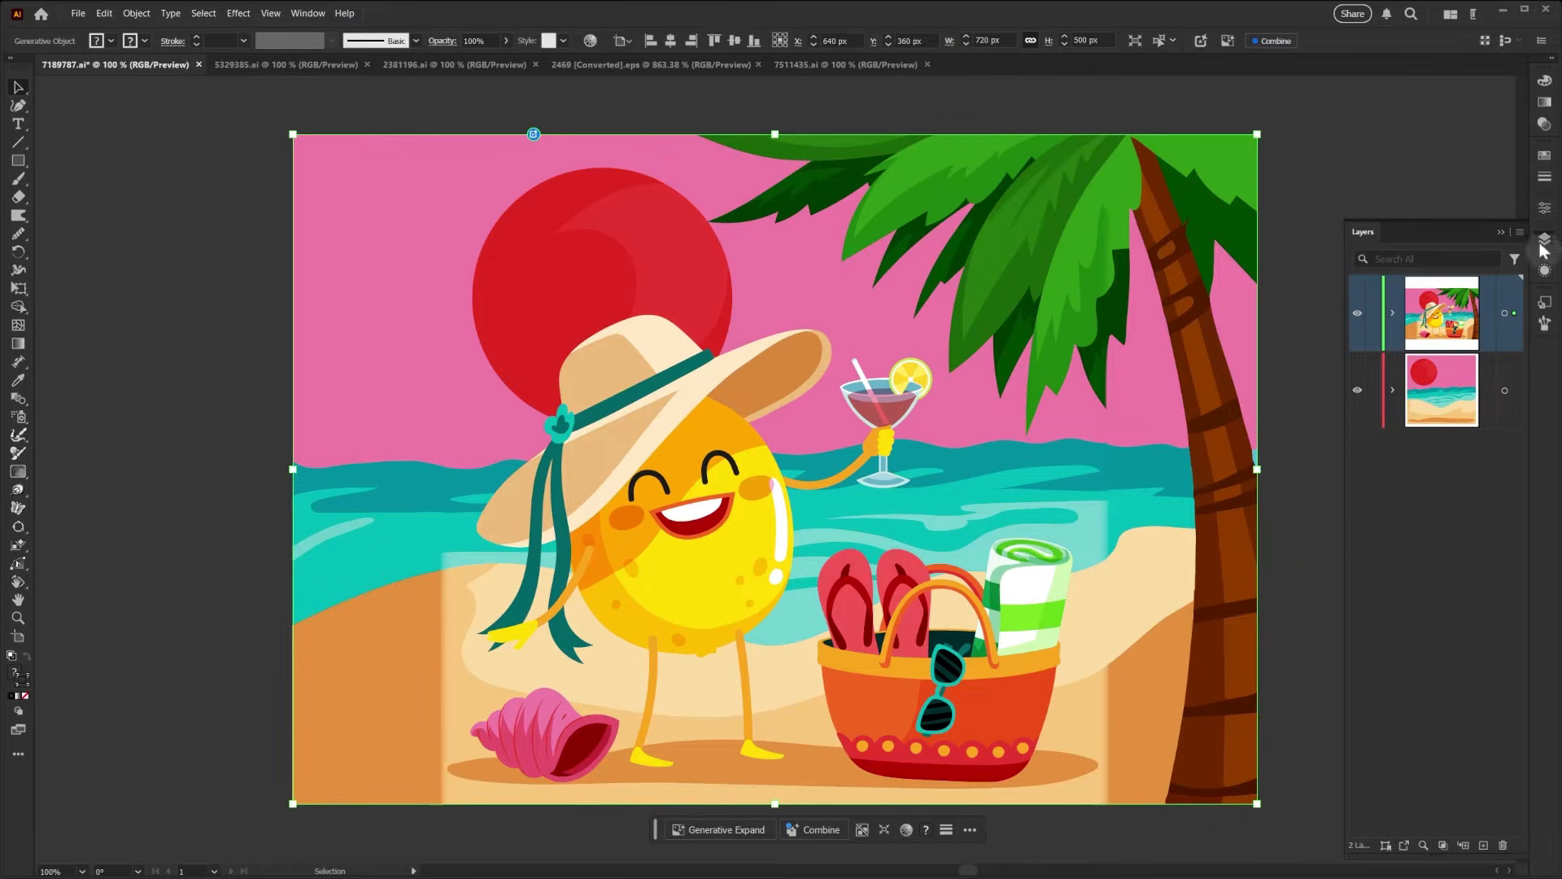
{"action": "left_click", "coordinate": [1393, 391]}
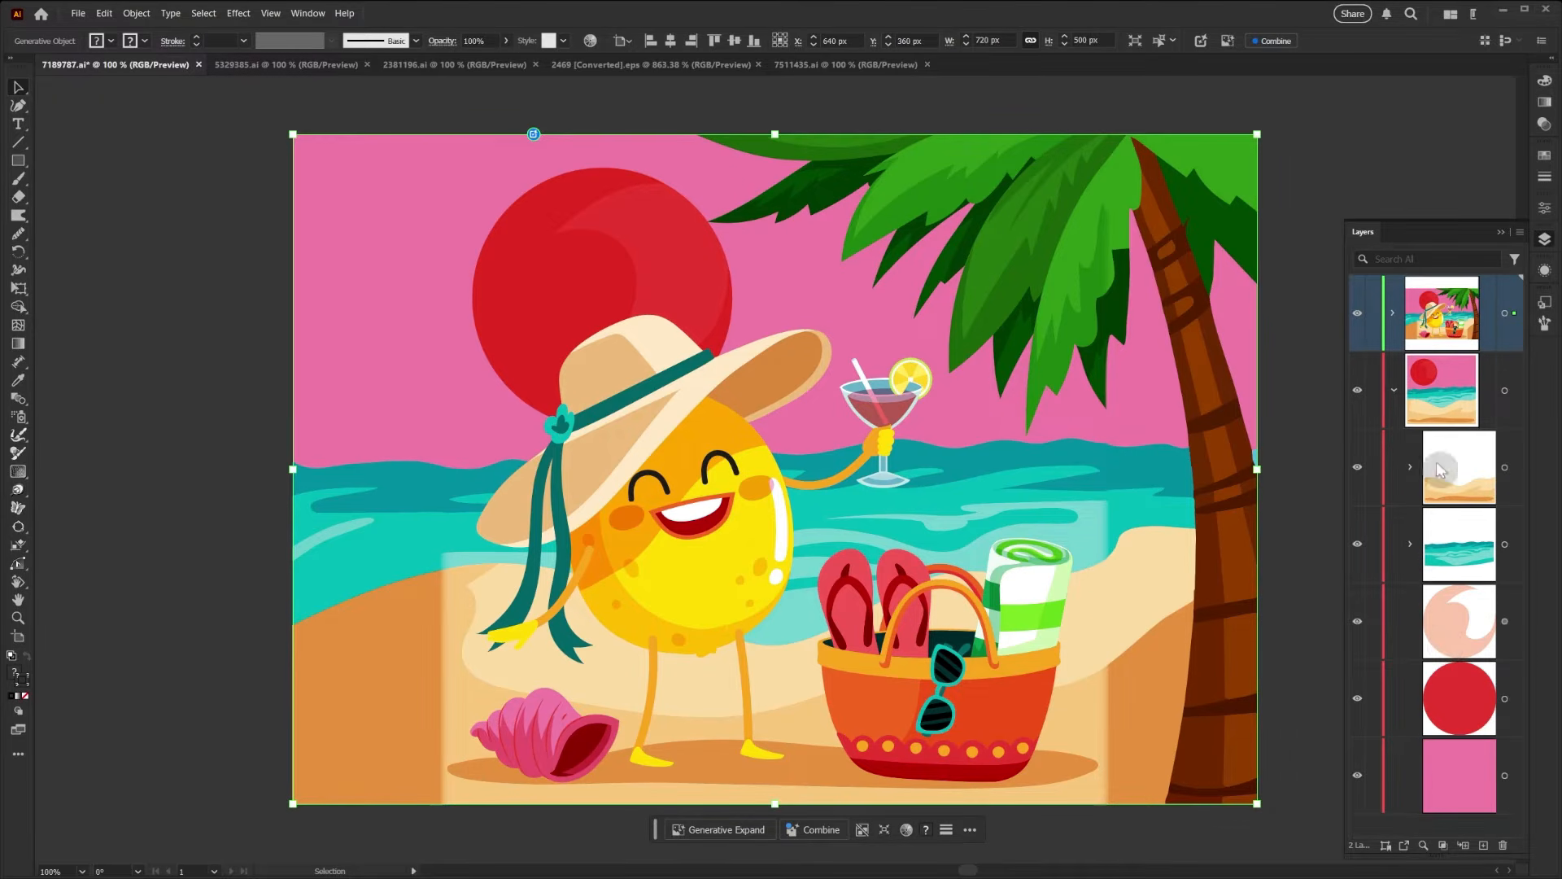
{"action": "left_click", "coordinate": [1393, 390]}
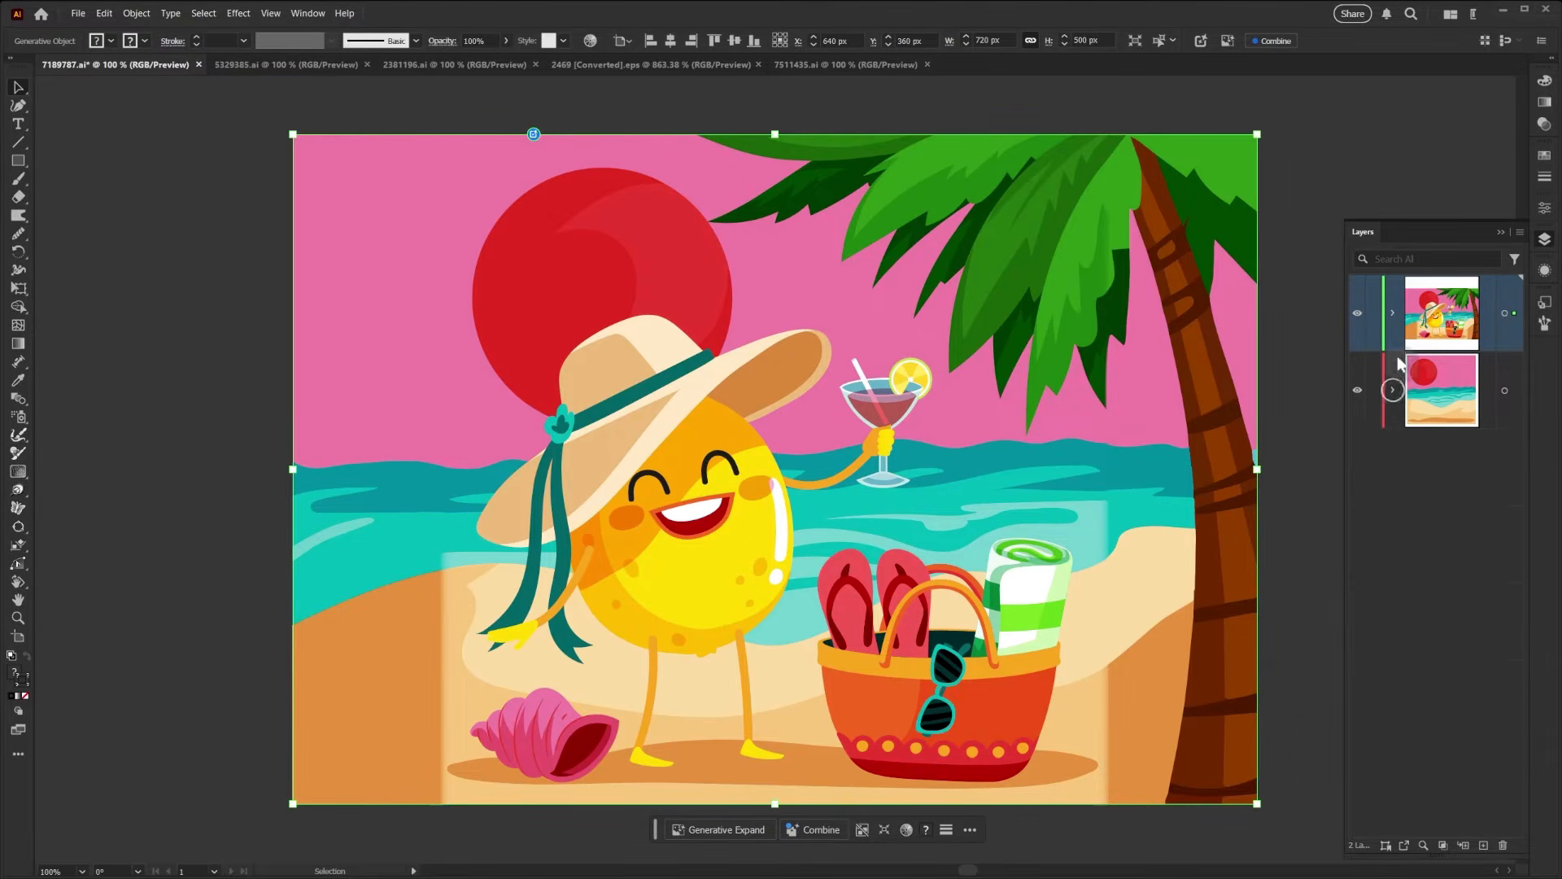
{"action": "left_click", "coordinate": [1394, 313]}
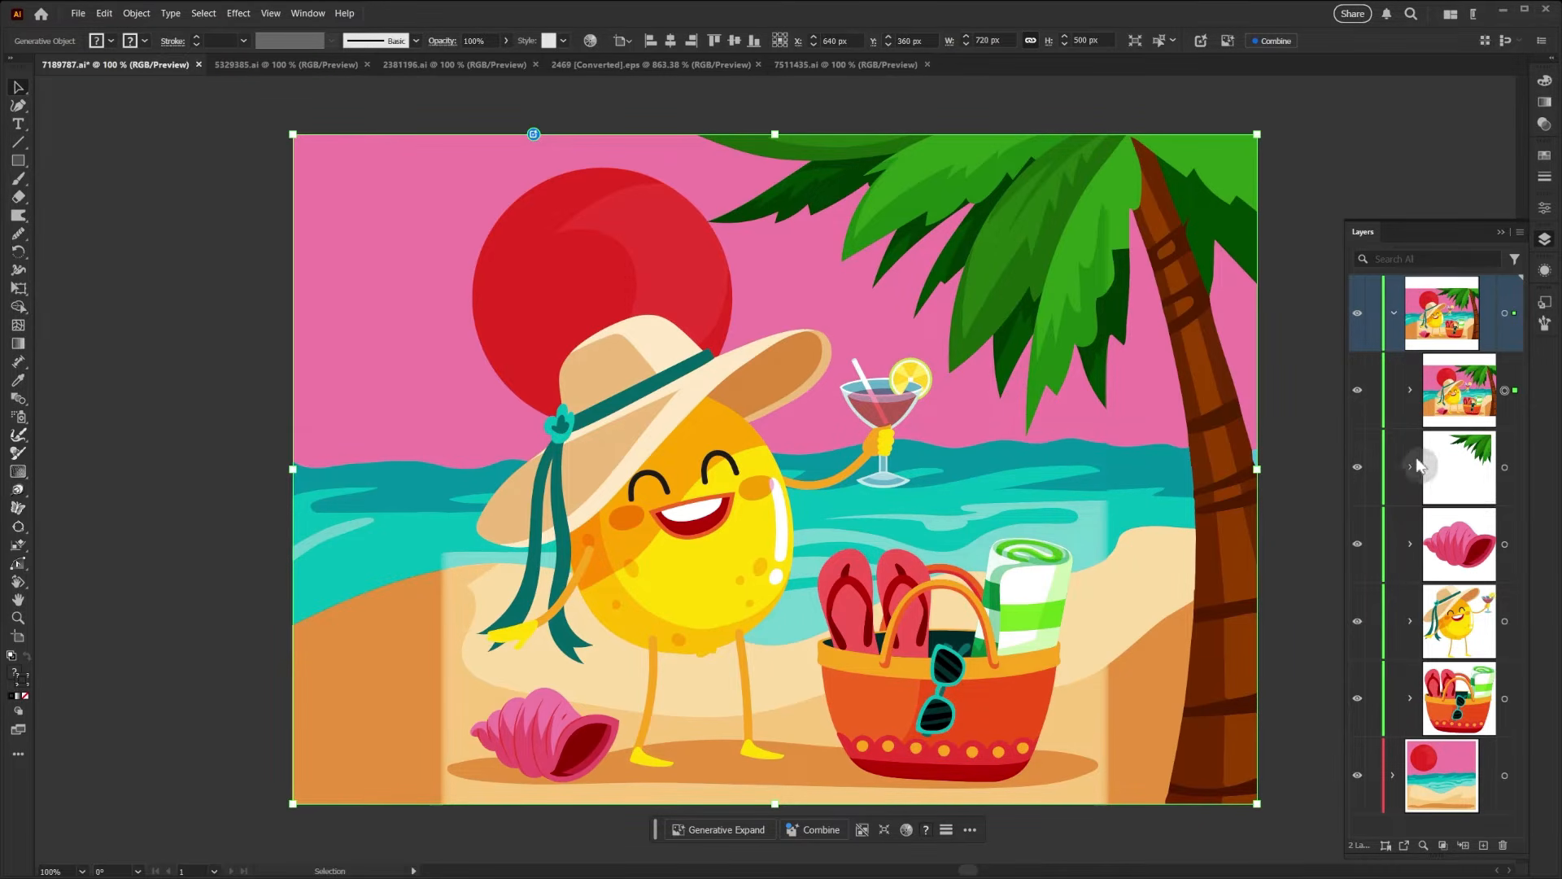
- Hide and reshow the Generative Object to compare it with the original art, and widen the layer list to show names
{"action": "left_click", "coordinate": [1356, 396]}
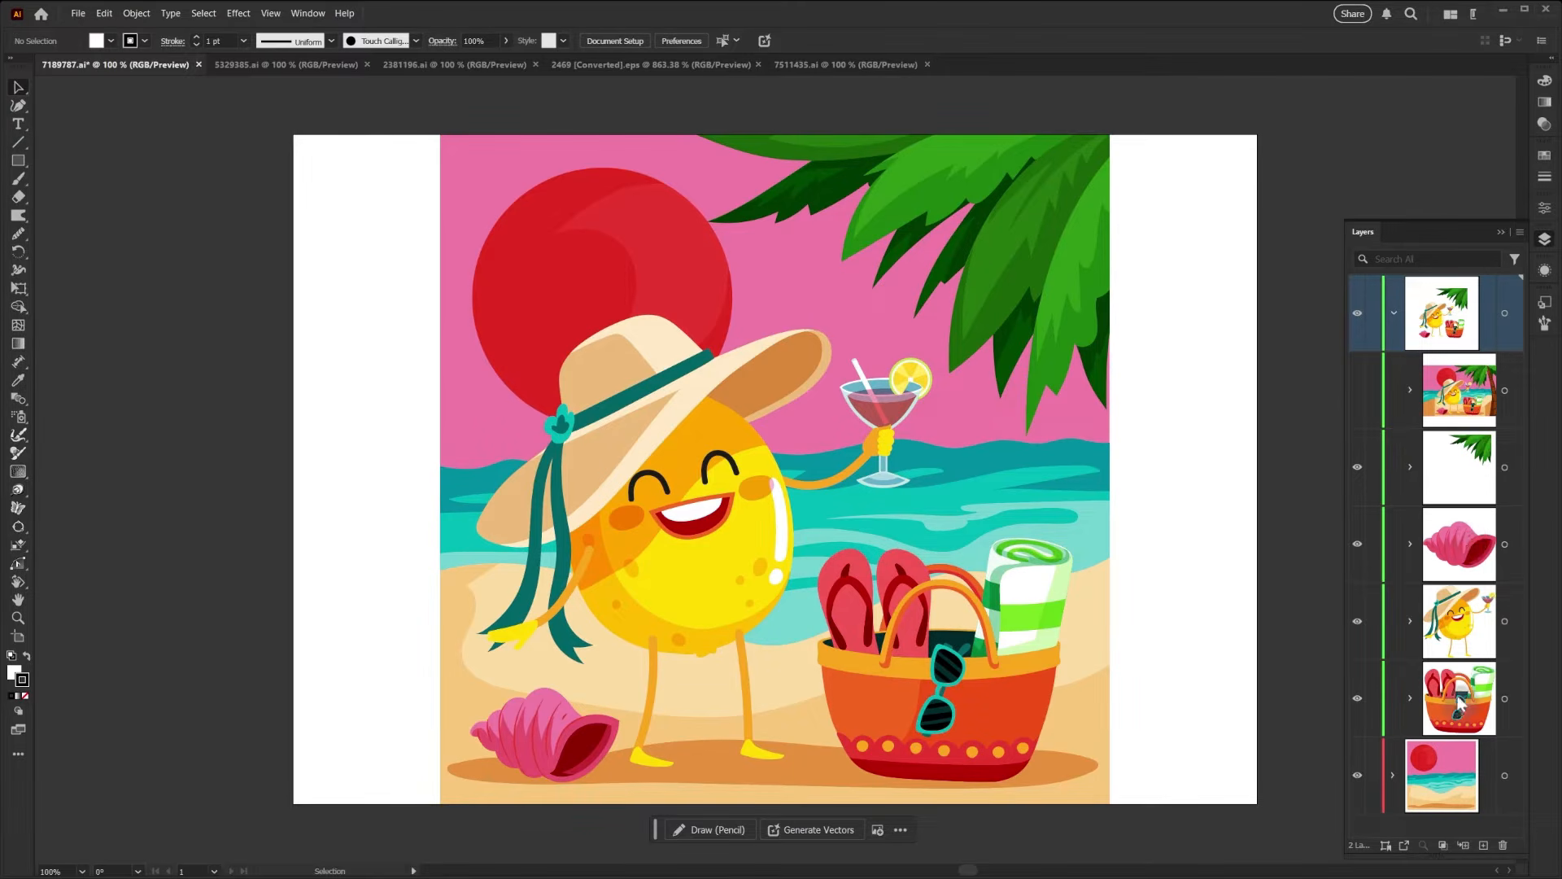
{"action": "left_click", "coordinate": [1356, 395]}
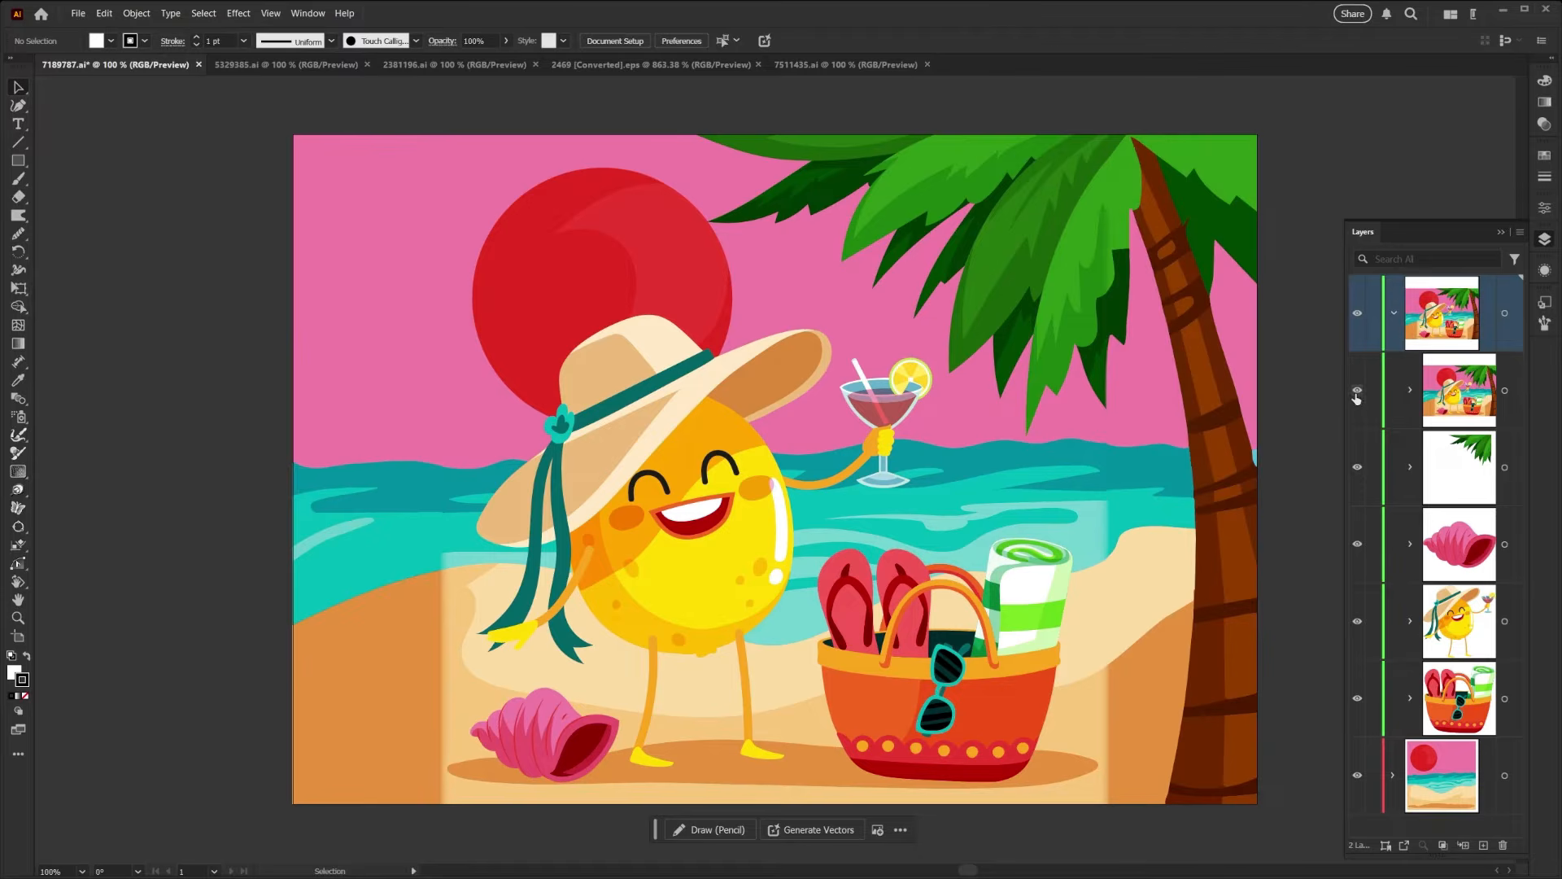
{"action": "left_click_drag", "start_coordinate": [1345, 486], "coordinate": [1197, 494]}
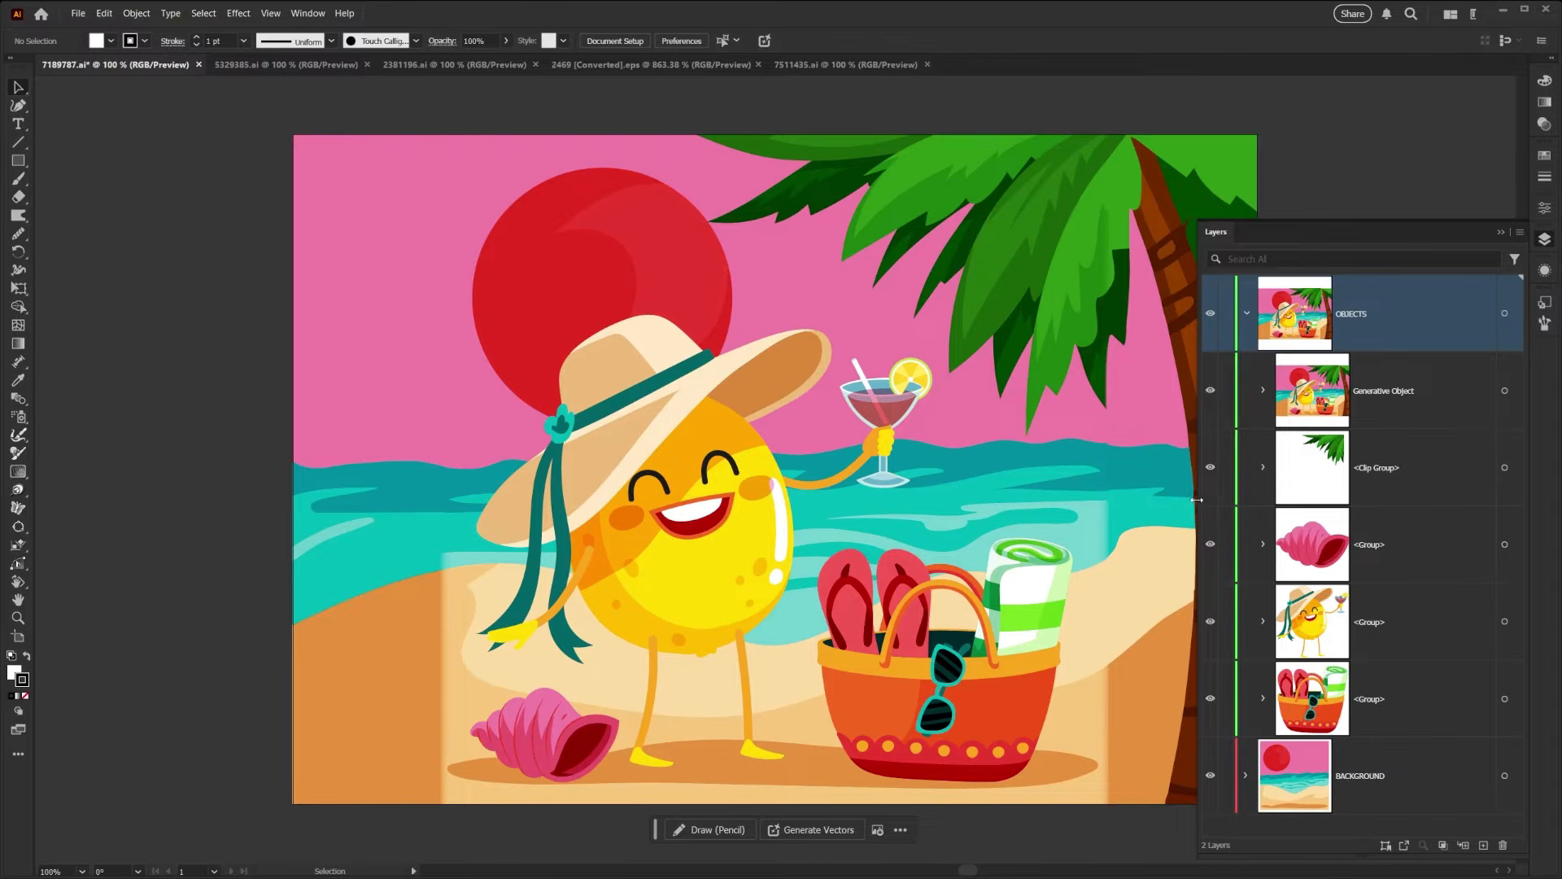
- Combine the Generative Object with the original beach artwork without making a copy
{"action": "left_click", "coordinate": [963, 514]}
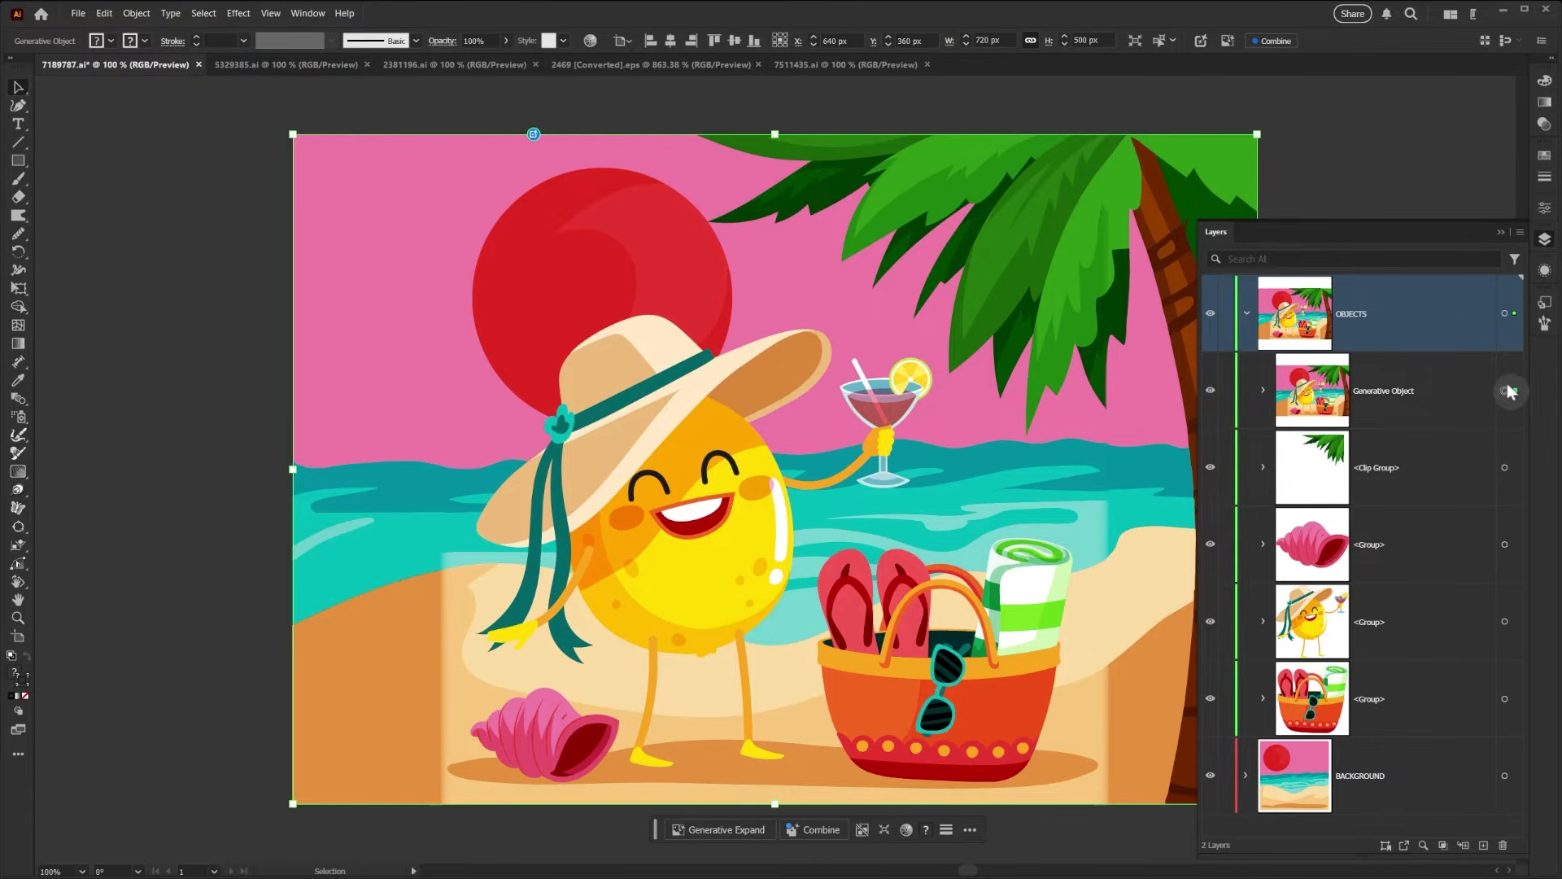
{"action": "left_click", "coordinate": [822, 832]}
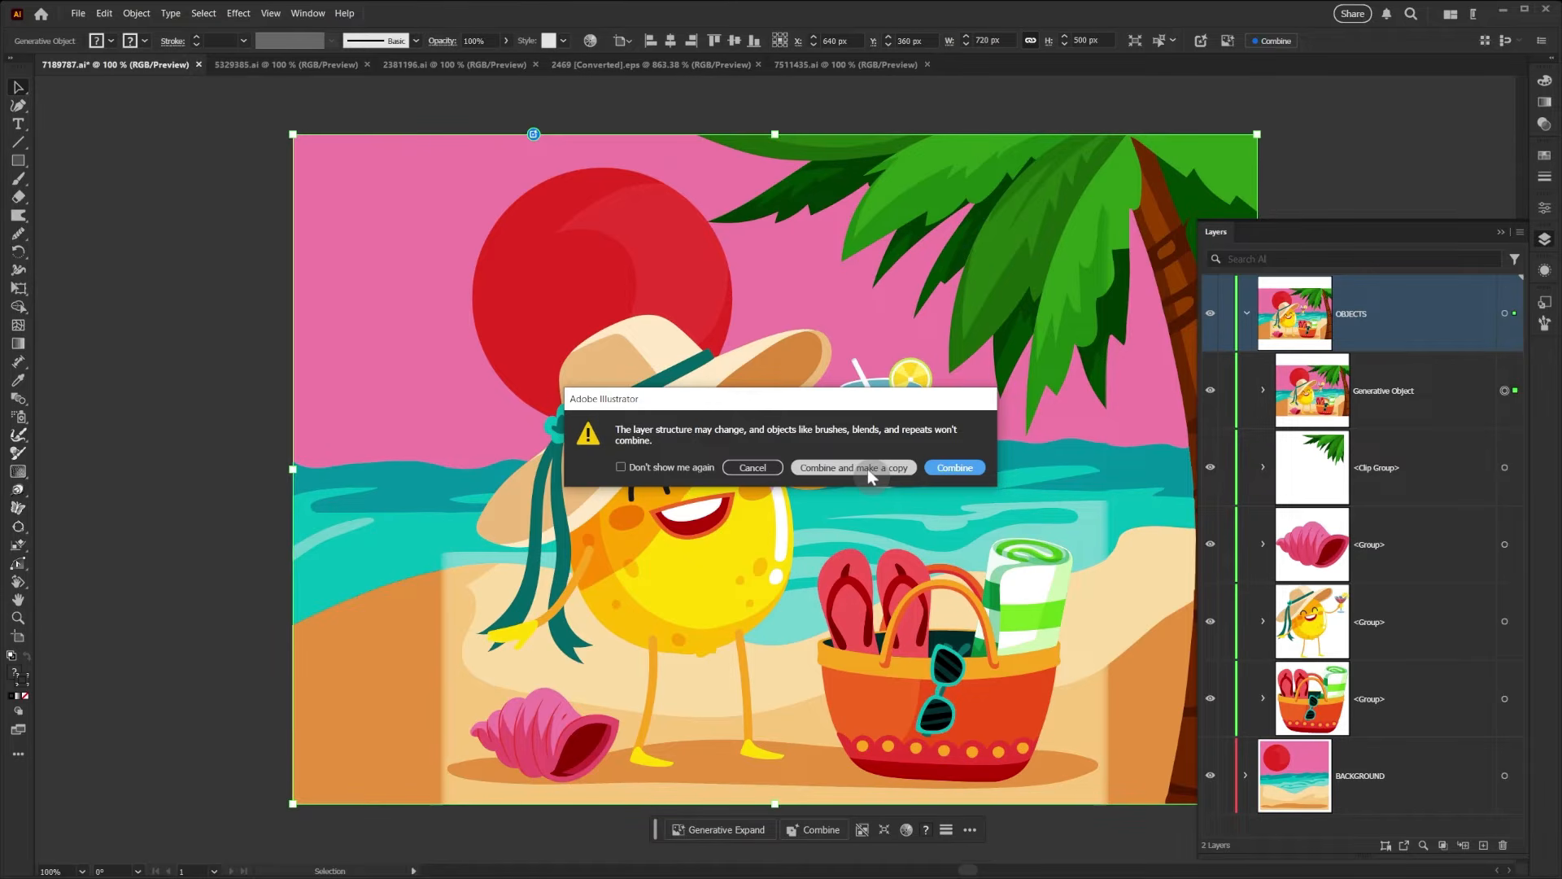
{"action": "left_click", "coordinate": [958, 466]}
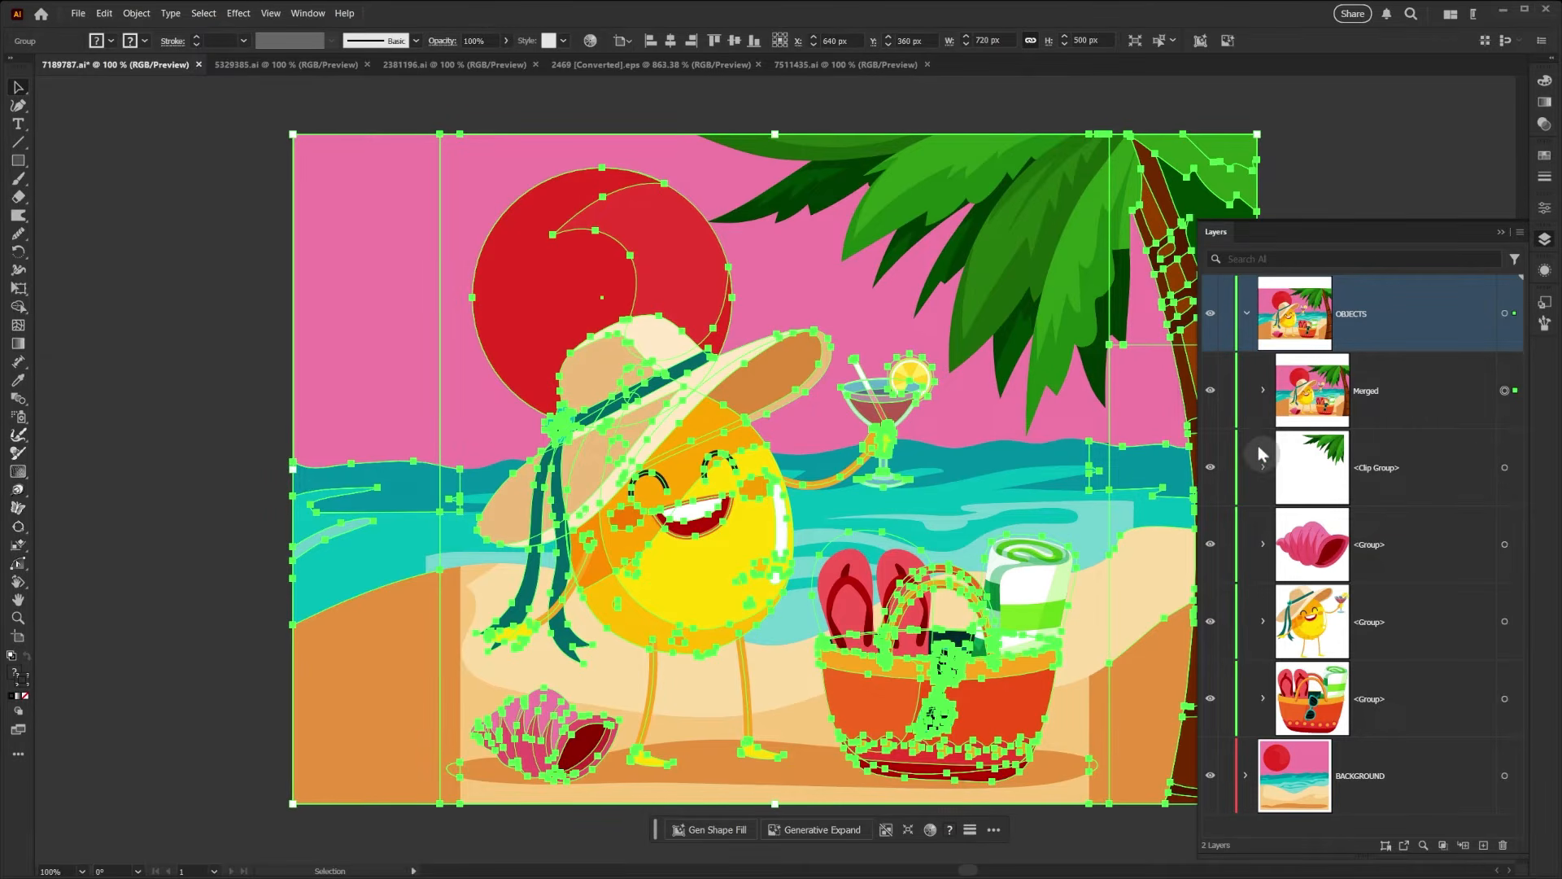
- Inspect the merged sand and water shapes around the left seam, and check the sand shape's transparency settings
{"action": "left_click", "coordinate": [1544, 239]}
{"action": "left_click", "coordinate": [1544, 207]}
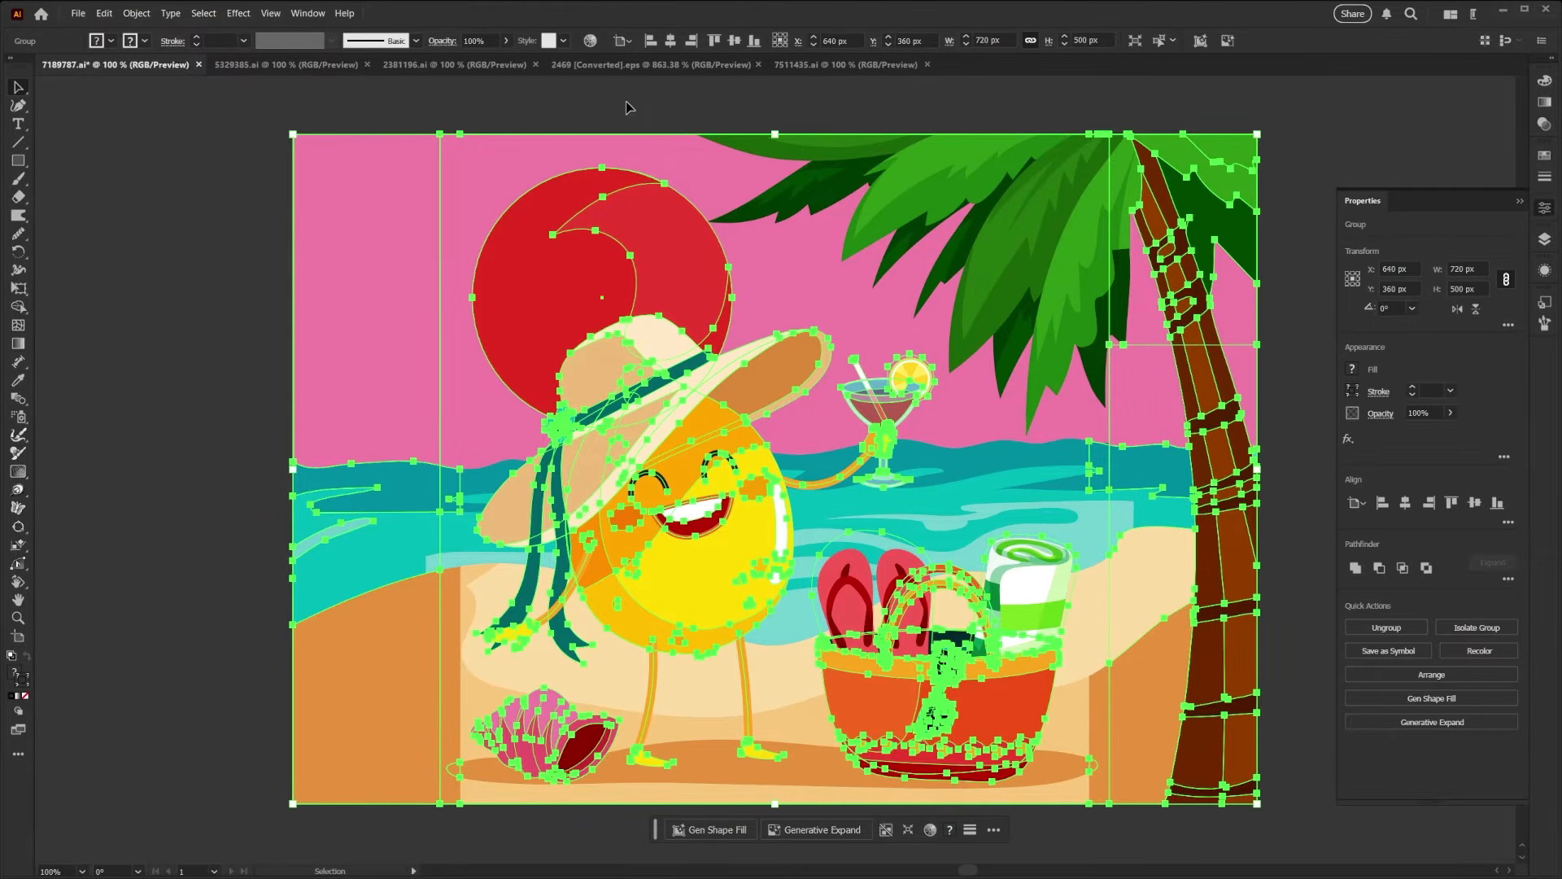
{"action": "left_click", "coordinate": [627, 103]}
{"action": "key", "text": "space"}
{"action": "left_click_drag", "start_coordinate": [1072, 393], "coordinate": [872, 369]}
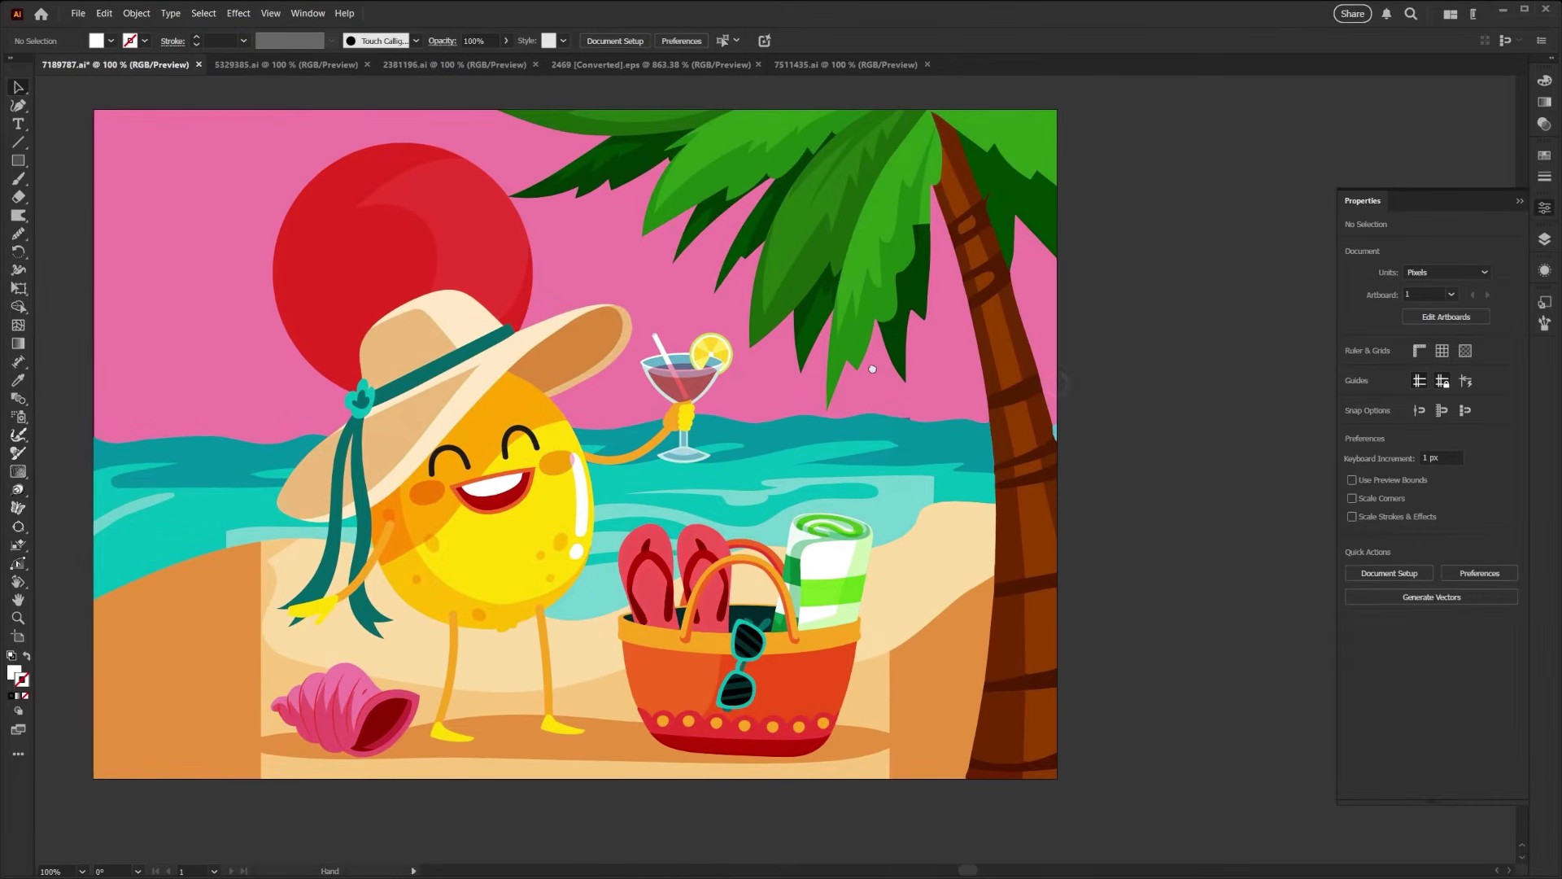
{"action": "left_click", "coordinate": [290, 651]}
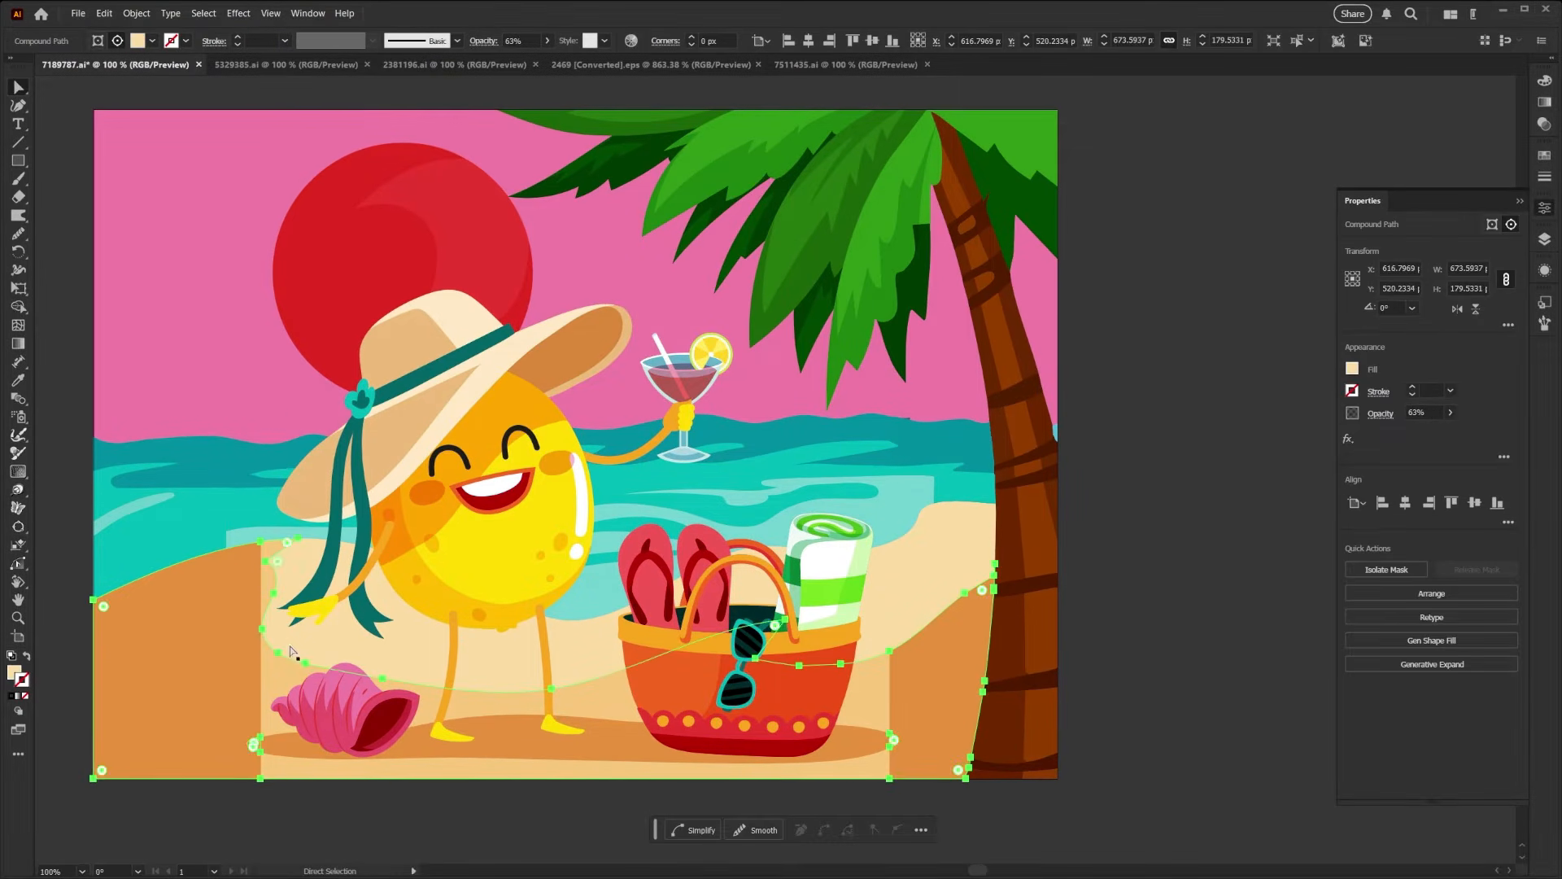
{"action": "left_click", "coordinate": [242, 592]}
{"action": "left_click", "coordinate": [245, 537]}
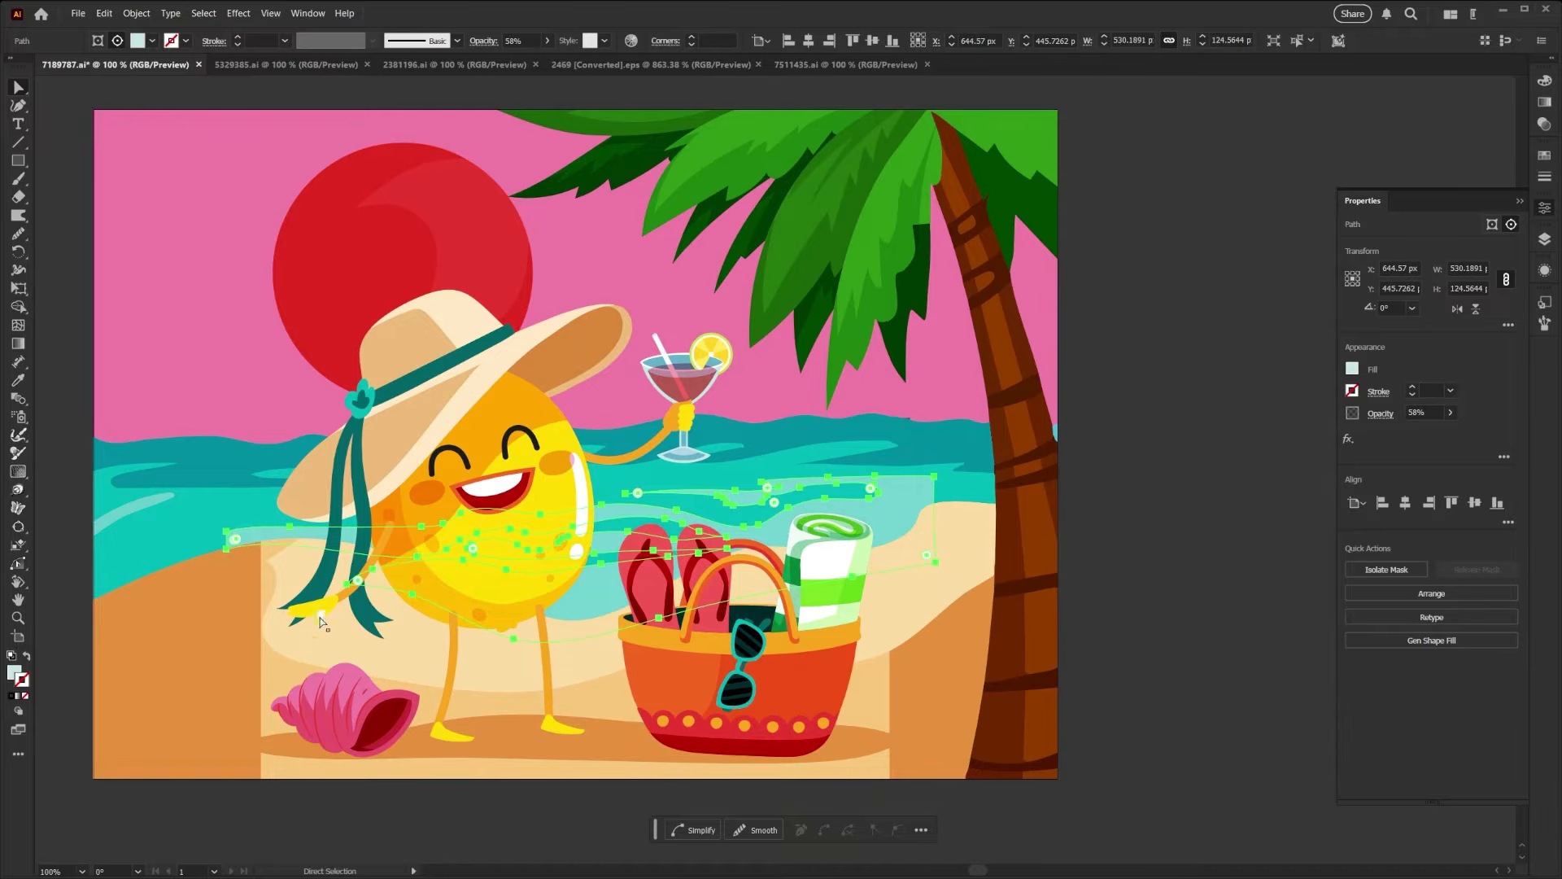
{"action": "left_click", "coordinate": [281, 661]}
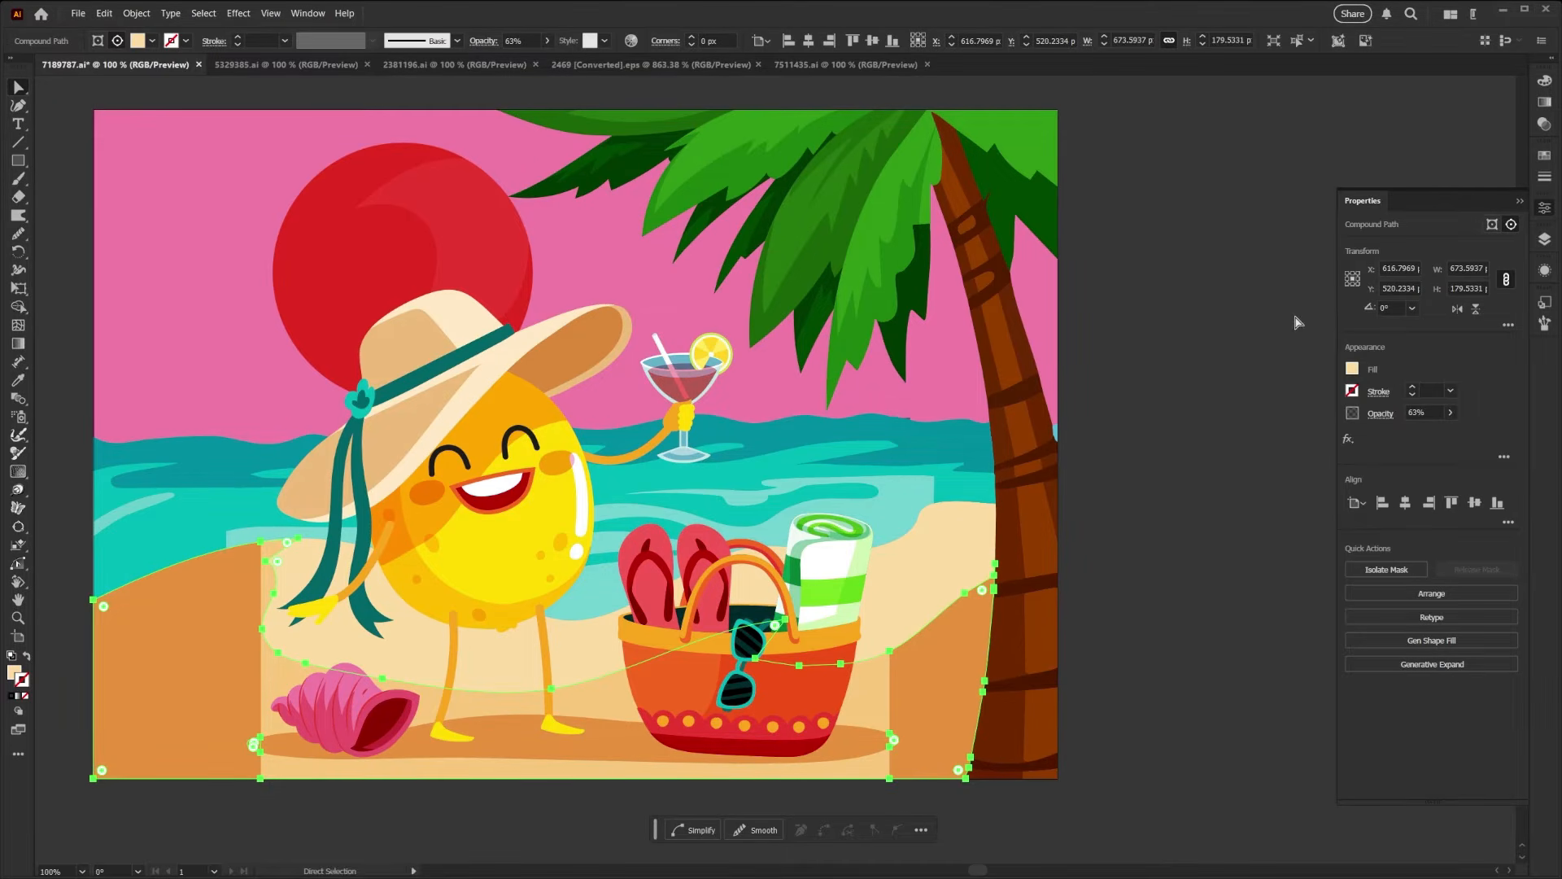
{"action": "left_click", "coordinate": [1543, 125]}
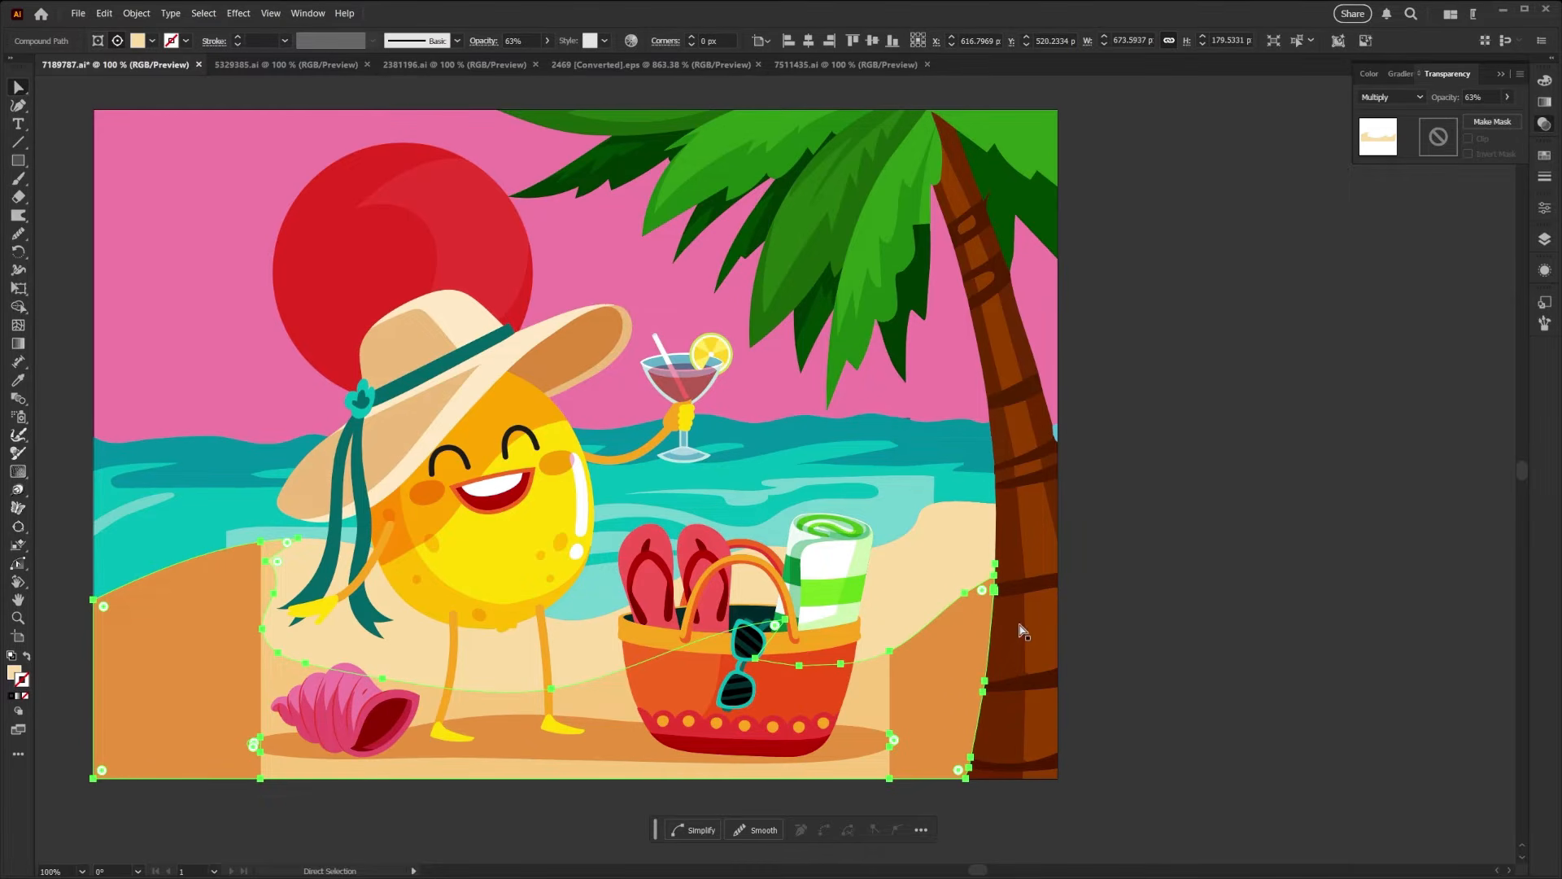
- In 5329385.ai, generatively expand the whole illustration evenly on all sides to about 578 by 578 px and choose the second variation
{"action": "left_click", "coordinate": [314, 65]}
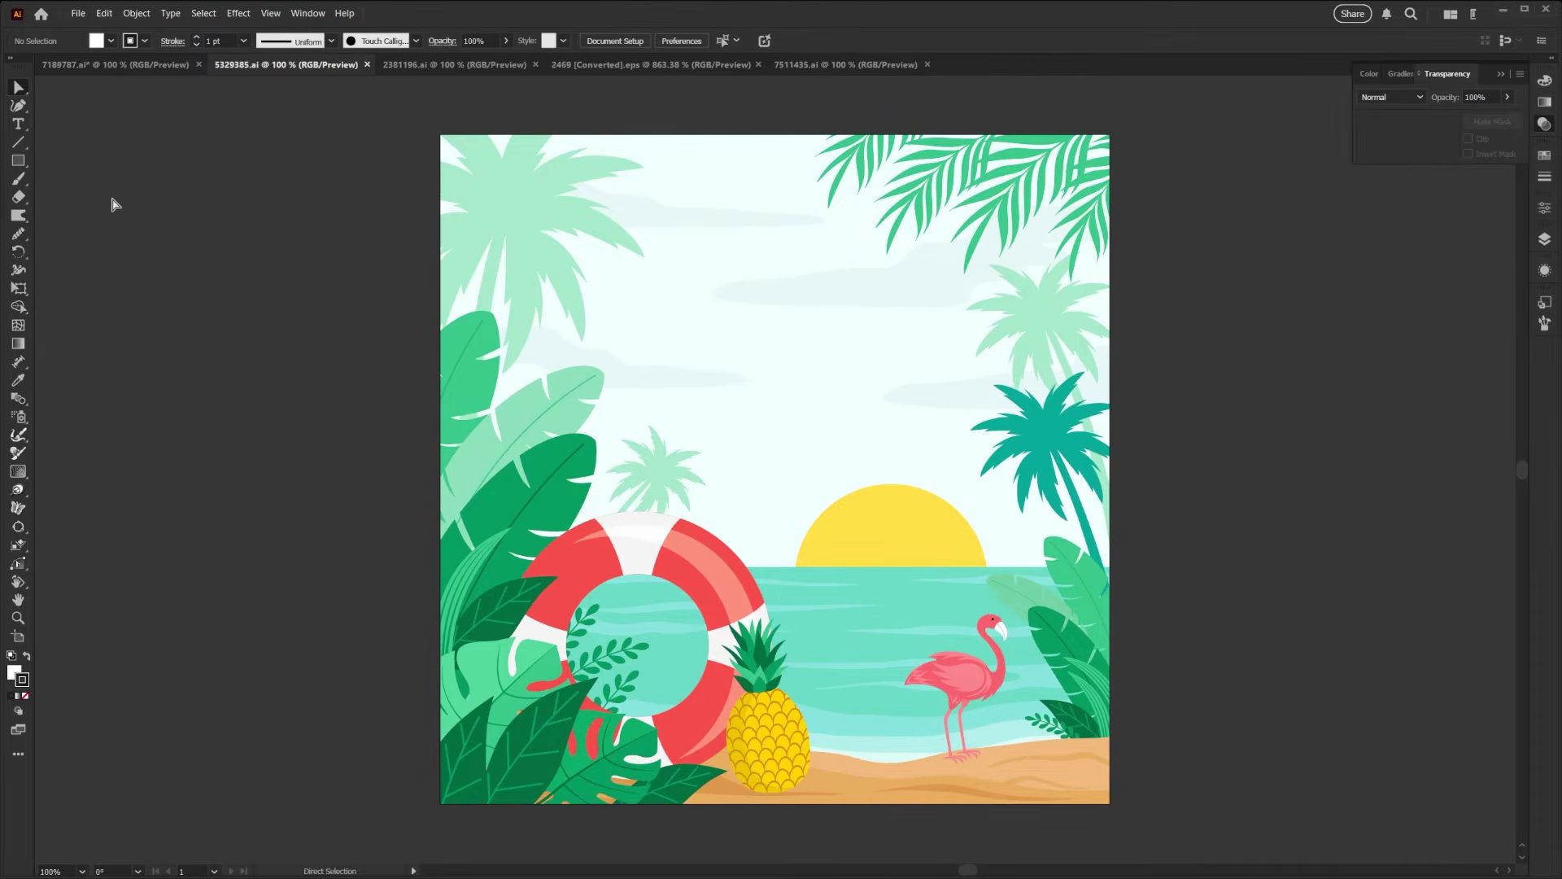
{"action": "key", "text": "v"}
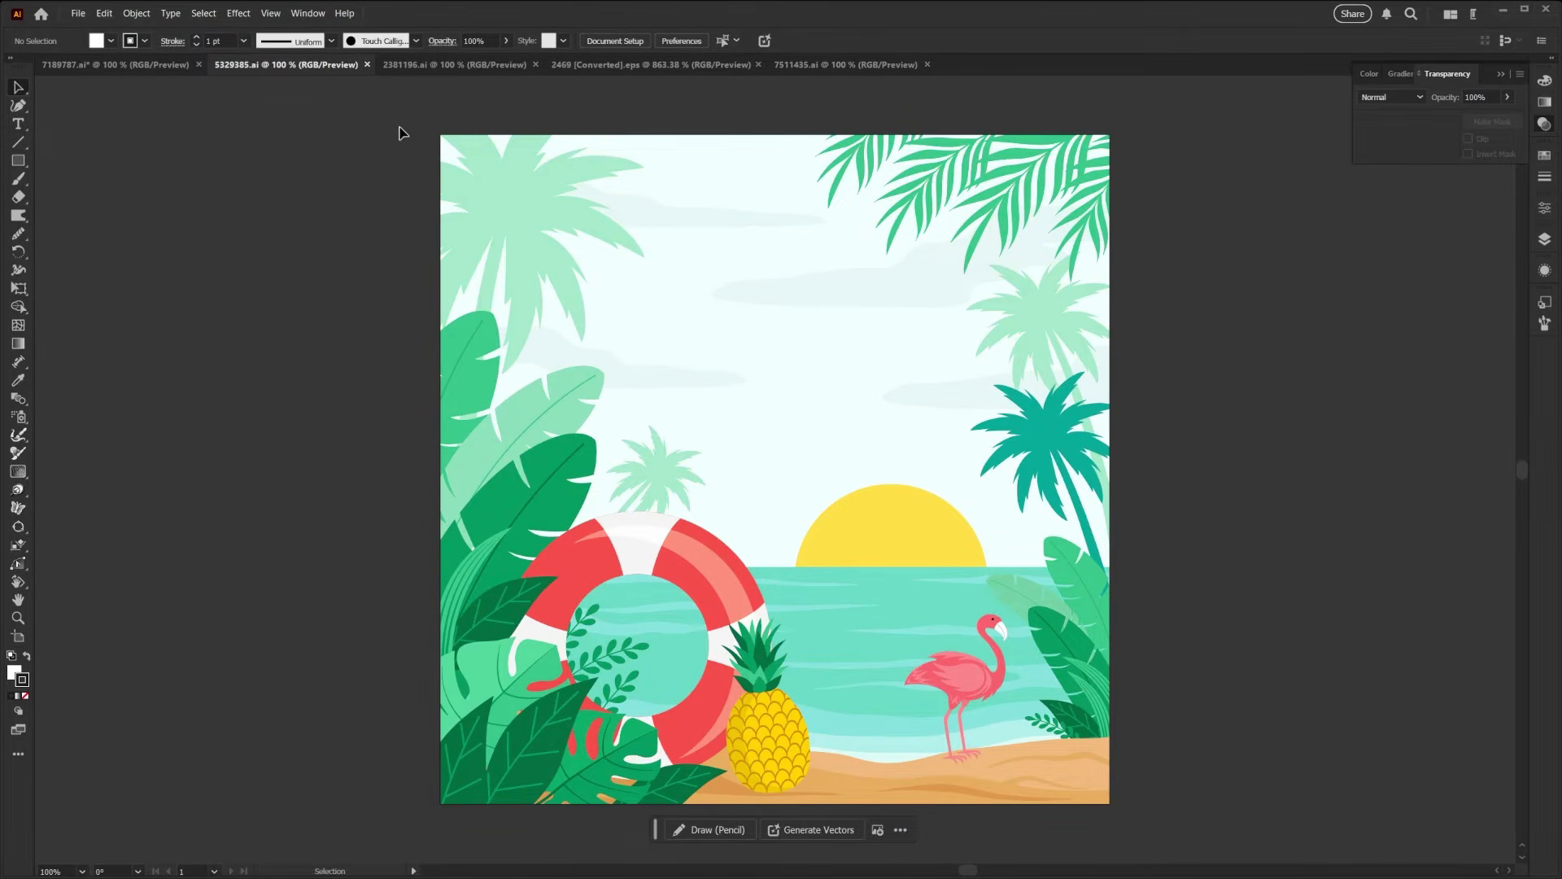
{"action": "left_click_drag", "start_coordinate": [400, 111], "coordinate": [1129, 806]}
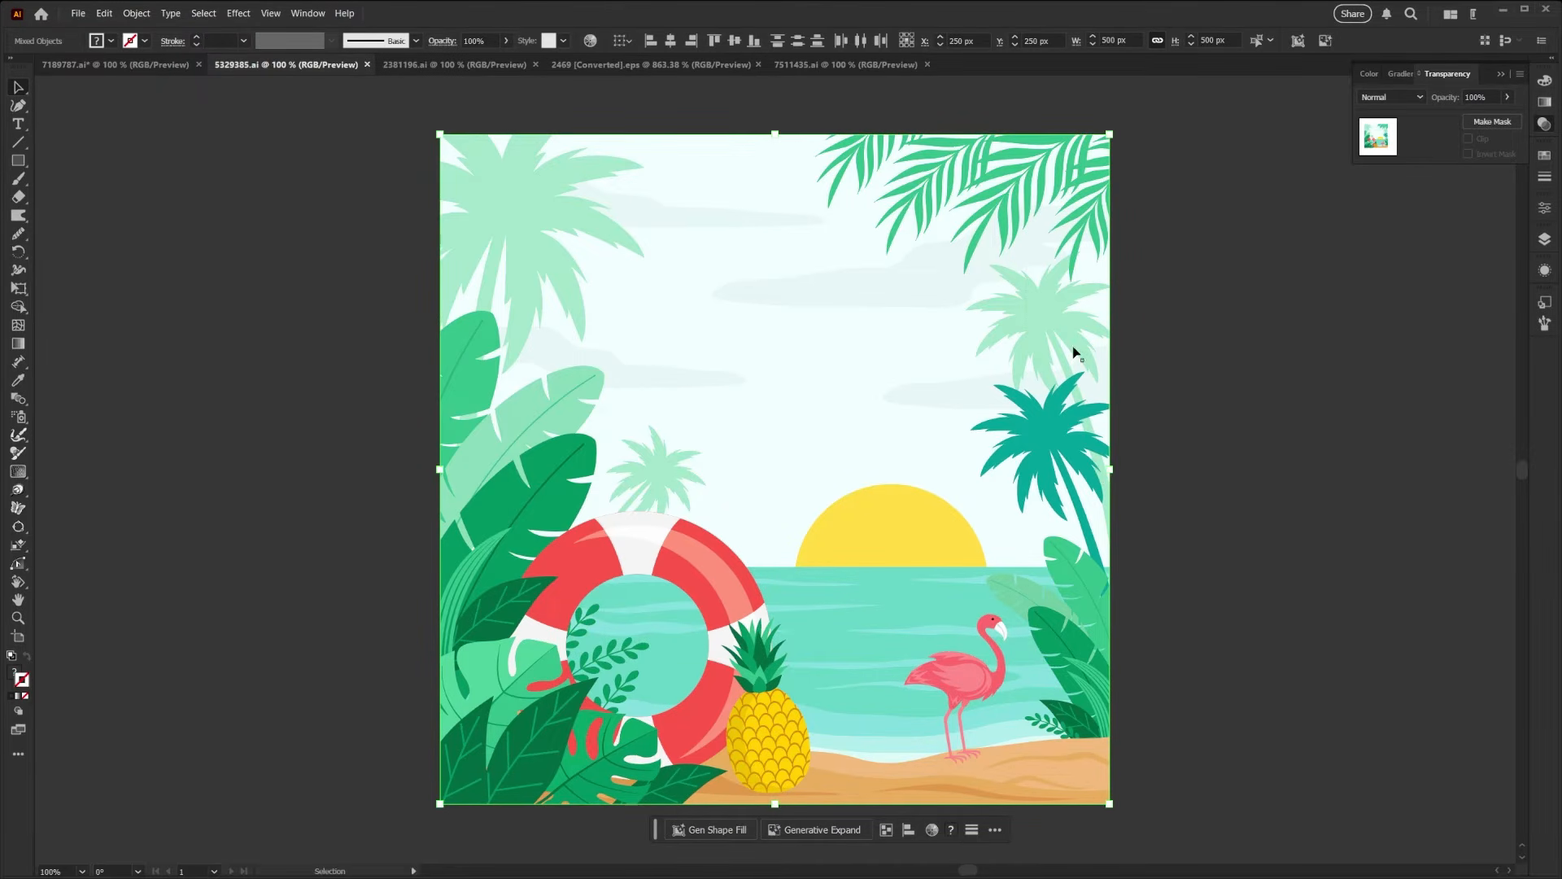
{"action": "left_click", "coordinate": [837, 828]}
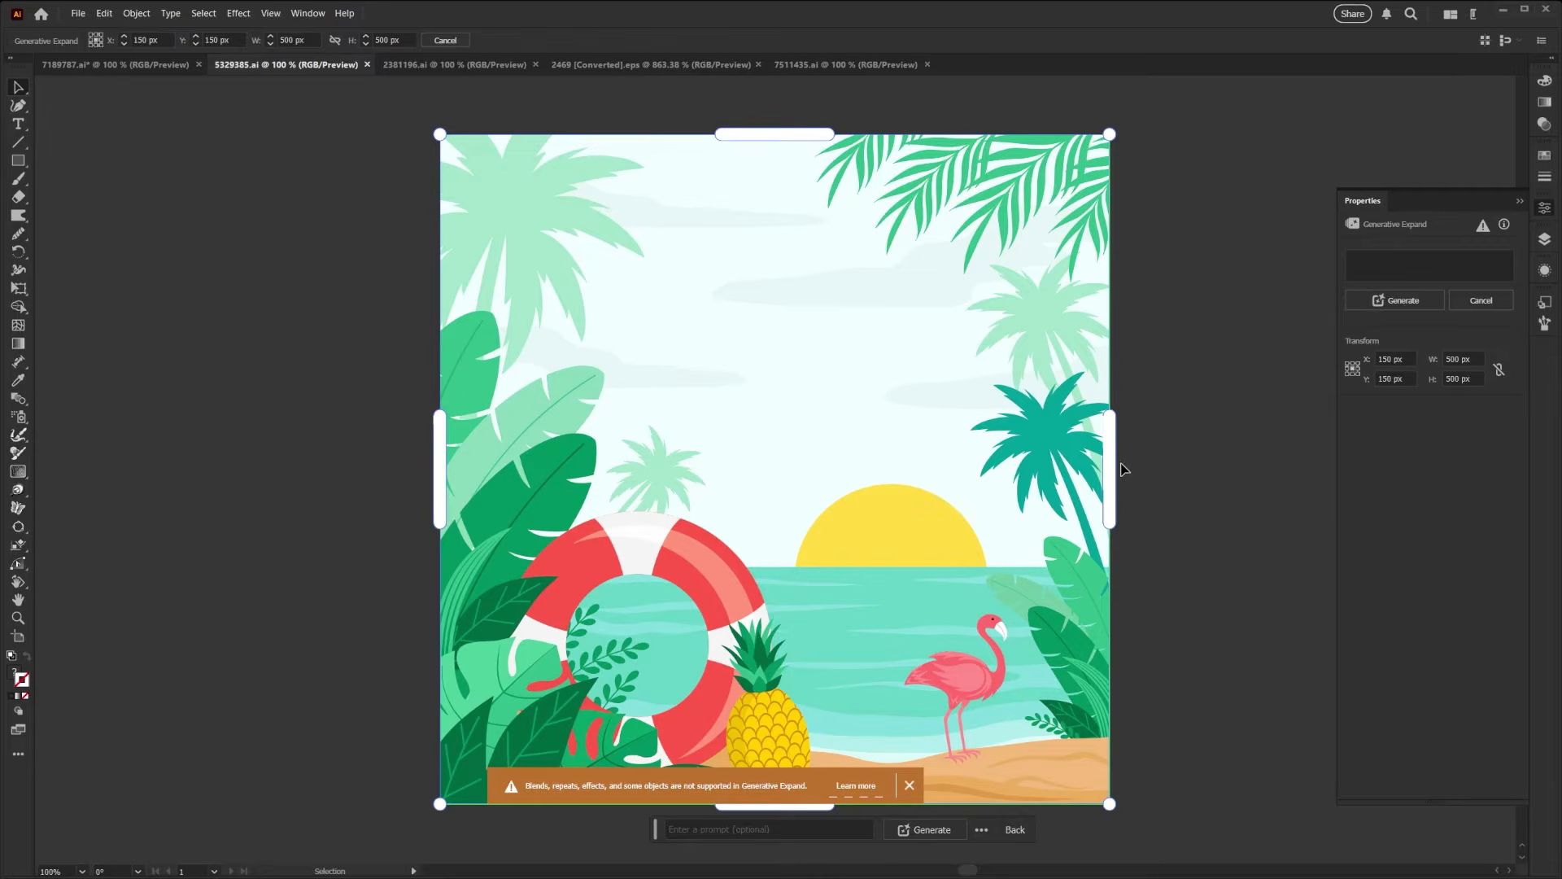
{"action": "left_click_drag", "start_coordinate": [1109, 471], "coordinate": [1167, 465]}
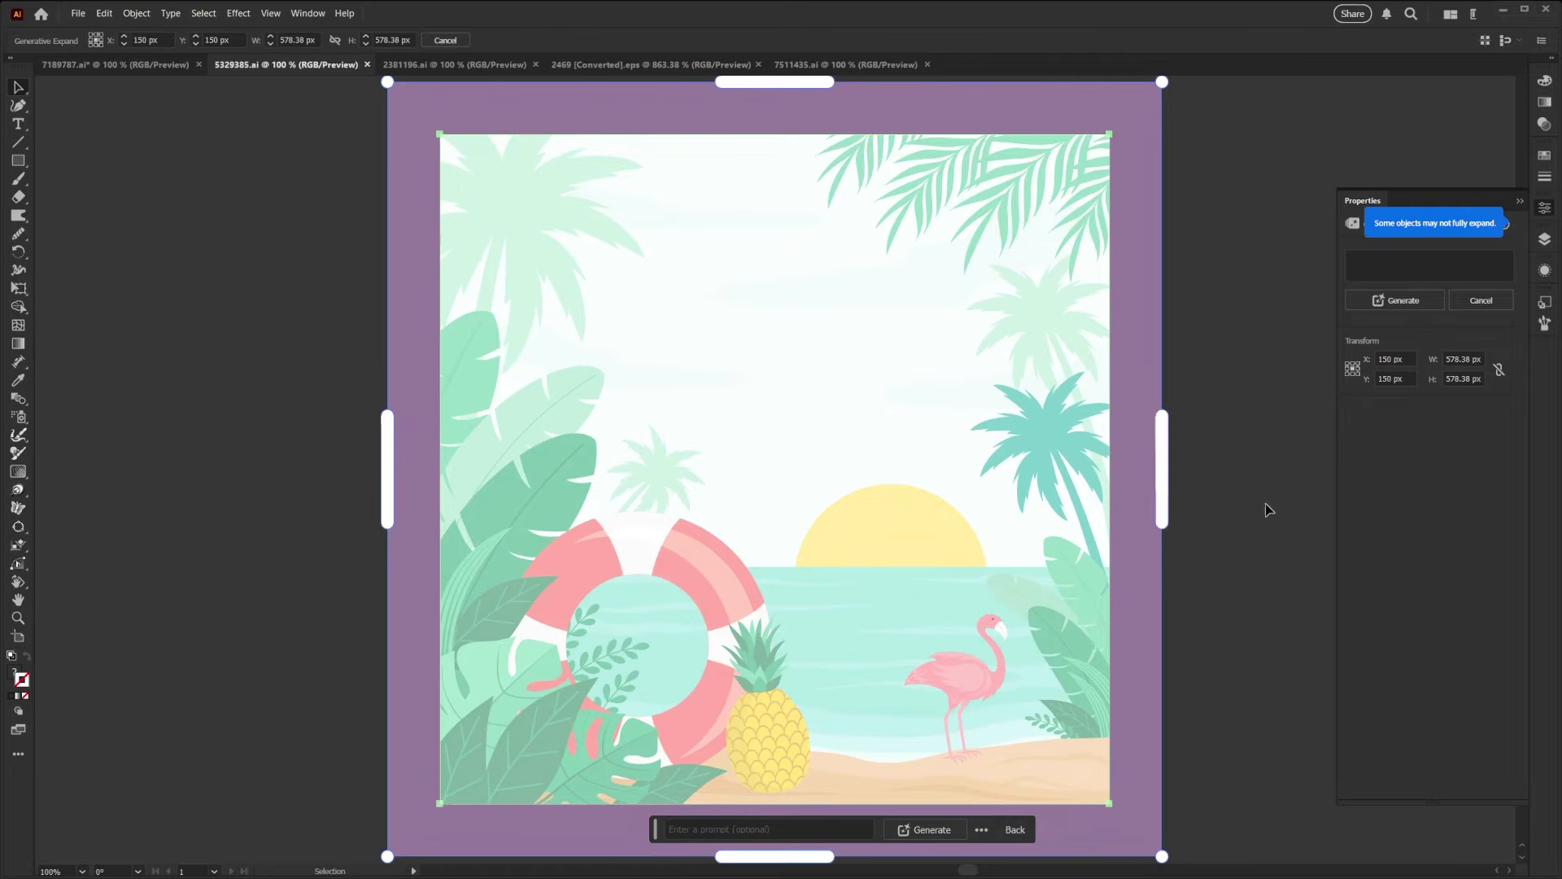
{"action": "left_click", "coordinate": [947, 830]}
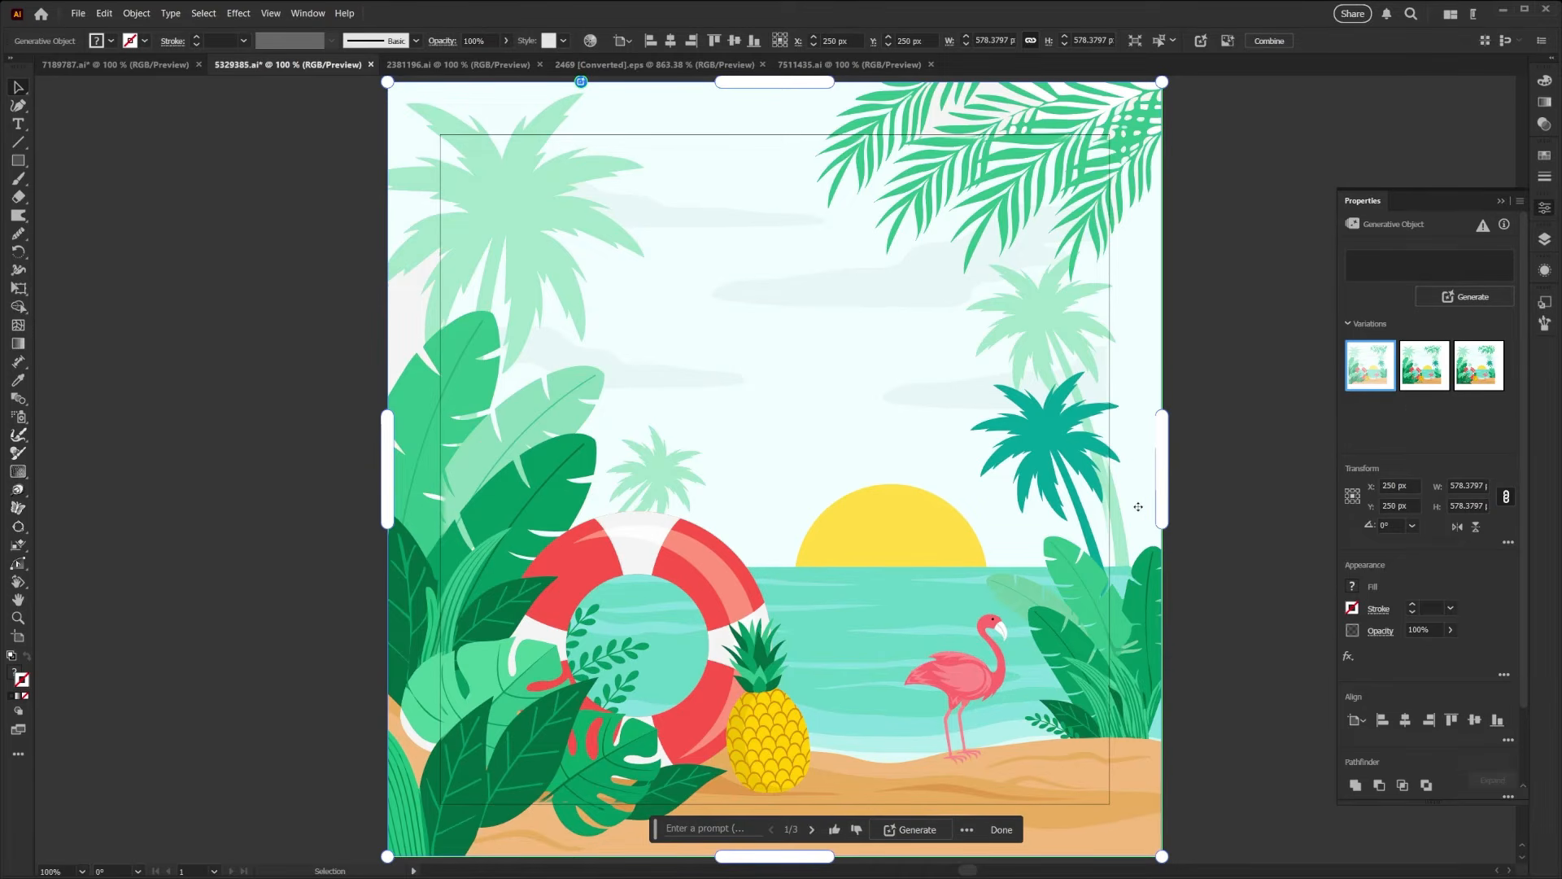
{"action": "left_click", "coordinate": [1426, 372]}
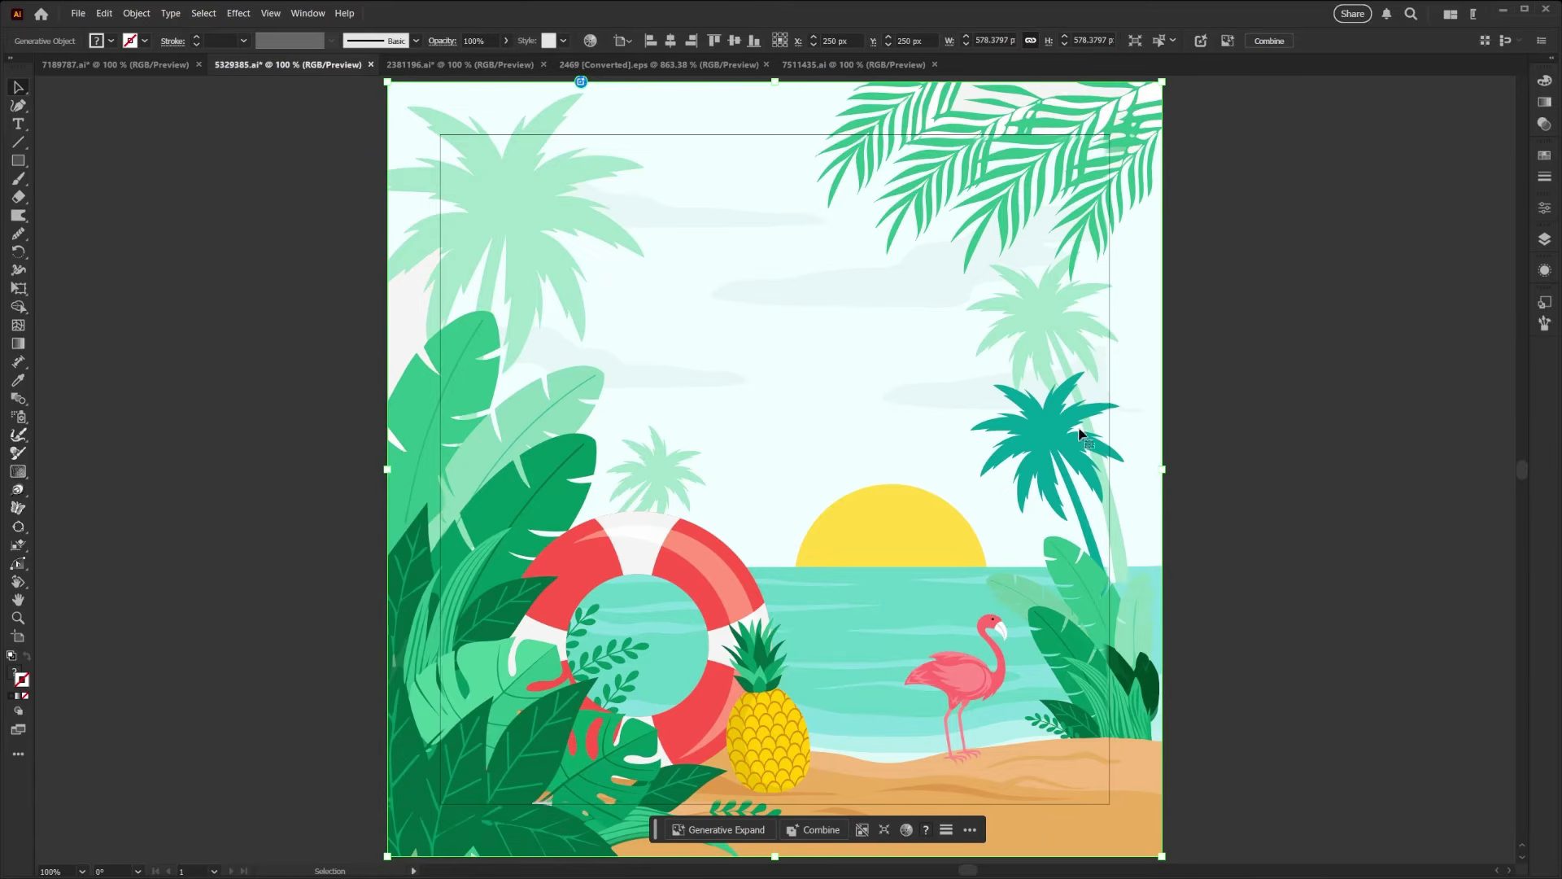
- In 2381196.ai, select the whole Enjoy Summer Vibes artwork and hide its selection edges
{"action": "left_click", "coordinate": [448, 64]}
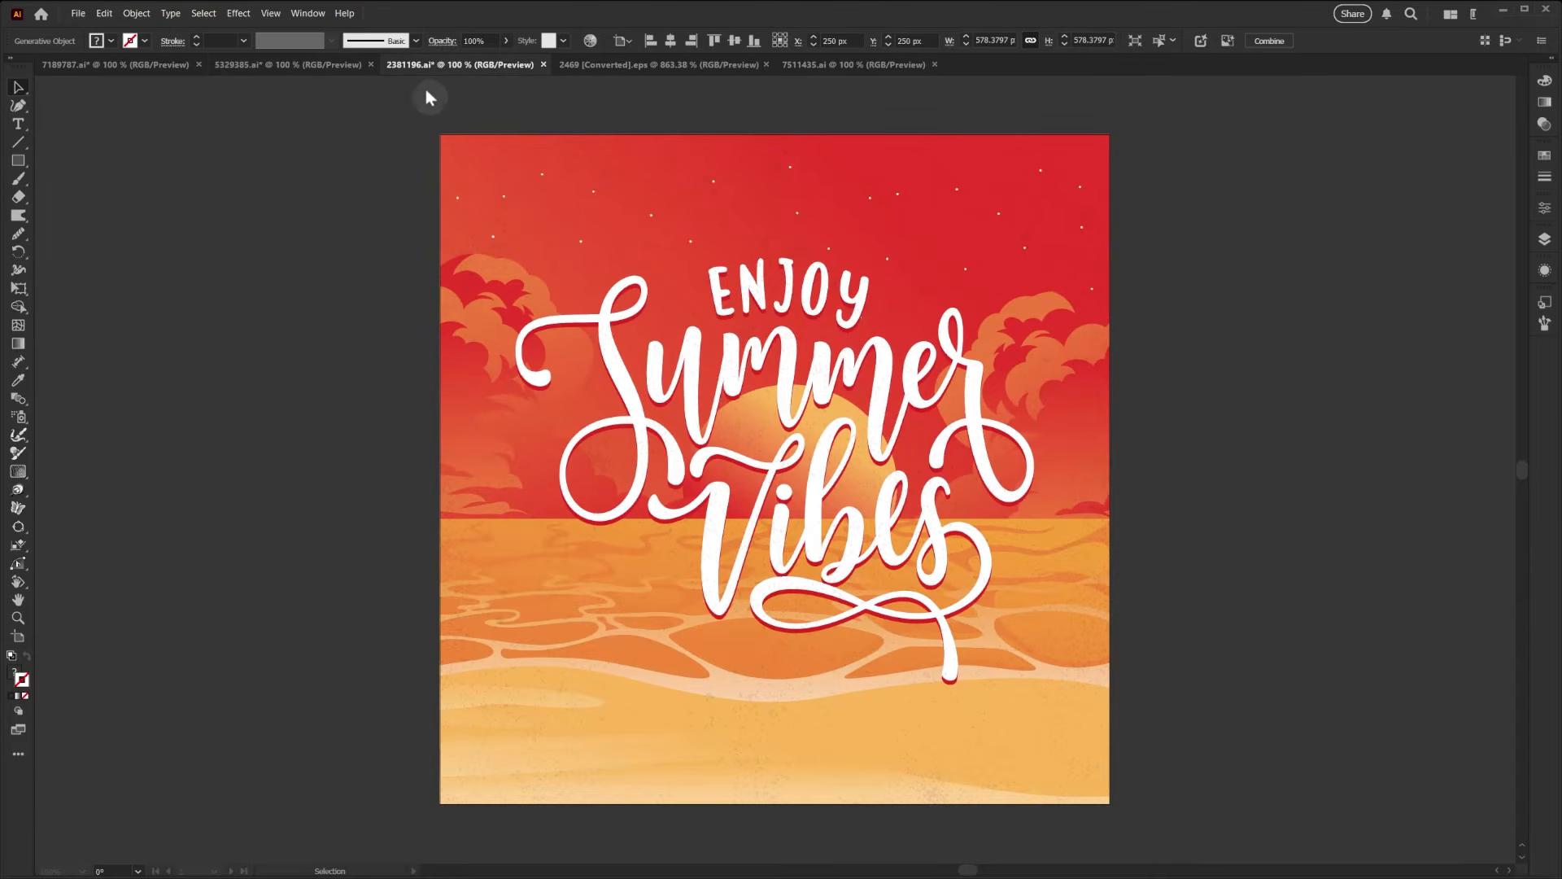
{"action": "left_click", "coordinate": [429, 331]}
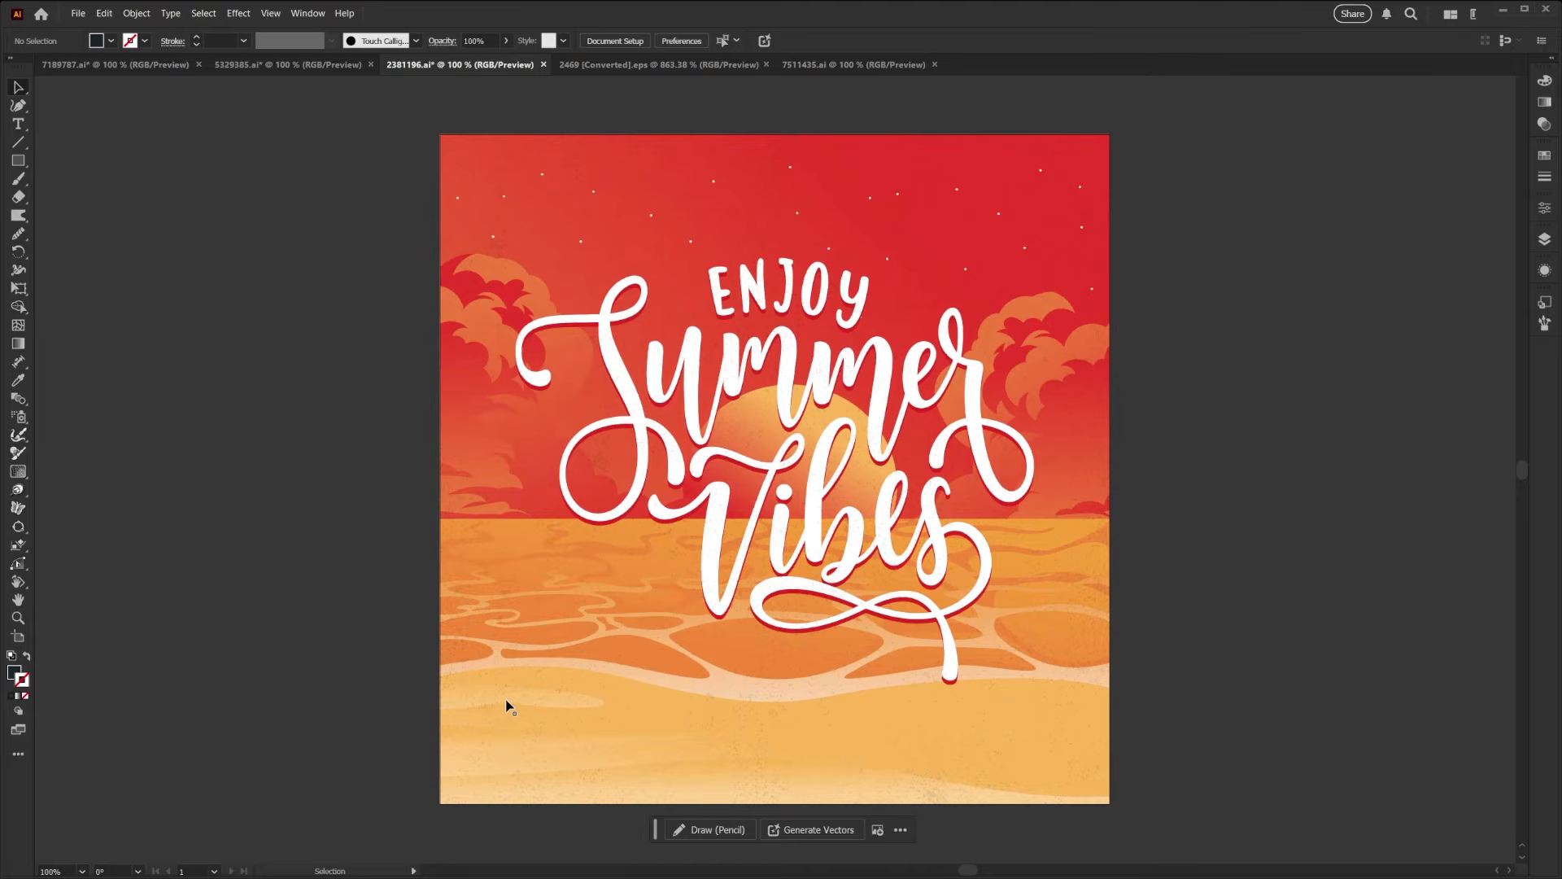
{"action": "left_click", "coordinate": [324, 117]}
{"action": "left_click_drag", "start_coordinate": [331, 106], "coordinate": [1163, 815]}
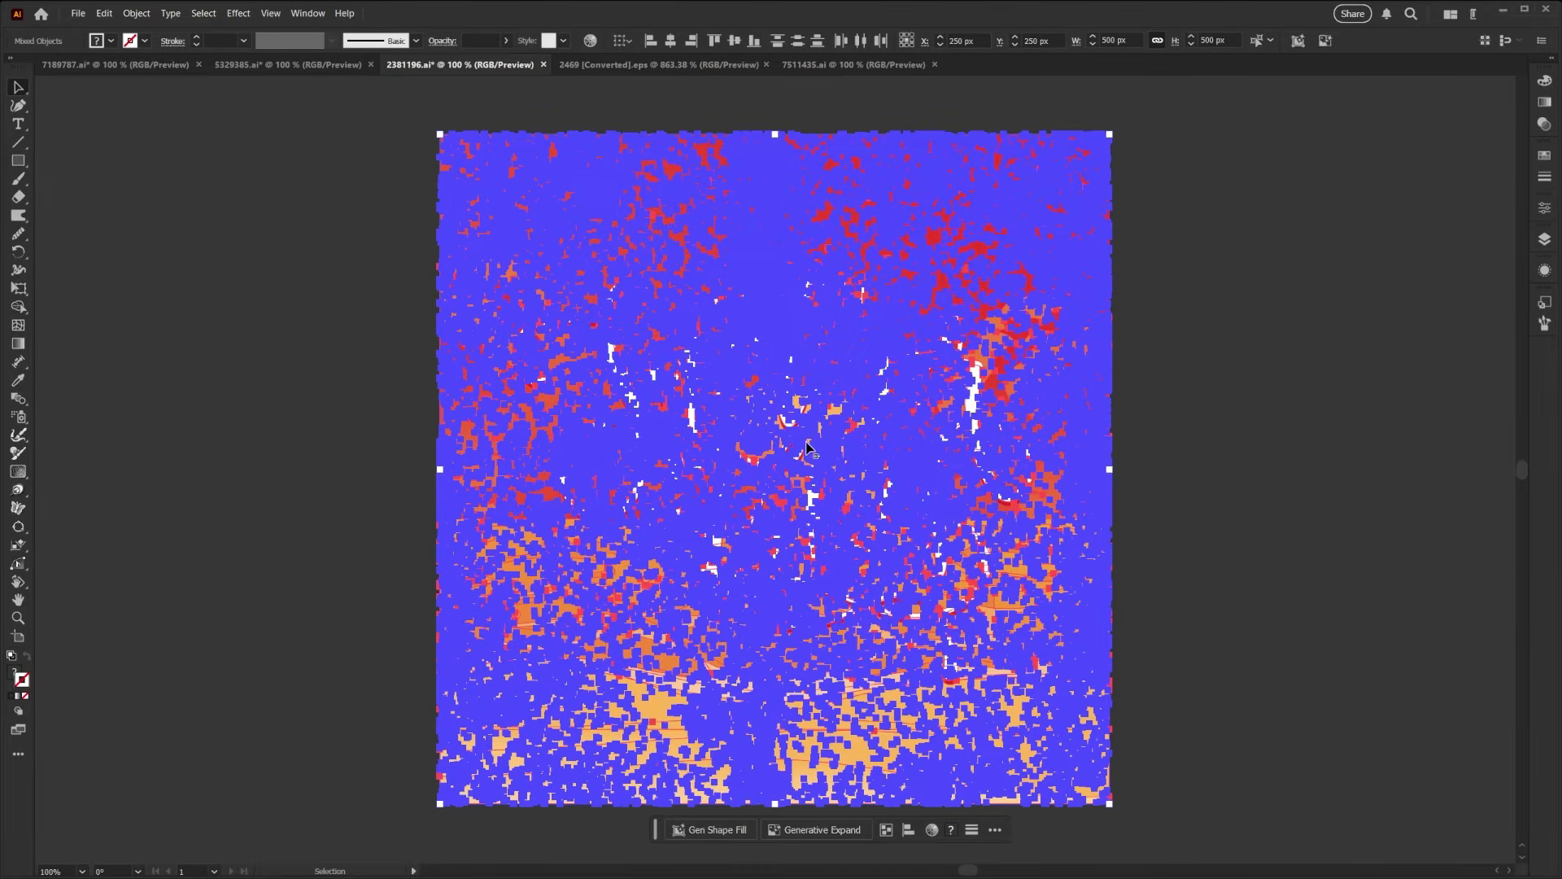
{"action": "key", "text": "ctrl+h"}
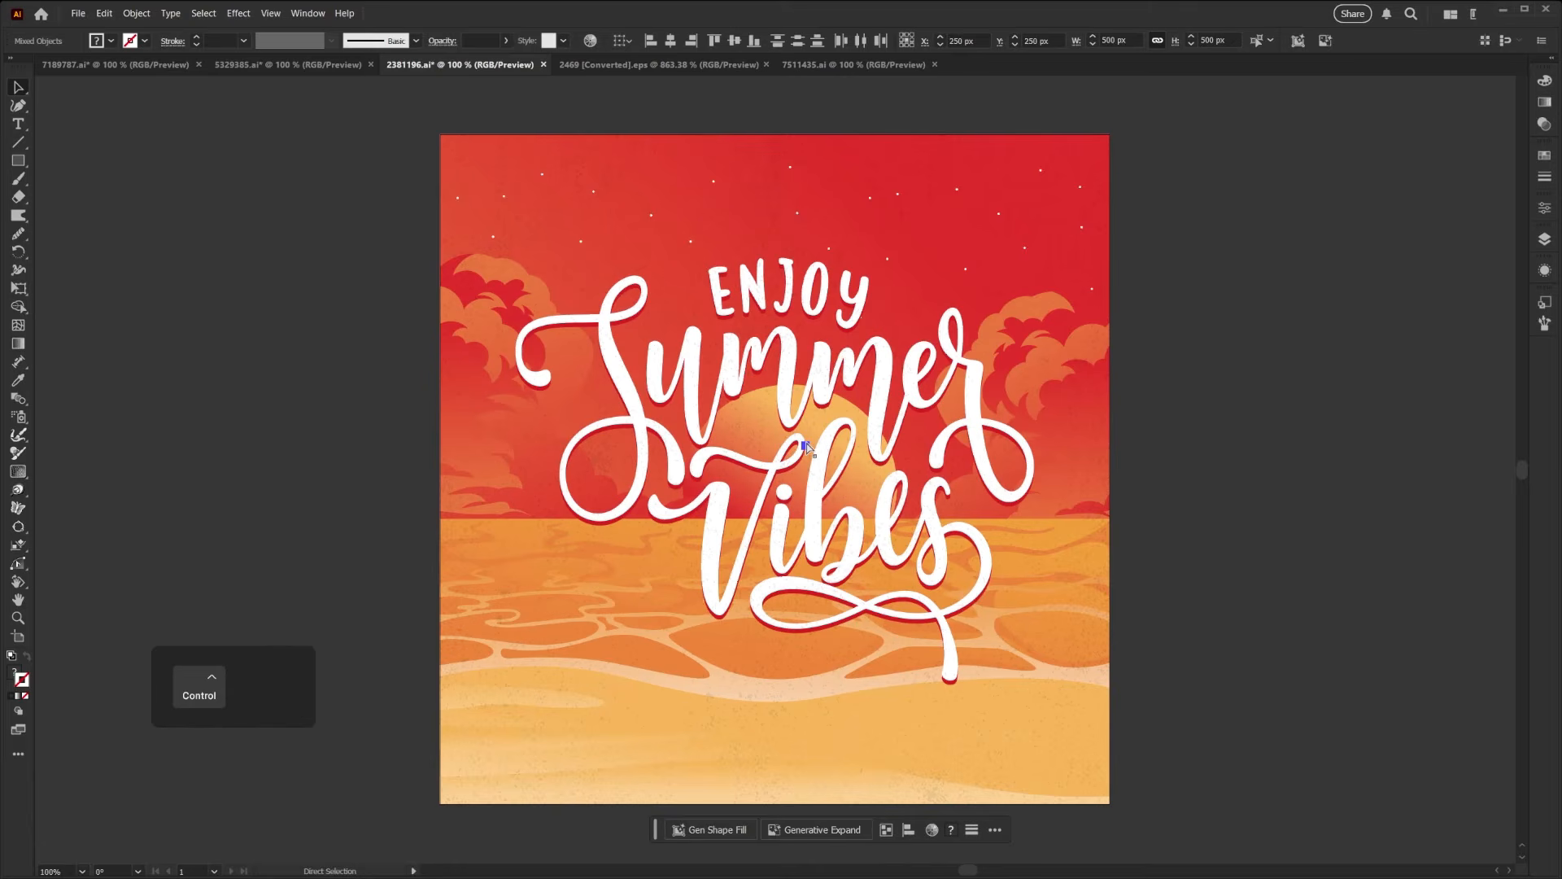
{"action": "key", "text": "v"}
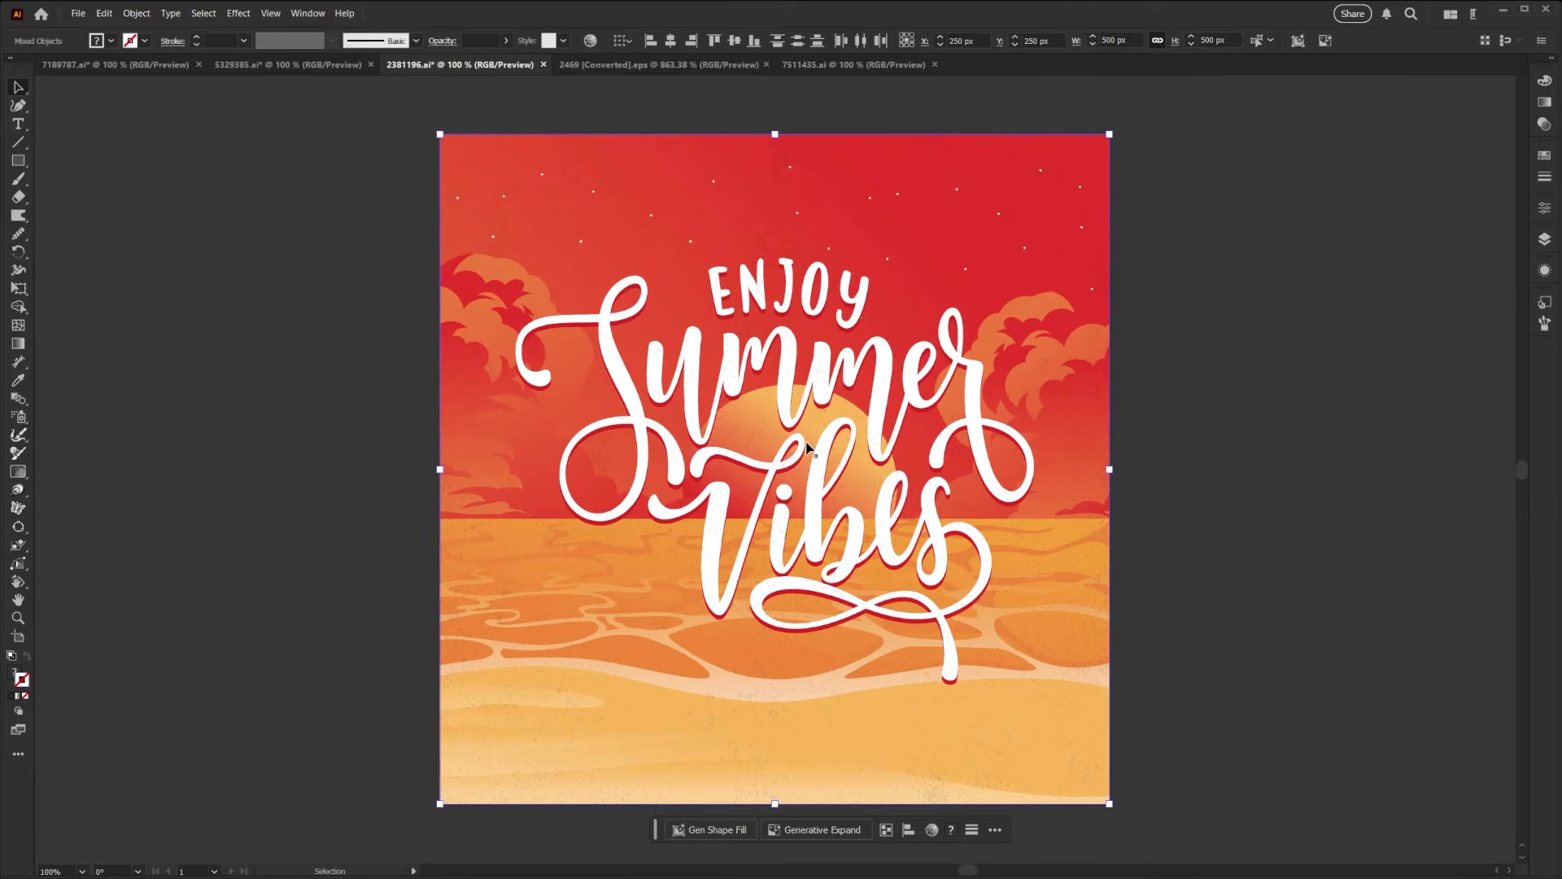
- Generatively expand the Summer Vibes artwork equally to both sides, to about 699 px wide at 500 px high, without a prompt
{"action": "left_click", "coordinate": [814, 829]}
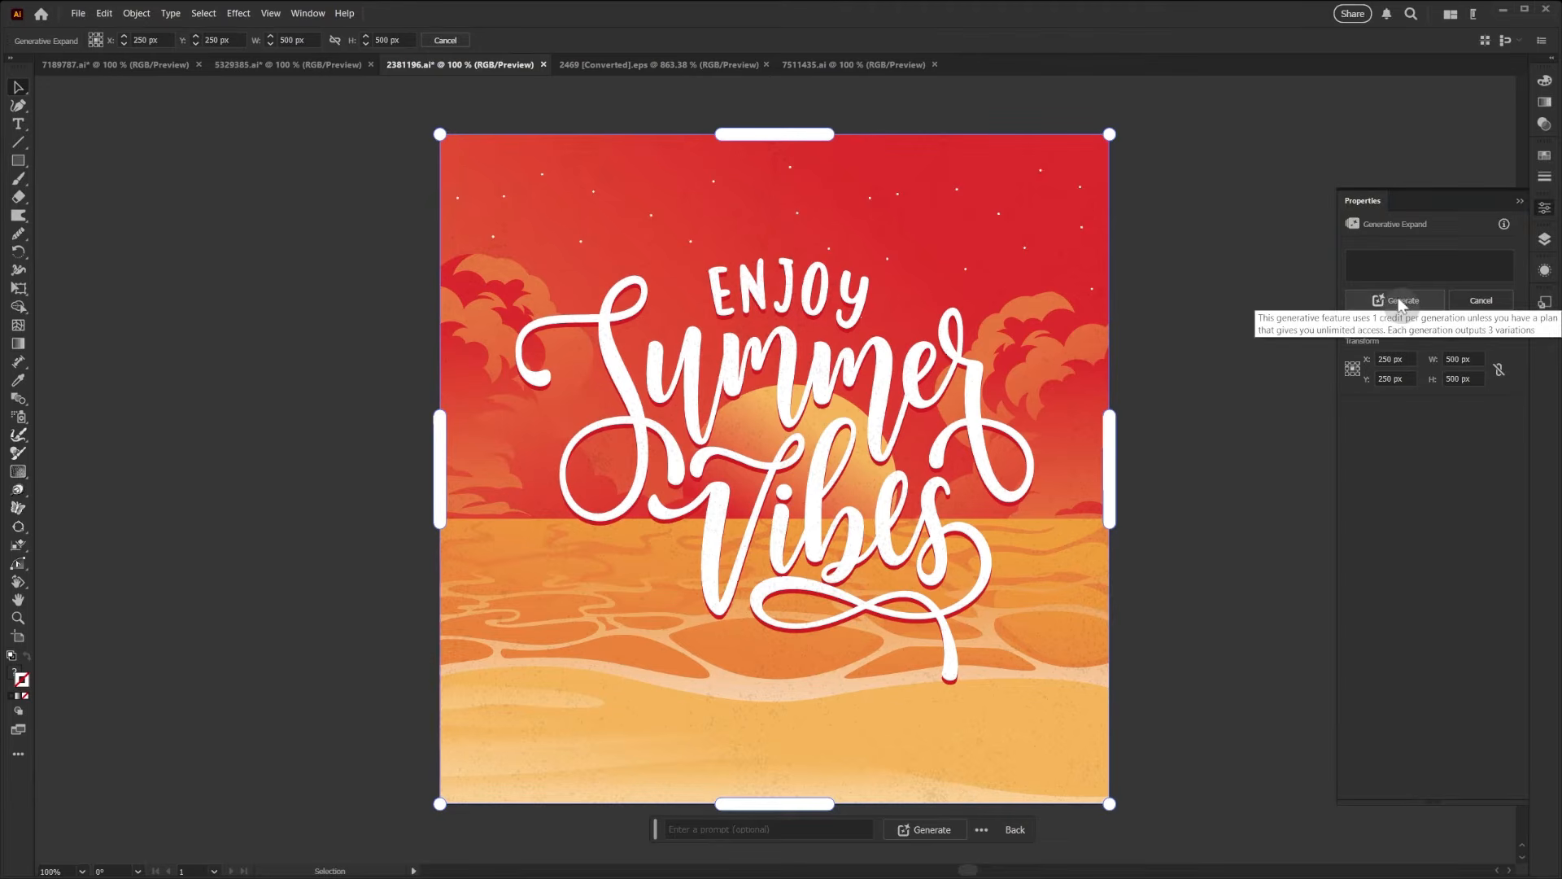
{"action": "left_click_drag", "start_coordinate": [1114, 470], "coordinate": [1247, 499]}
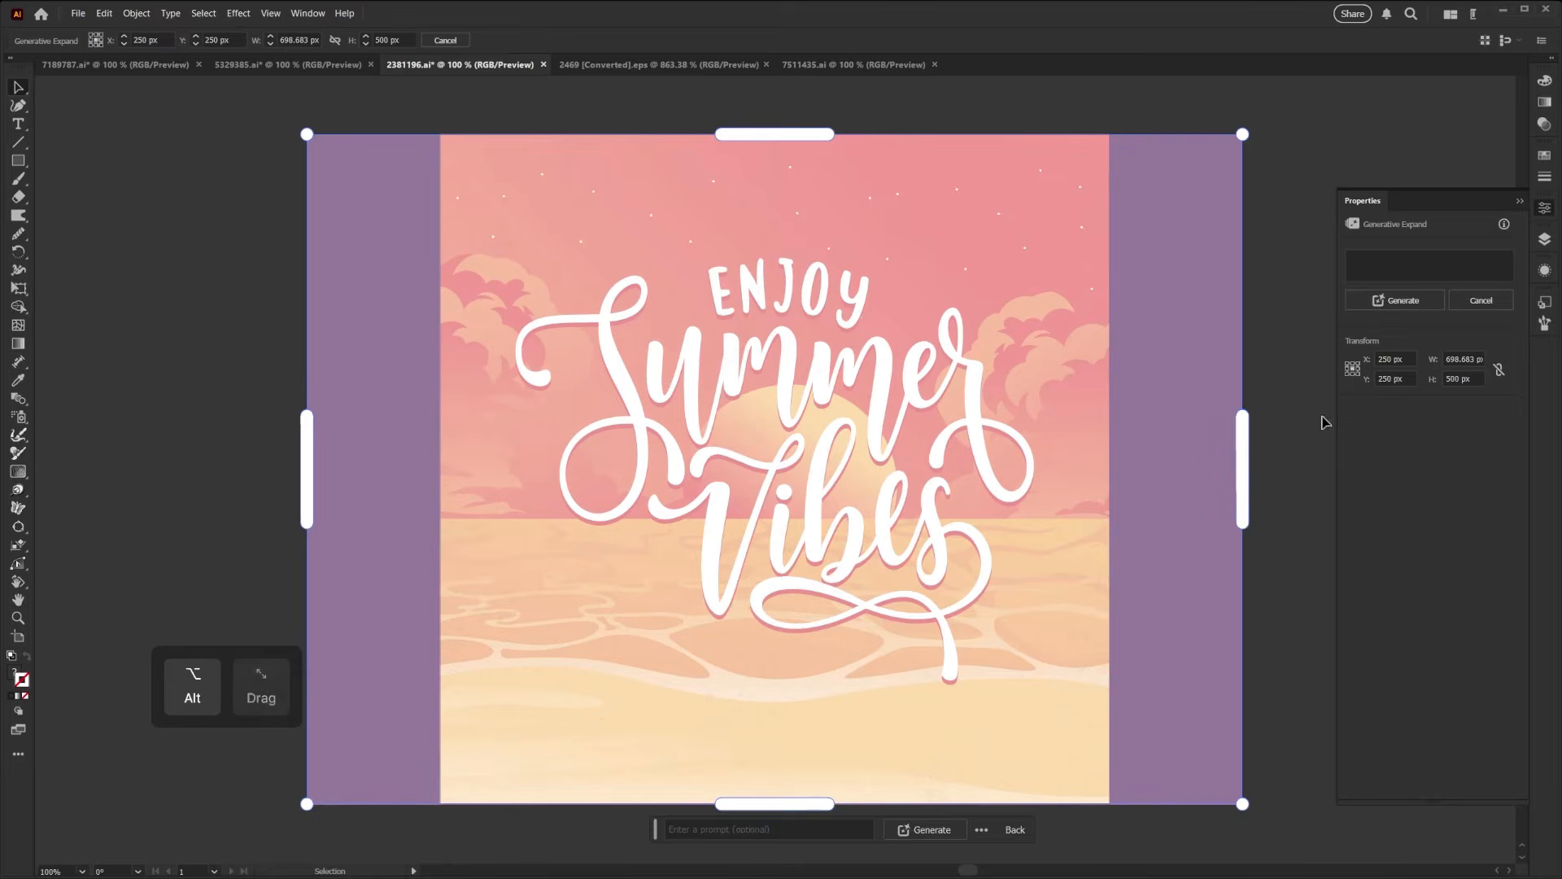
{"action": "left_click", "coordinate": [1392, 298]}
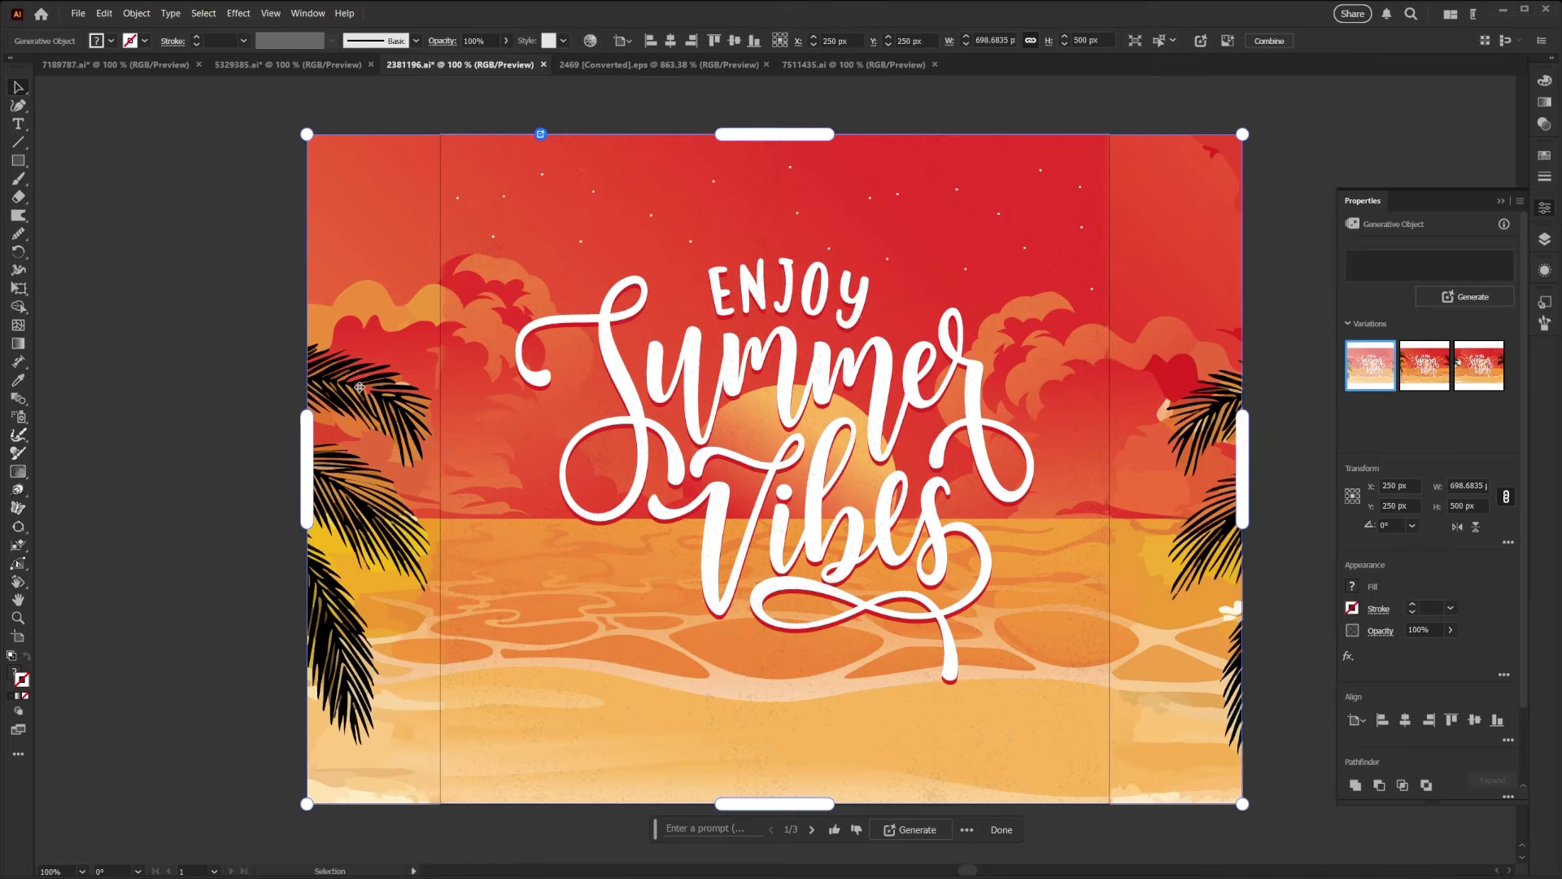
- Compare the generated variations of the Summer Vibes artwork and leave the third one applied
{"action": "left_click", "coordinate": [1424, 382]}
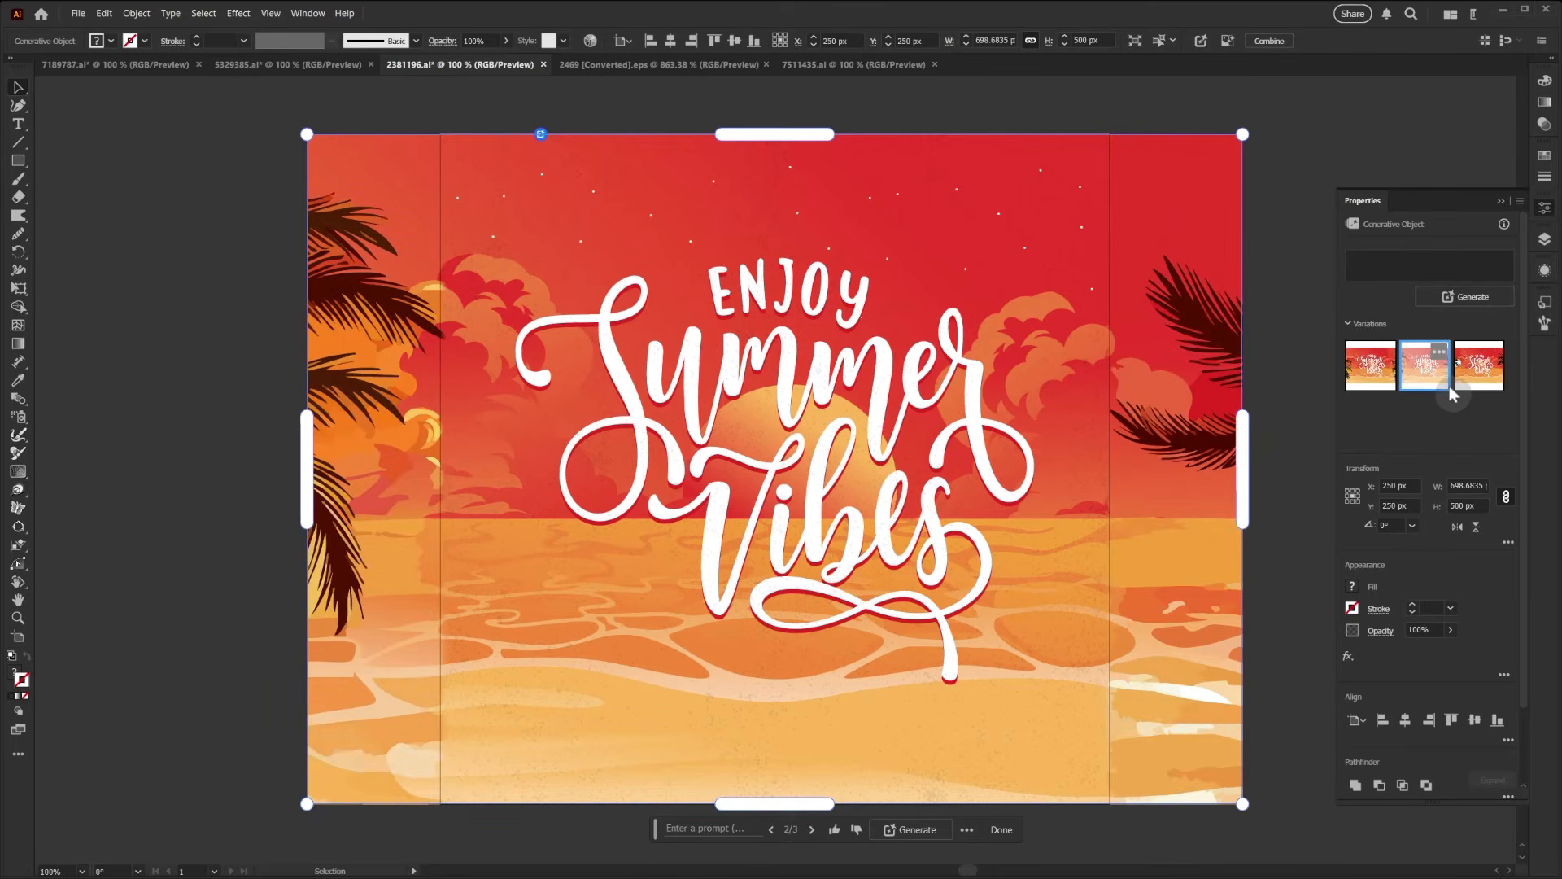
{"action": "left_click", "coordinate": [1369, 389]}
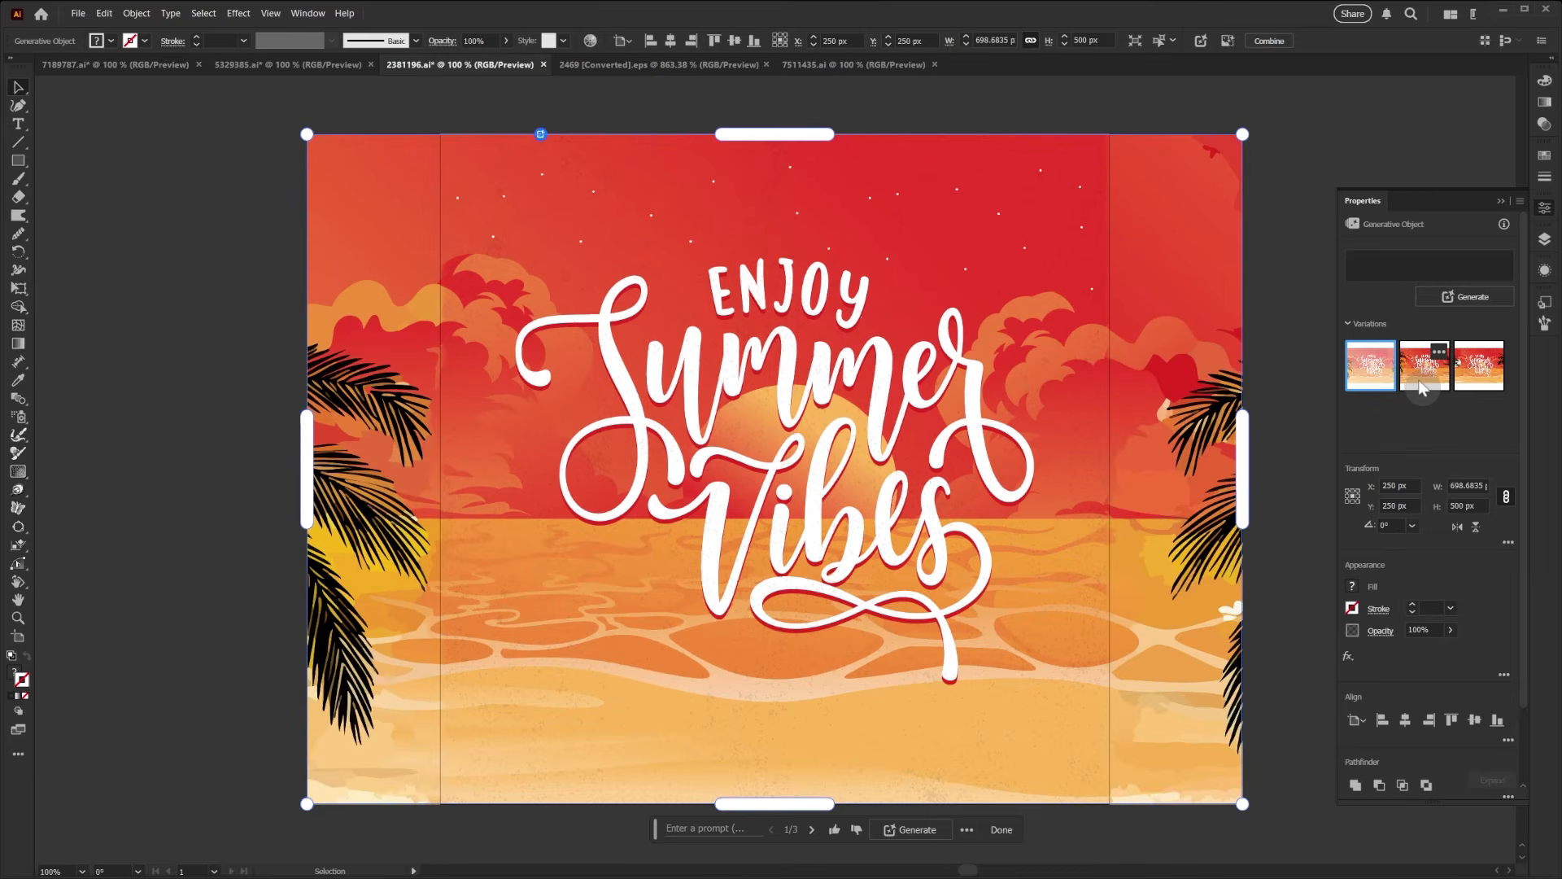
{"action": "left_click", "coordinate": [1423, 387]}
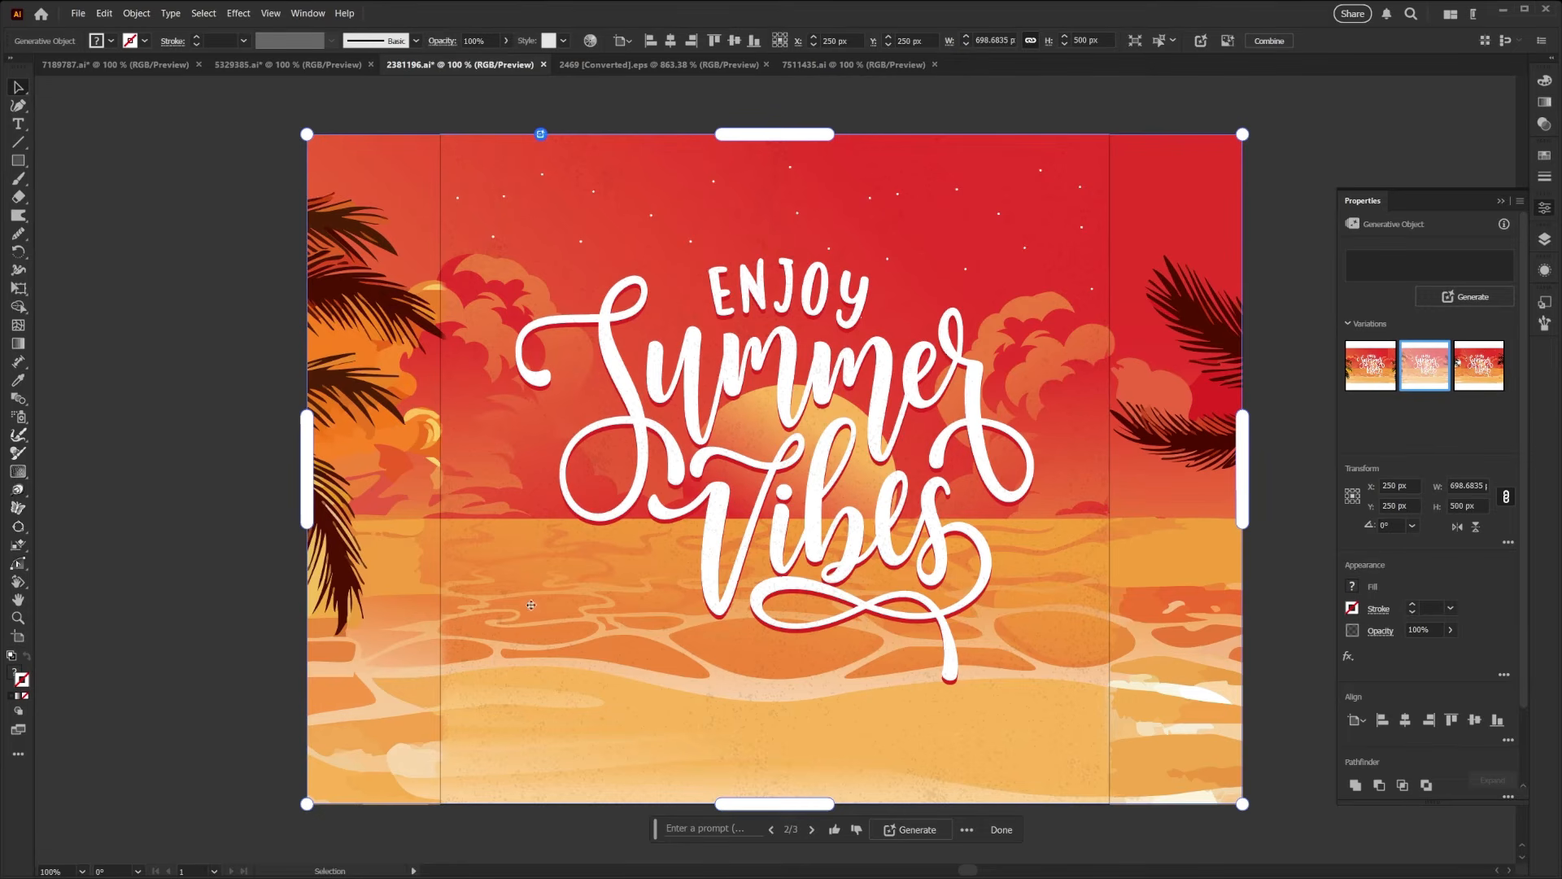
{"action": "left_click", "coordinate": [1481, 384]}
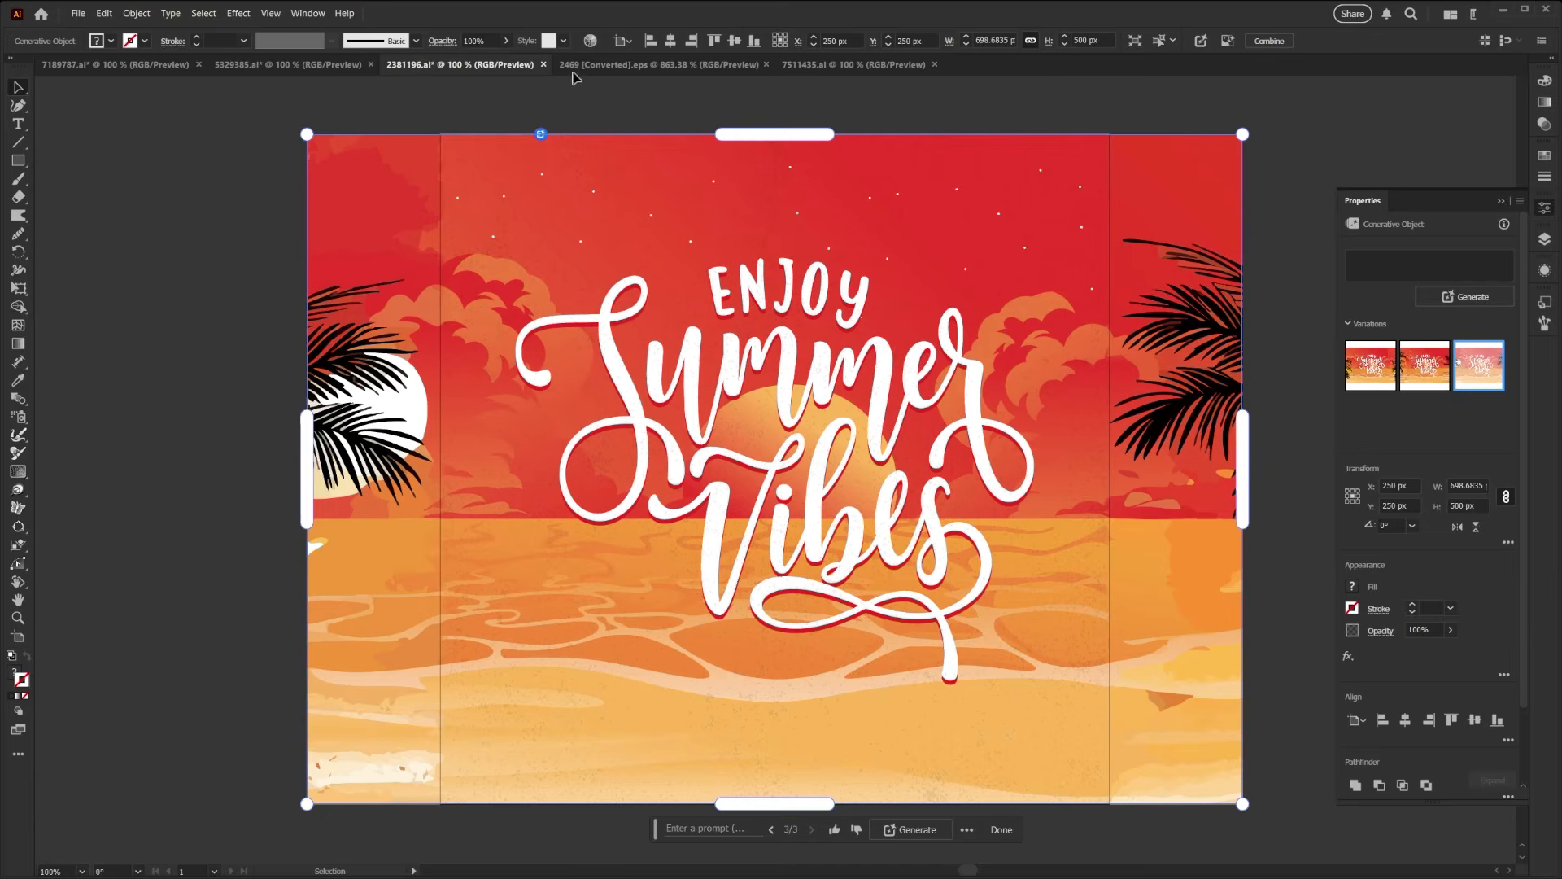
- In 7511435.ai, generatively expand the pink summer pattern equally to both sides, to about 757 px wide at 500 px high
{"action": "left_click", "coordinate": [855, 65]}
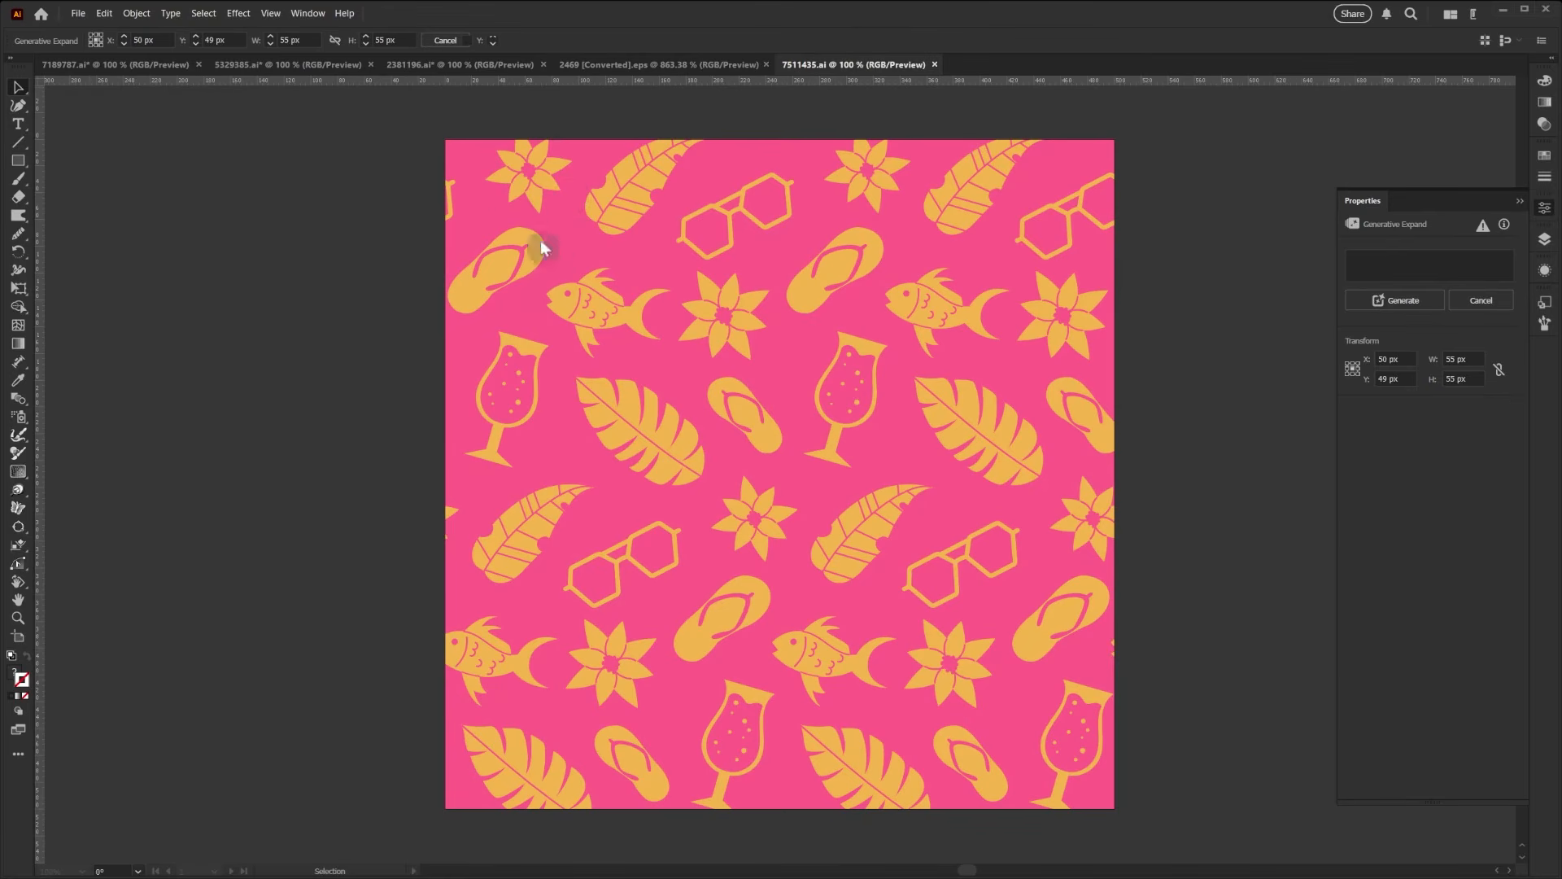
{"action": "left_click", "coordinate": [459, 159]}
{"action": "left_click_drag", "start_coordinate": [393, 113], "coordinate": [1140, 826]}
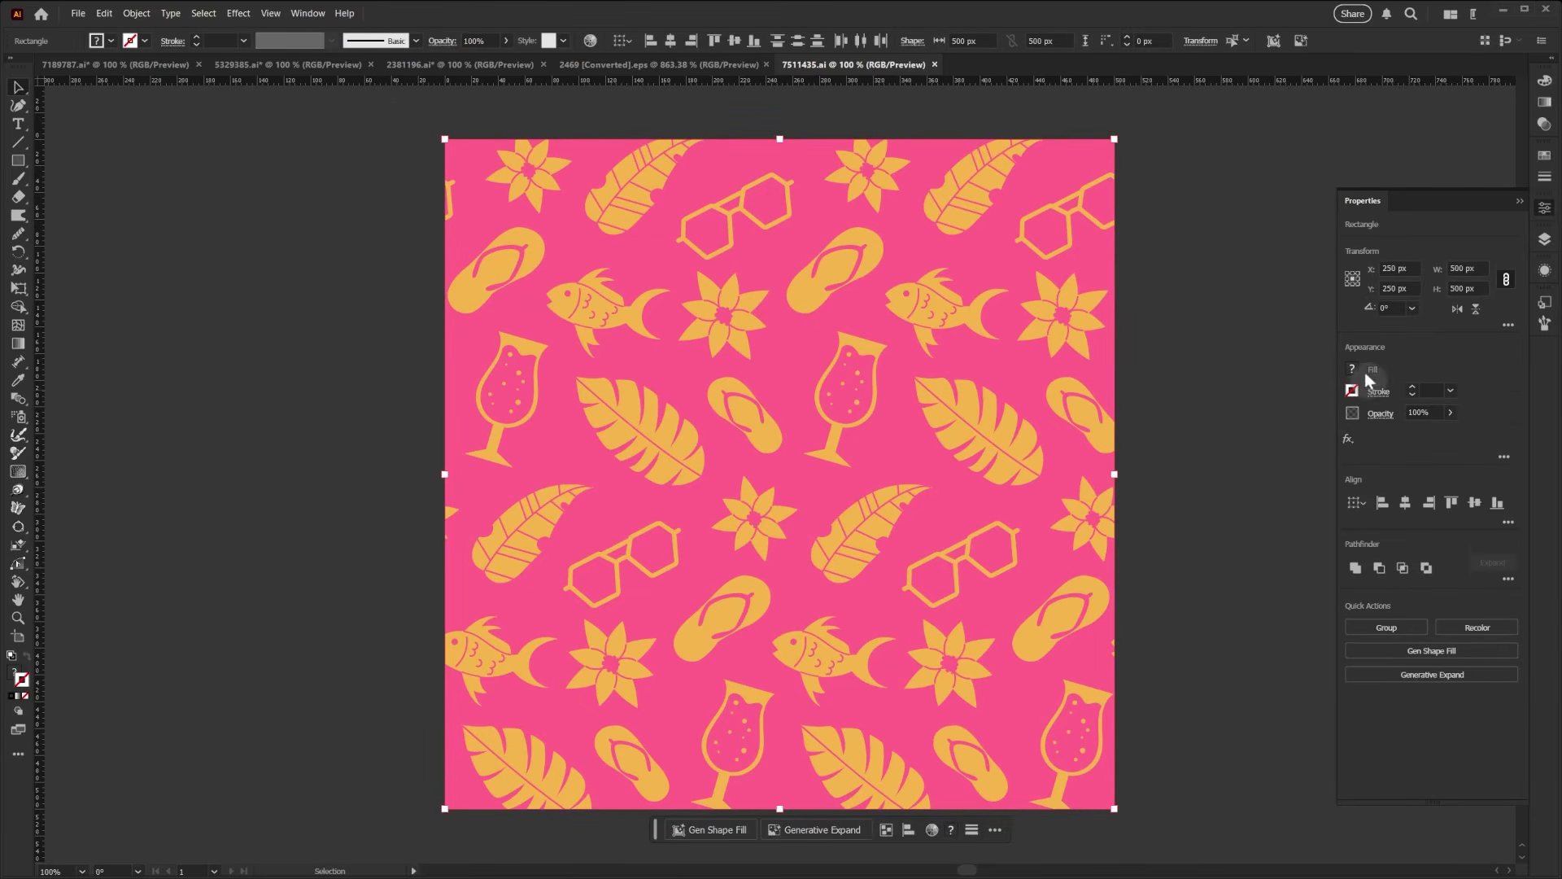
{"action": "left_click", "coordinate": [828, 828]}
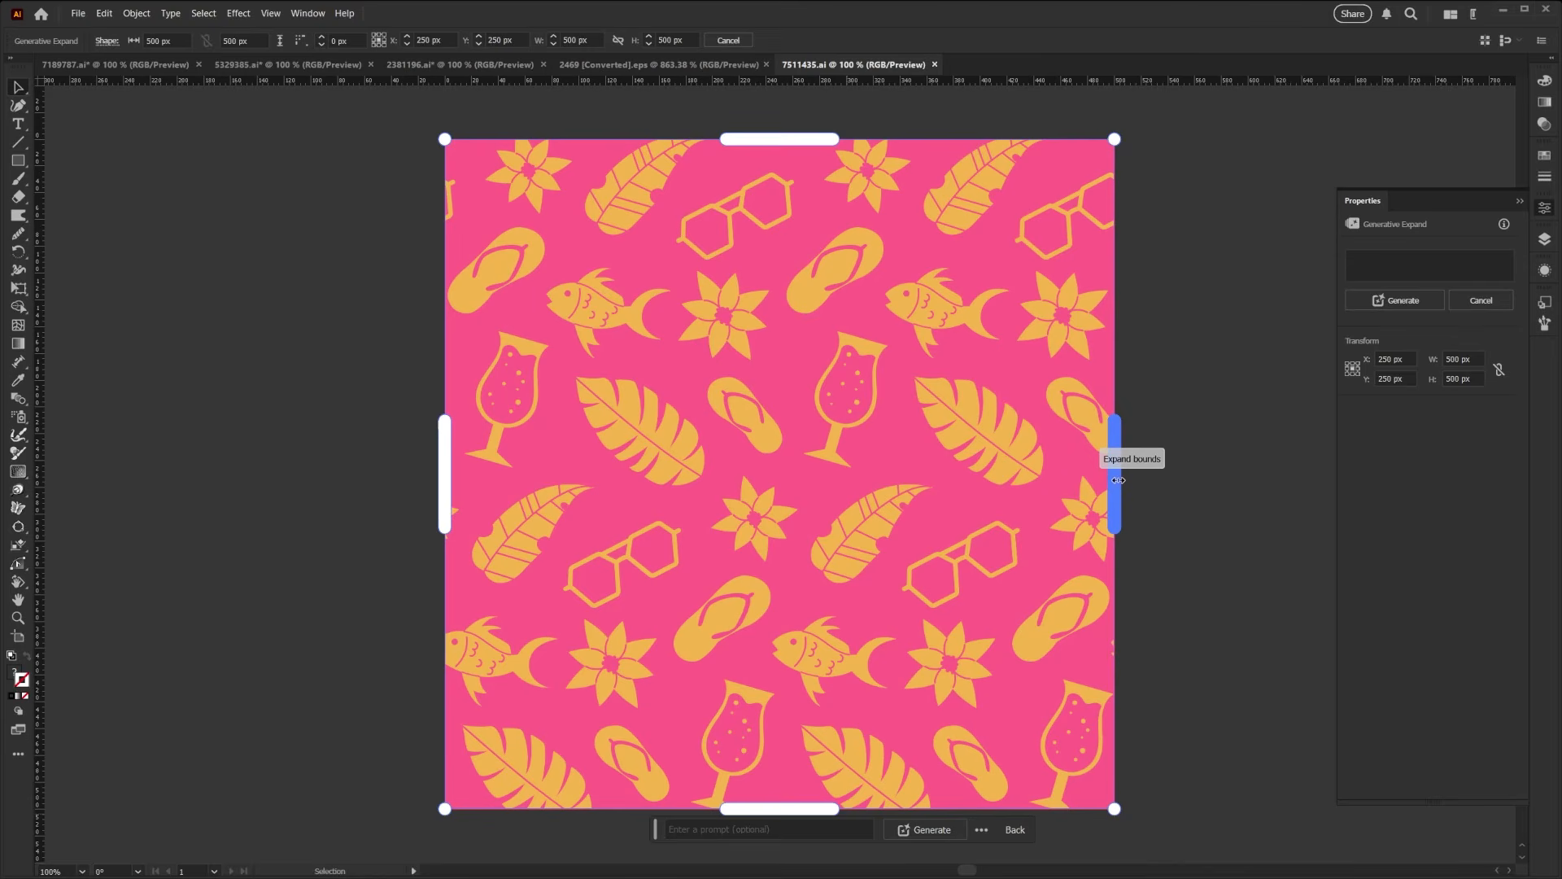
{"action": "left_click_drag", "start_coordinate": [1117, 480], "coordinate": [1286, 485]}
{"action": "key", "text": "alt"}
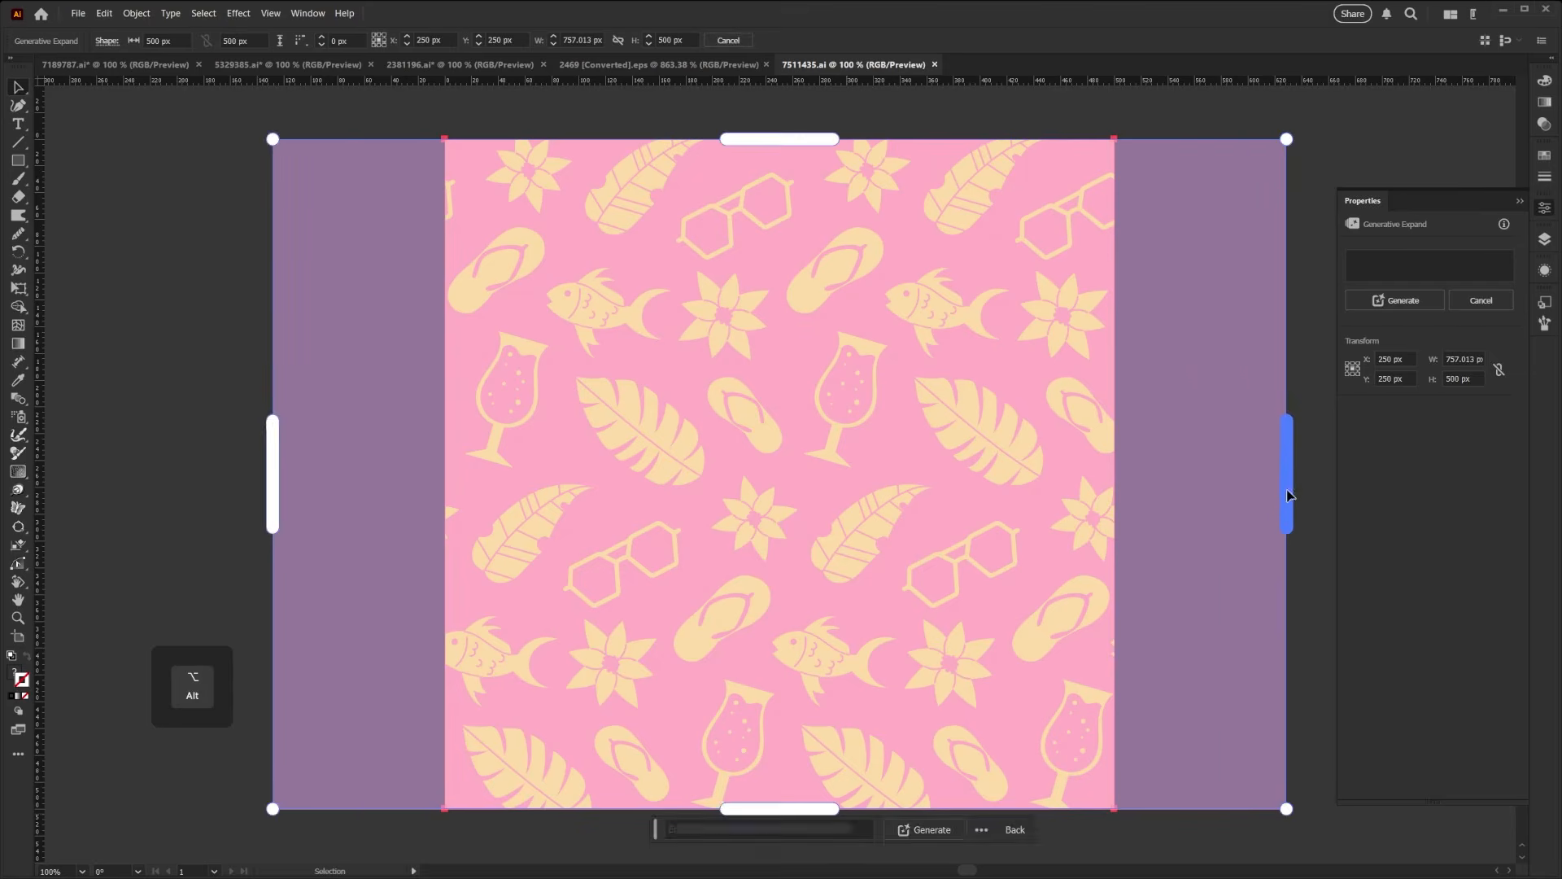
{"action": "left_click", "coordinate": [1418, 301]}
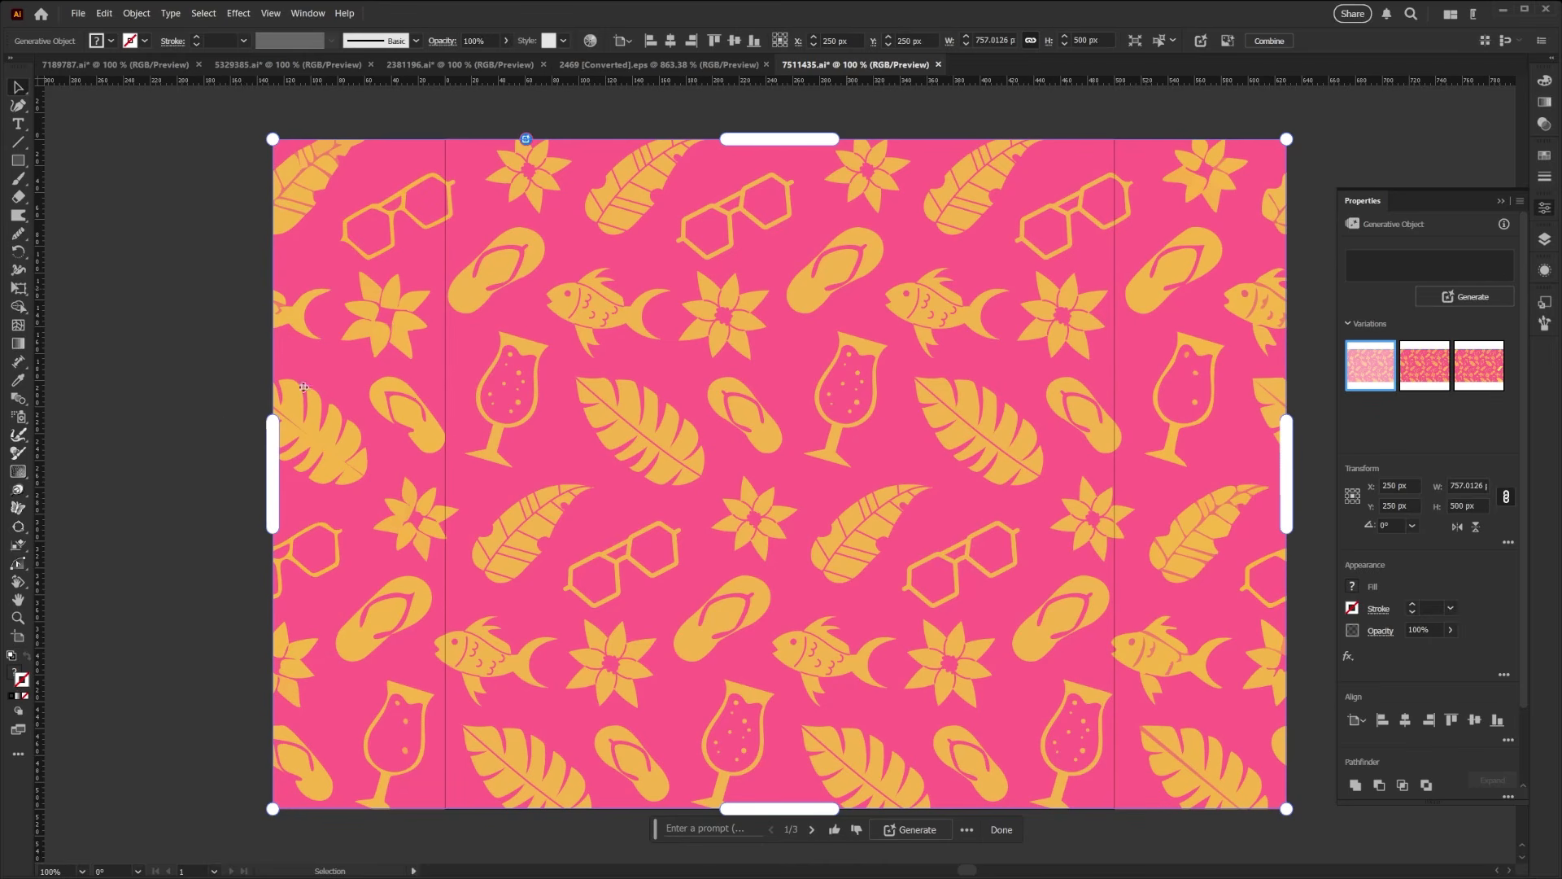
- Examine how the generated motifs continue the pattern across the side seams
{"action": "key", "text": "z"}
{"action": "left_click_drag", "start_coordinate": [384, 347], "coordinate": [351, 401]}
{"action": "left_click_drag", "start_coordinate": [649, 501], "coordinate": [547, 500]}
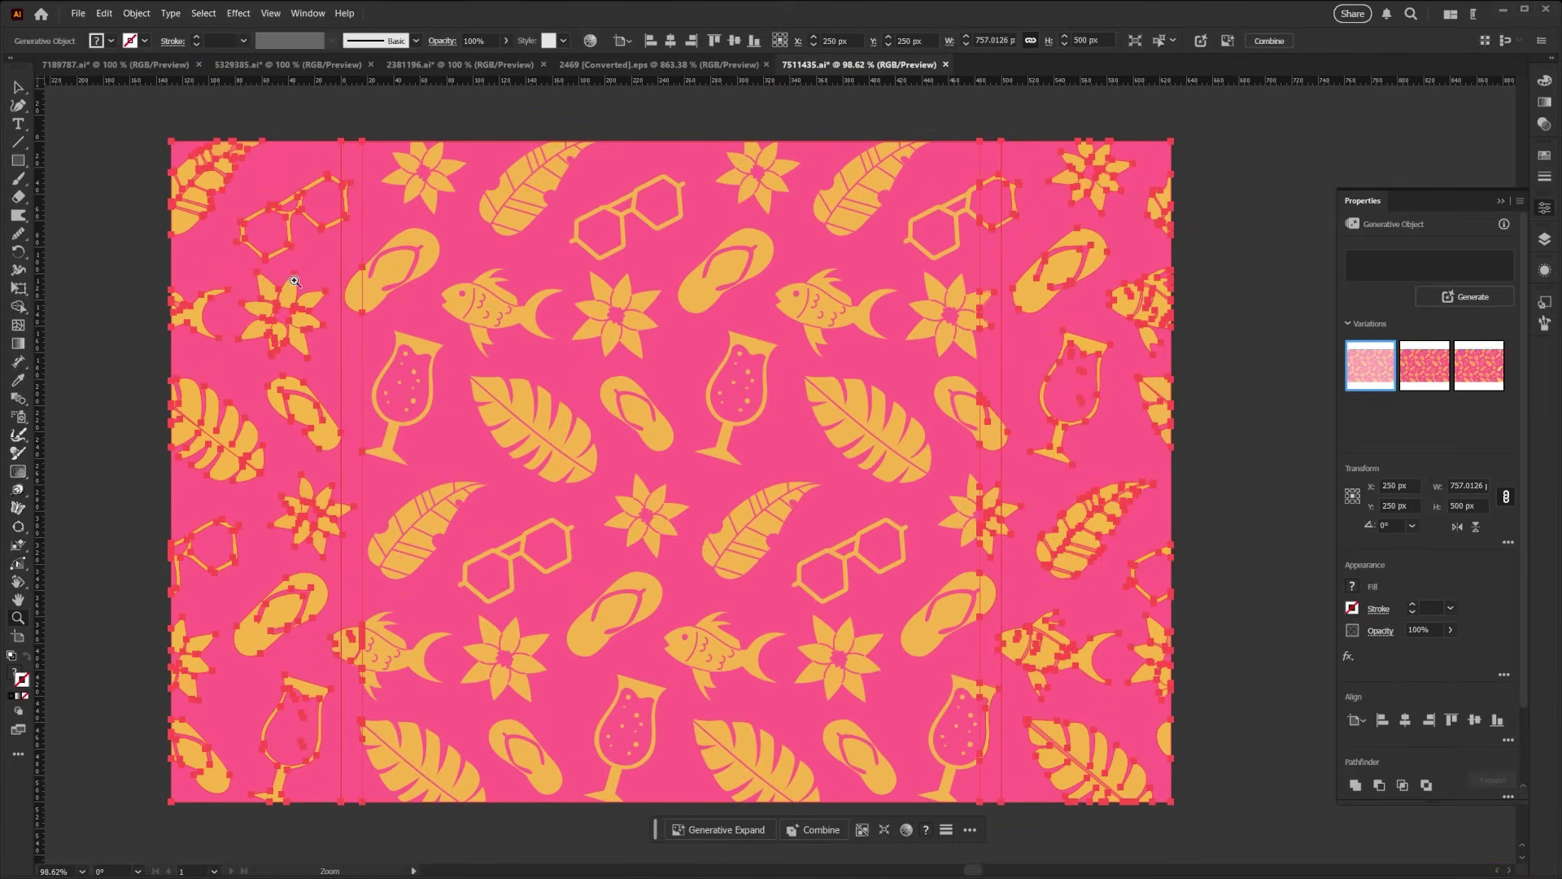
{"action": "left_click", "coordinate": [18, 87]}
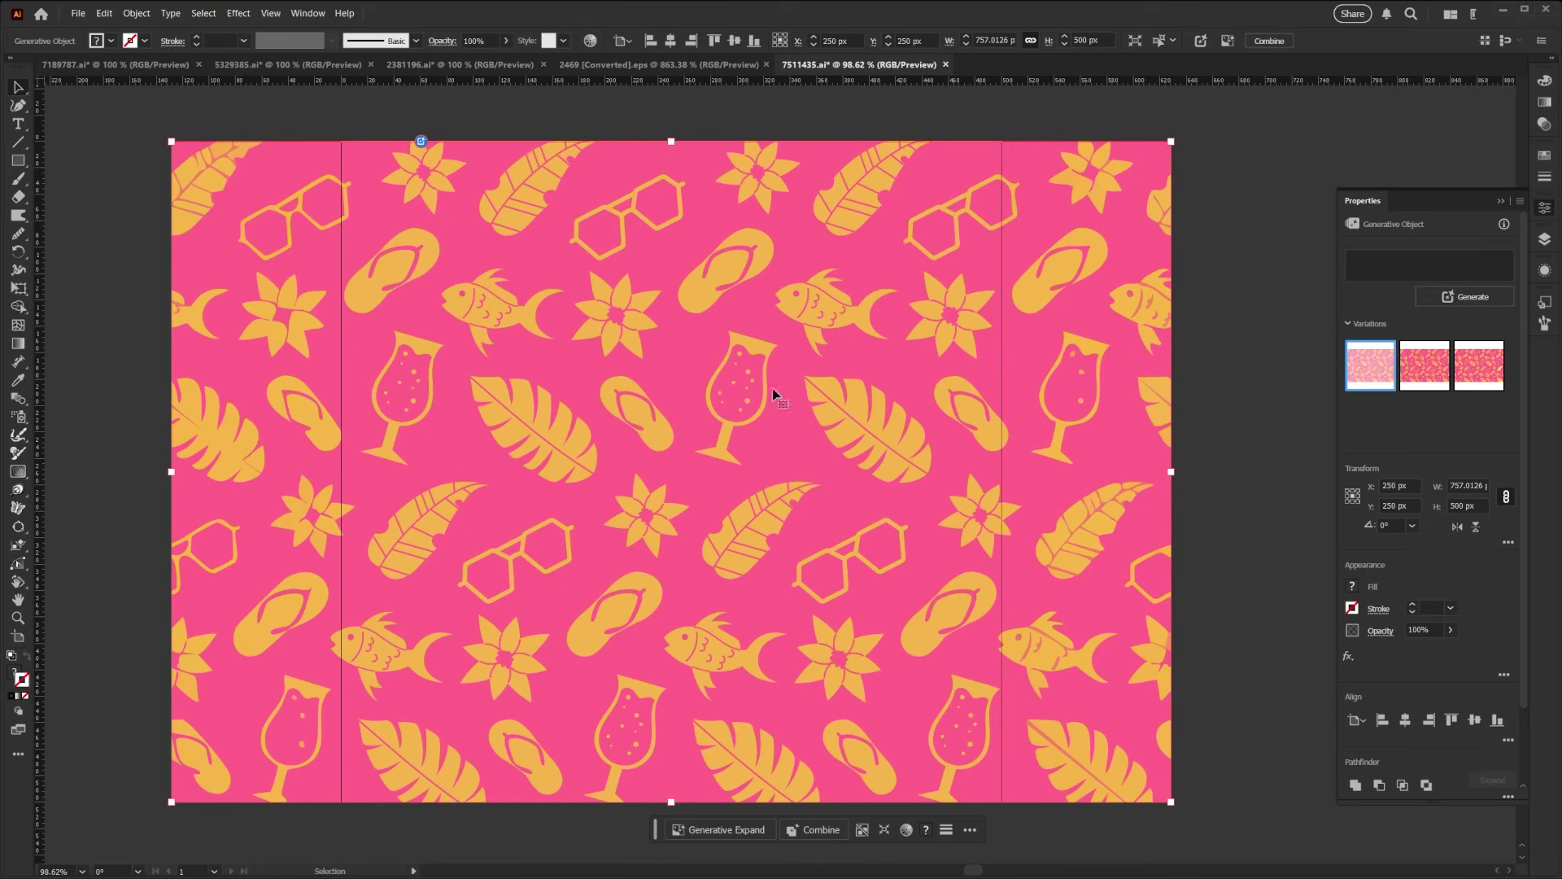
- Return to the merged beach scene in 7189787.ai and deselect the sand shape
{"action": "left_click", "coordinate": [119, 62]}
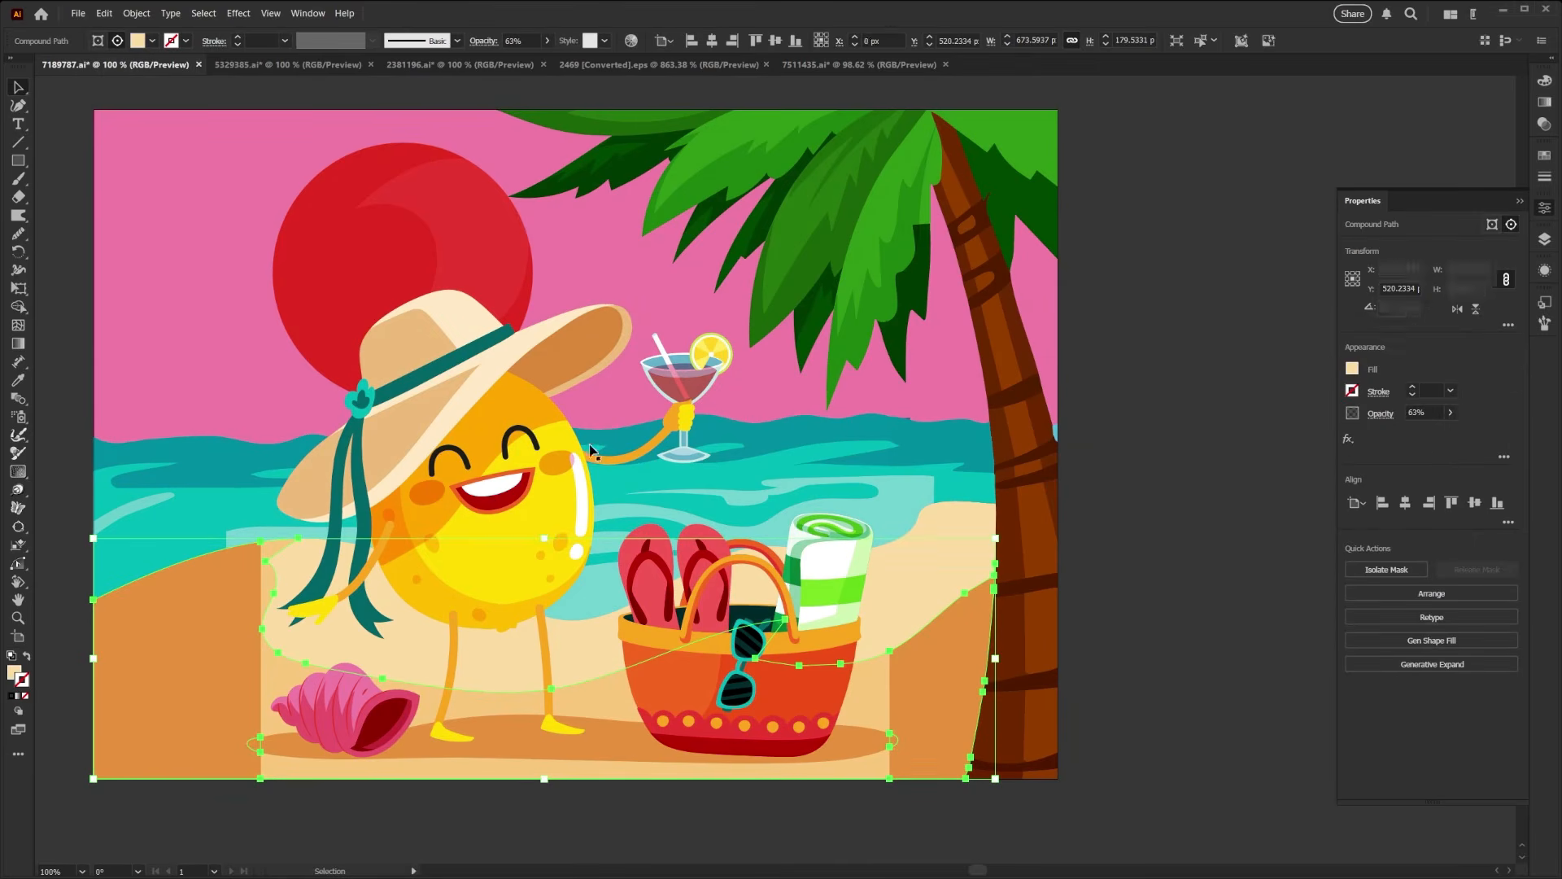
{"action": "left_click", "coordinate": [1122, 596]}
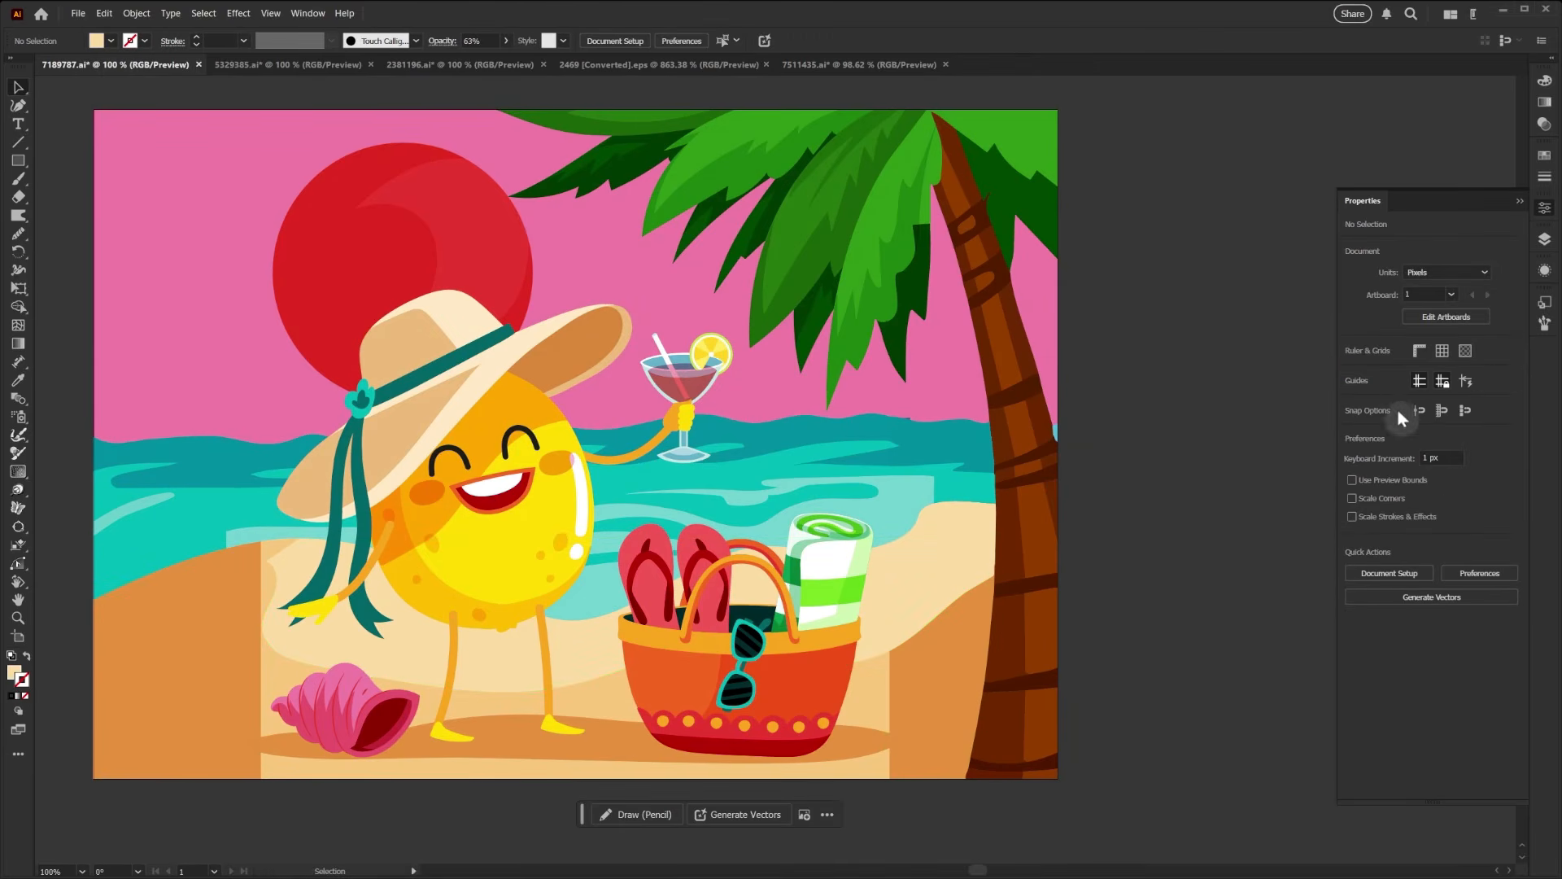